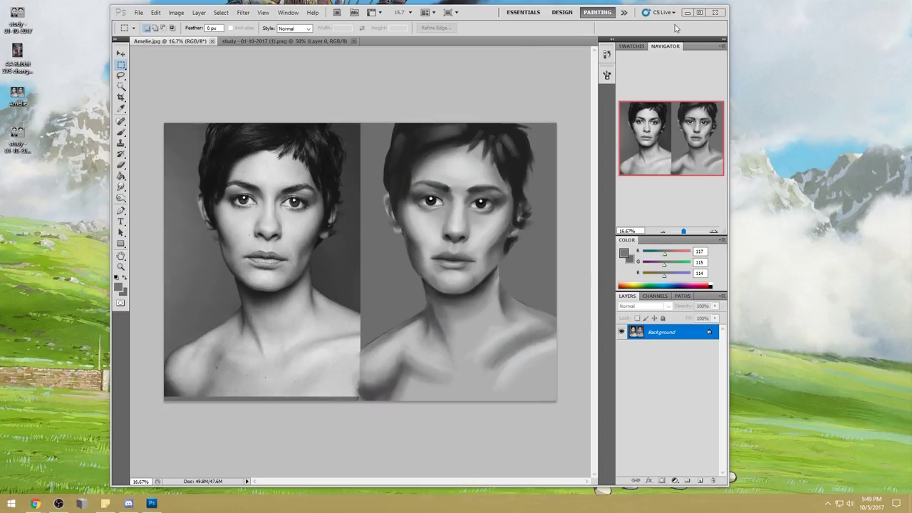
- View the study - 01-10-2017 (1).png portrait, return to Amelie.jpg, and reposition the program window on the desktop
left_click(243, 45)
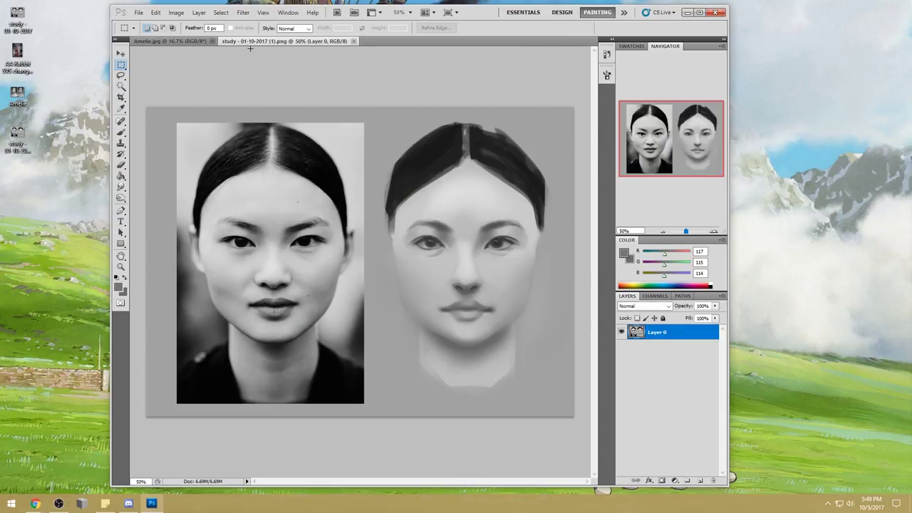
left_click(183, 43)
left_click_drag(477, 15, 549, 15)
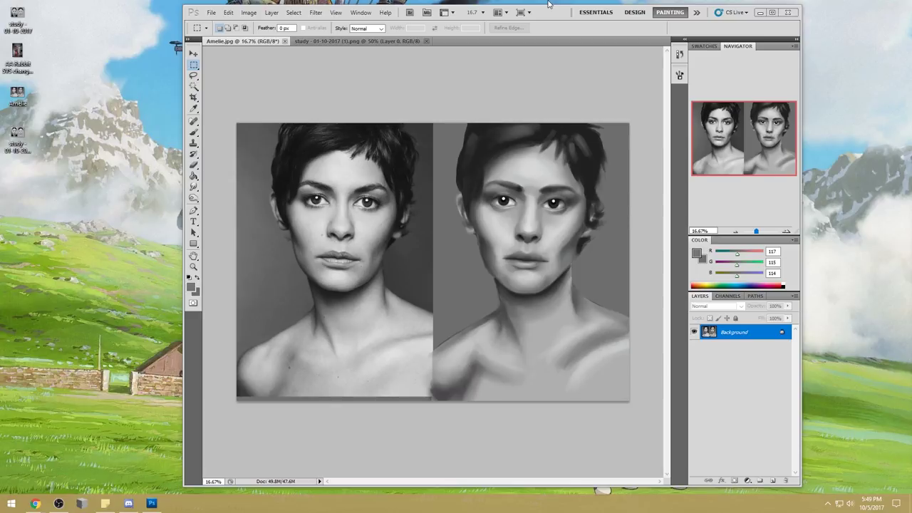
left_click(551, 231)
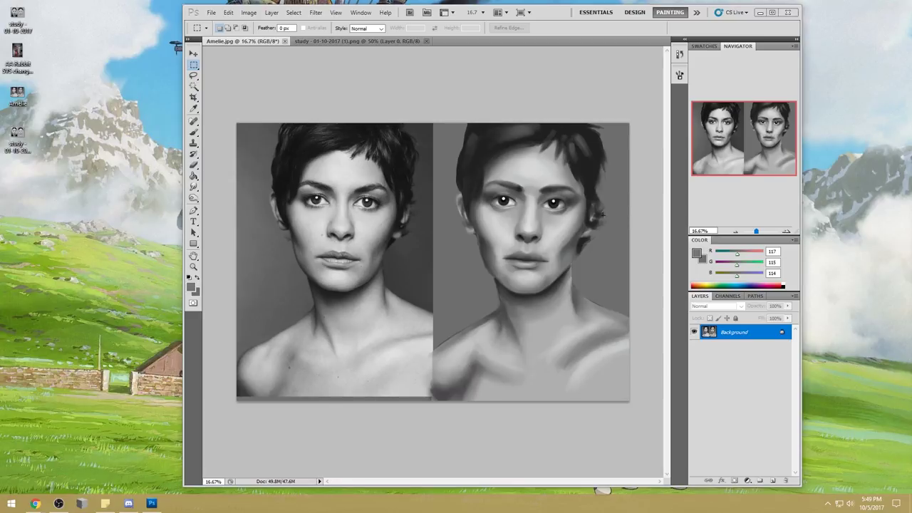
- Choose a brush preset for the Brush tool and enlarge the brush to 1100 px
key("b")
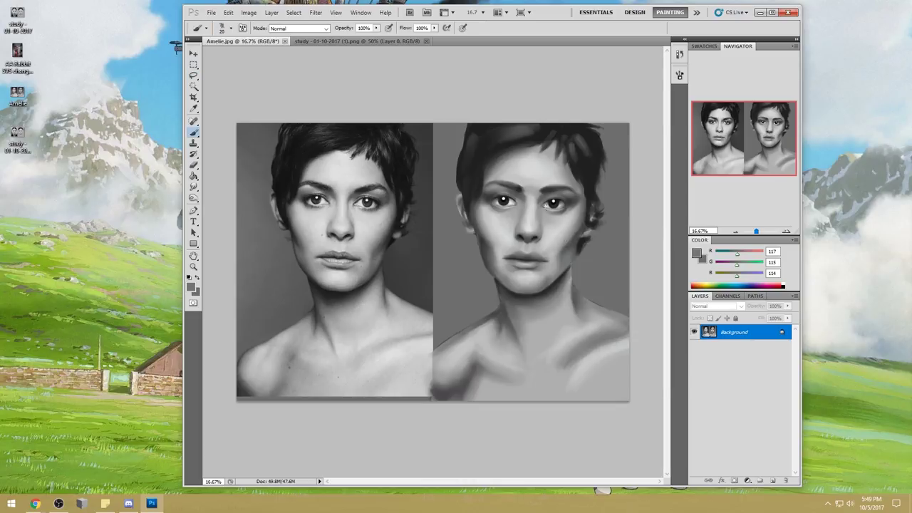
right_click(565, 242)
left_click(678, 283)
left_click(588, 80)
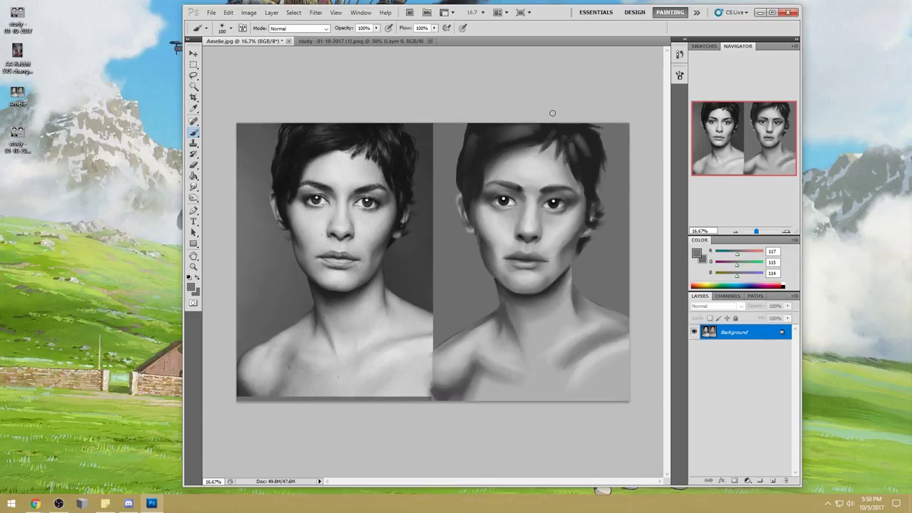
key("bracketright")
key("bracketright")
key("bracketright")
key("bracketright")
key("bracketright")
key("bracketright")
key("bracketright")
key("bracketright")
key("bracketright")
key("bracketright")
key("bracketright")
key("bracketright")
key("bracketright")
- Sample the cheek and jaw shadow greys in both the painted portrait and the reference photo to compare their values
left_click(492, 250, "alt")
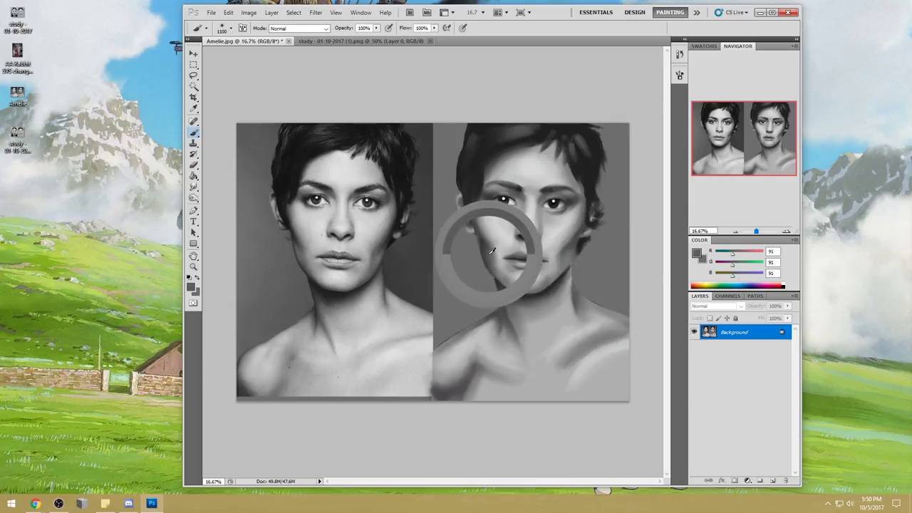
left_click(489, 256, "alt")
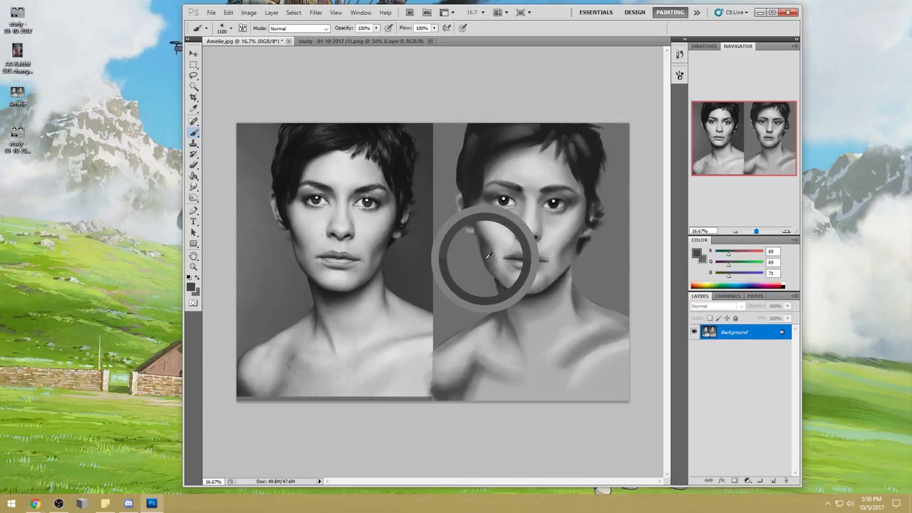
left_click(485, 252, "alt")
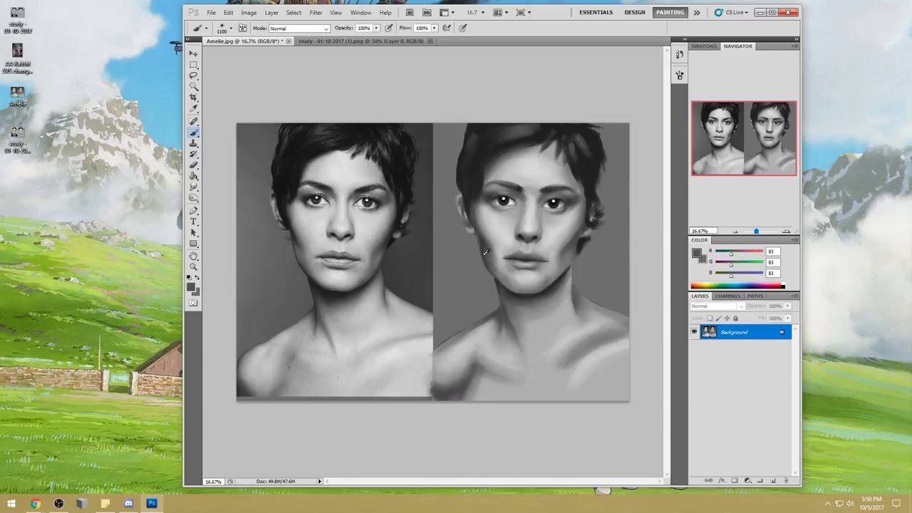
left_click(299, 250, "alt")
left_click(300, 243, "alt")
left_click(300, 250, "alt")
left_click_drag(300, 211, 300, 258)
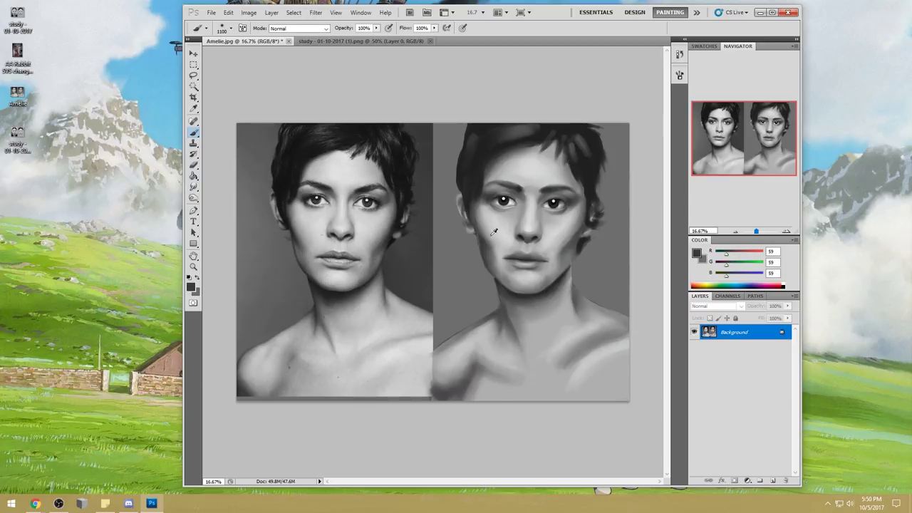
mouse_move(497, 214)
left_mouse_down()
mouse_move(485, 232)
mouse_move(489, 336)
left_mouse_up()
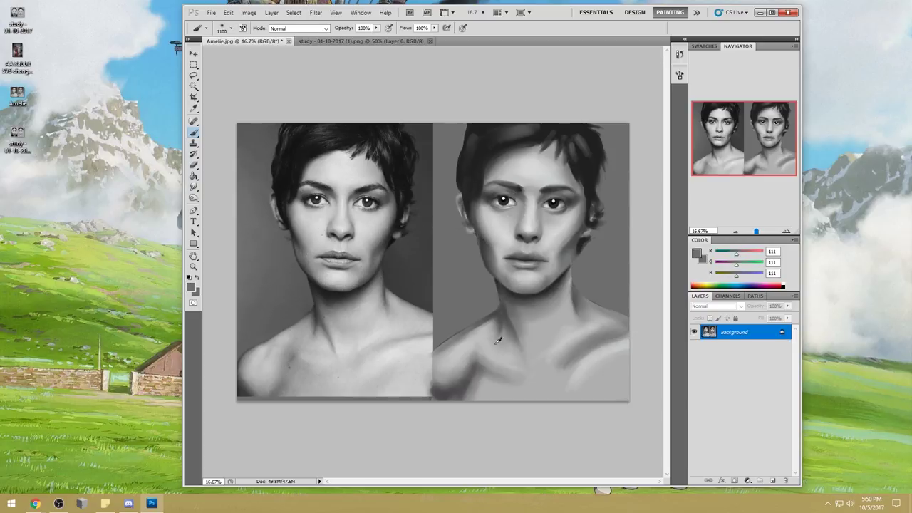
- Set the brush opacity to 46% and blend the painted portrait's left cheek with greys sampled from its light and shadow areas
left_click(494, 227, "alt")
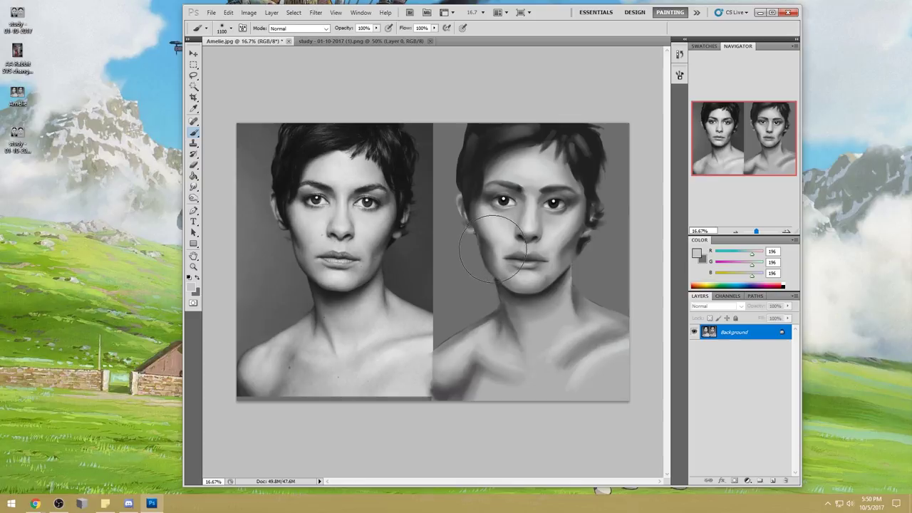
left_click(499, 244, "alt")
left_click_drag(377, 29, 351, 38)
left_click(498, 236, "alt")
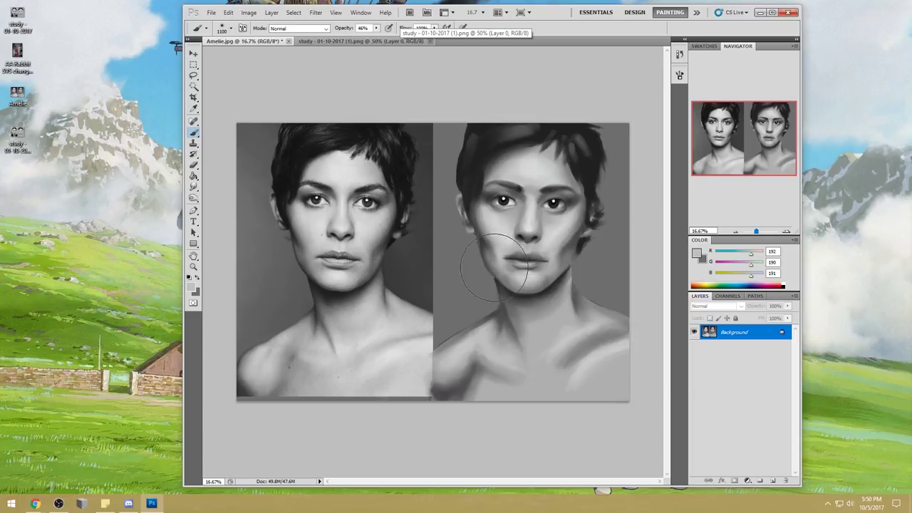
left_click(485, 252, "alt")
left_click(486, 242, "alt")
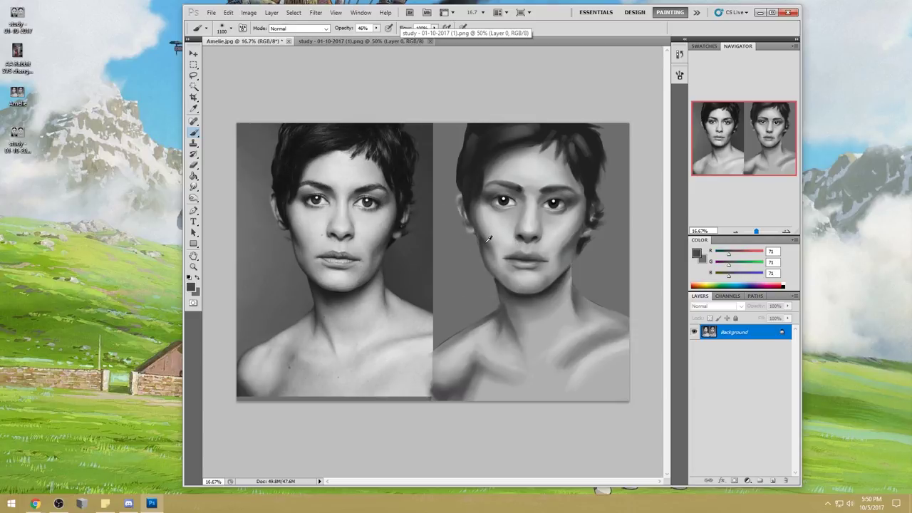
left_click(471, 239, "alt")
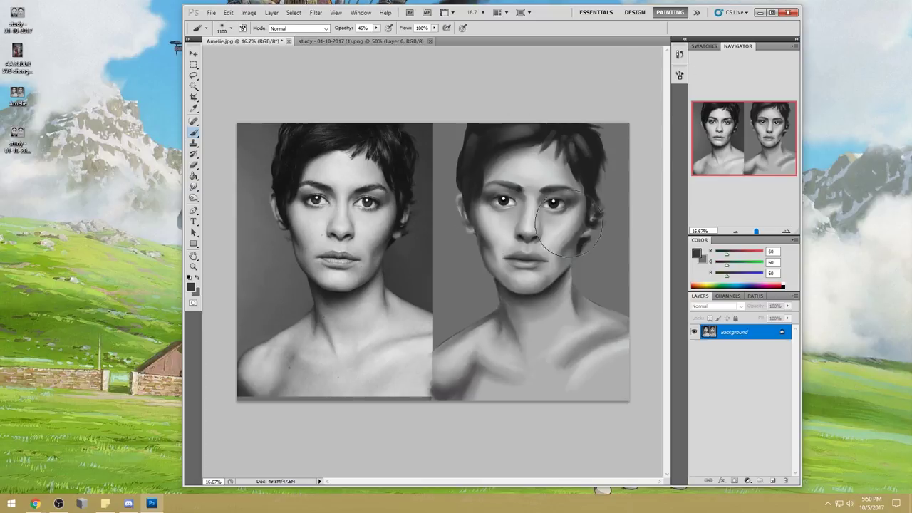
- Reduce the brush to 700 px and blend the painted portrait's right cheek using greys sampled around the cheek and jaw
left_click(568, 244, "alt")
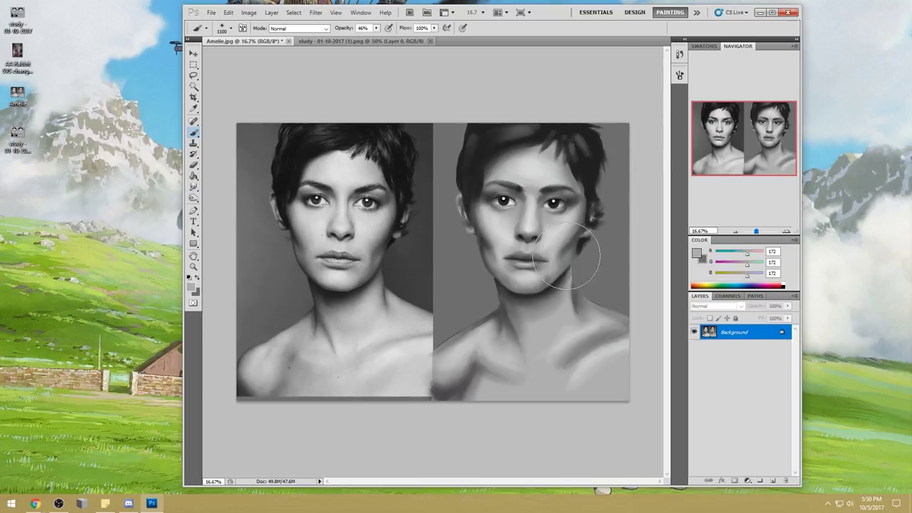
left_click(570, 240, "alt")
left_click(570, 221, "alt")
key("[")
key("[")
key("[")
key("[")
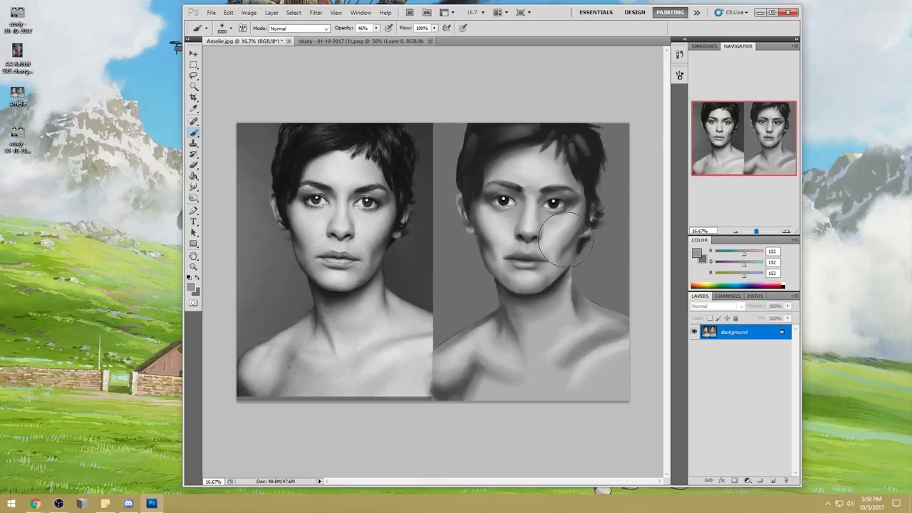
left_click(563, 235, "alt")
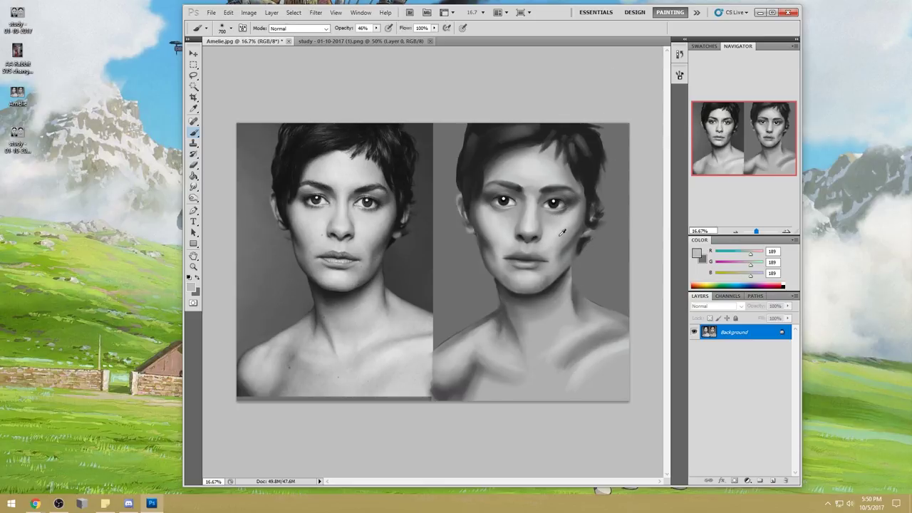
left_click(564, 232, "alt")
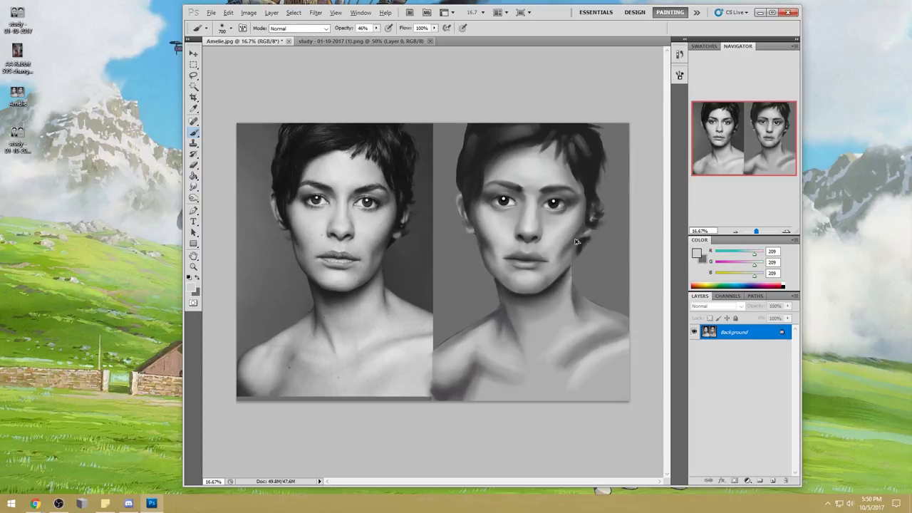
left_click(557, 253, "alt")
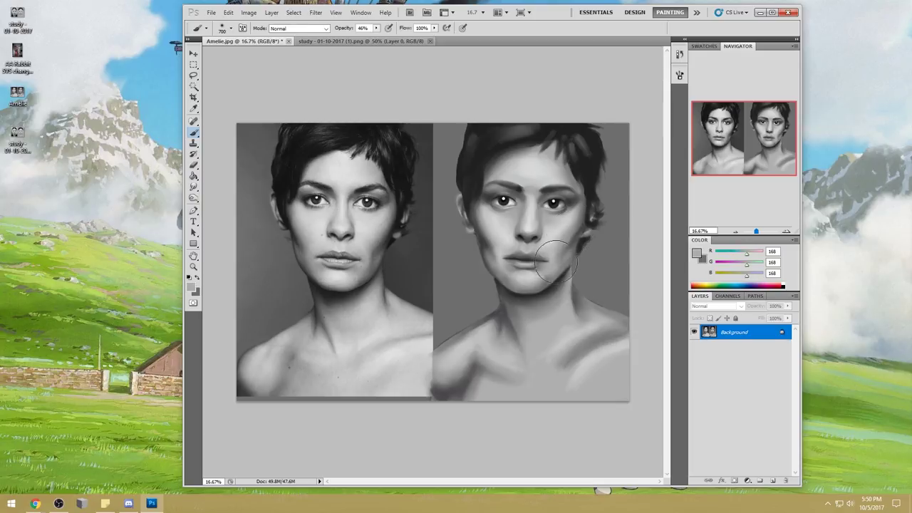
left_click(582, 228, "alt")
left_click(583, 227, "alt")
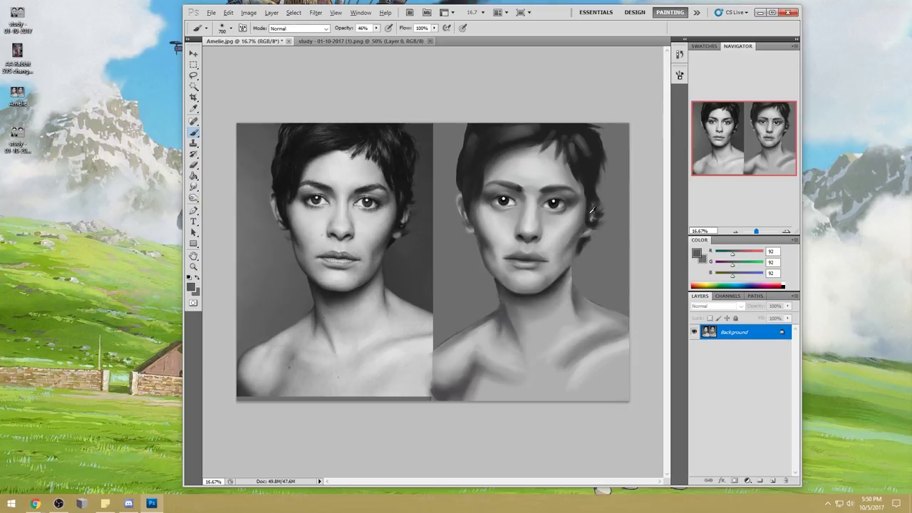
- Set the brush opacity to 33% and blend the painted face's shading with greys sampled near the right ear and both cheeks
left_click_drag(379, 36, 370, 35)
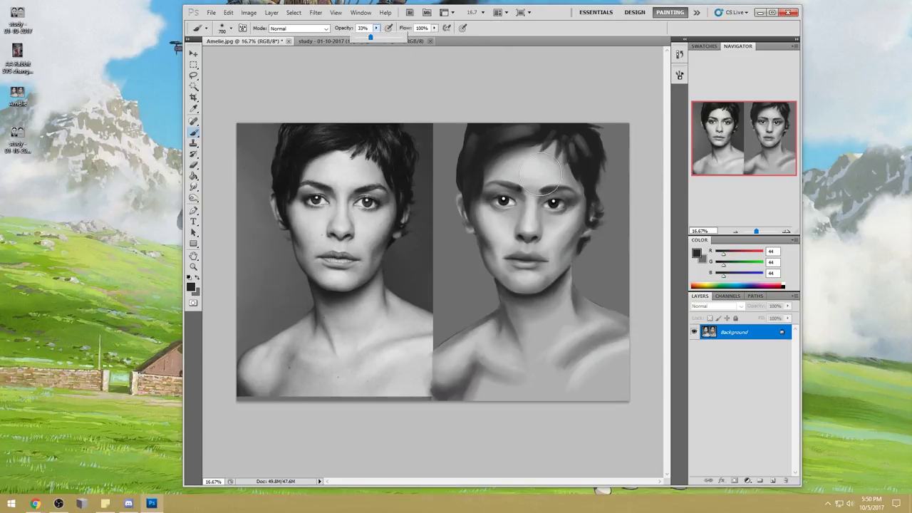
left_click(589, 211, "alt")
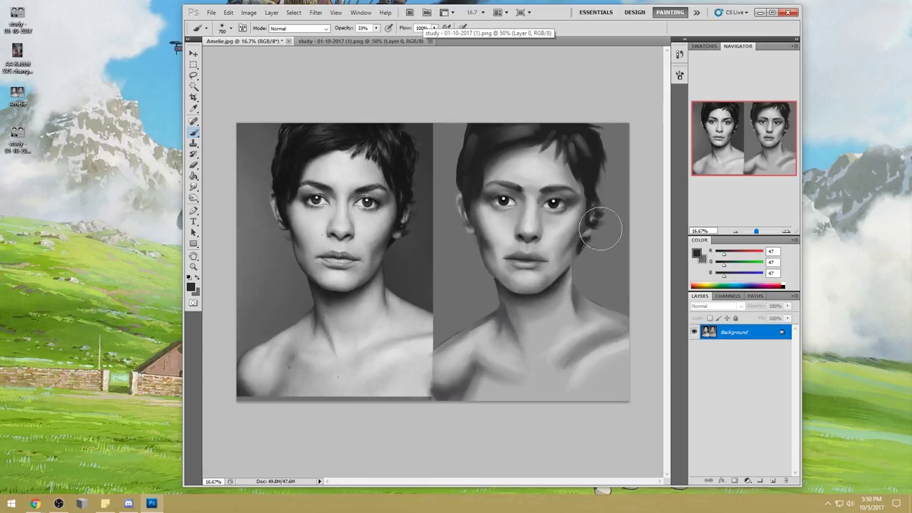
left_click(481, 232, "alt")
left_click(503, 233, "alt")
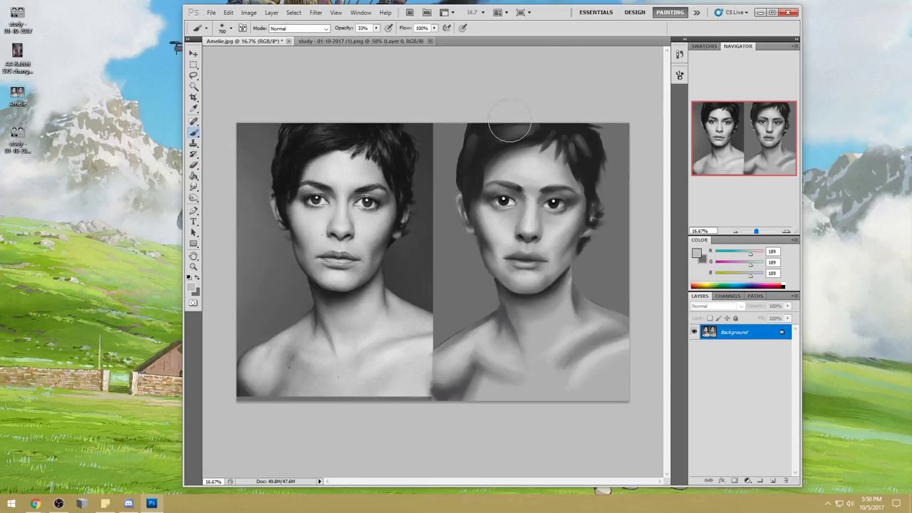
left_click(574, 238, "alt")
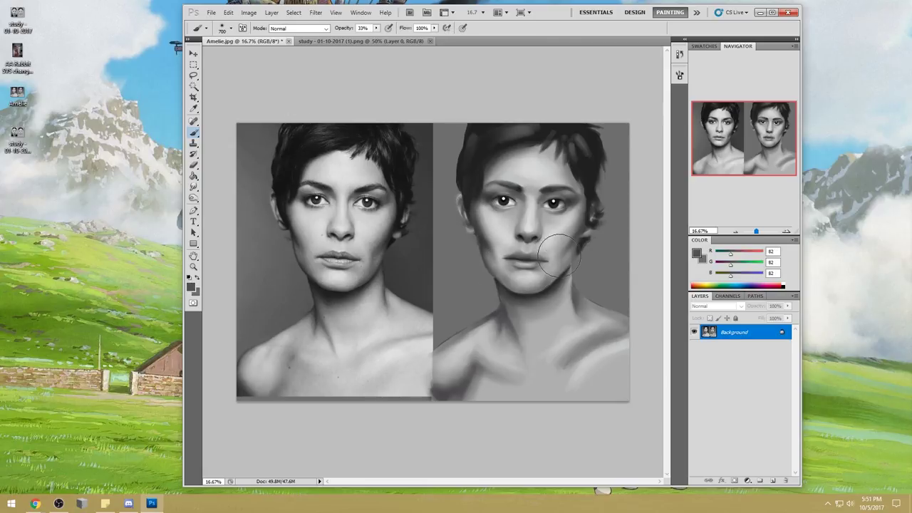
left_click(509, 270)
- Use the Liquify filter to nudge the left edge of the painted nose slightly, and apply it
left_click(315, 13)
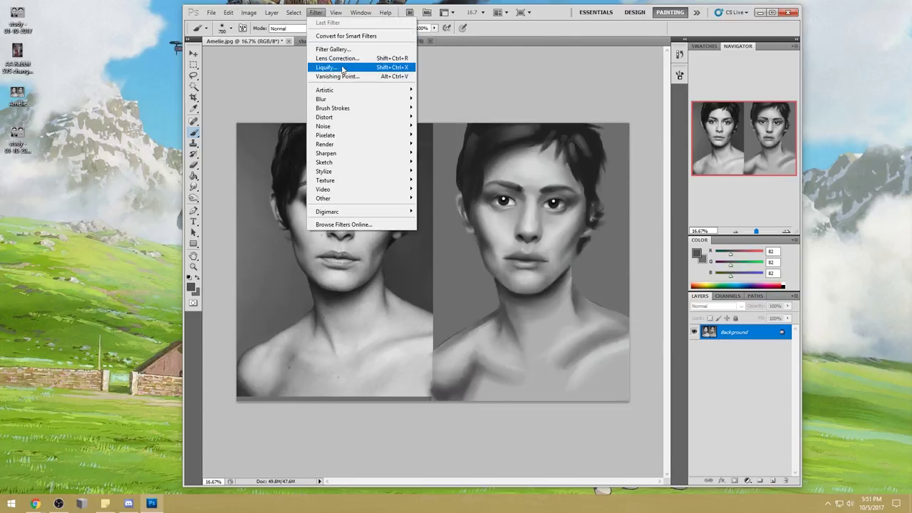
left_click(328, 69)
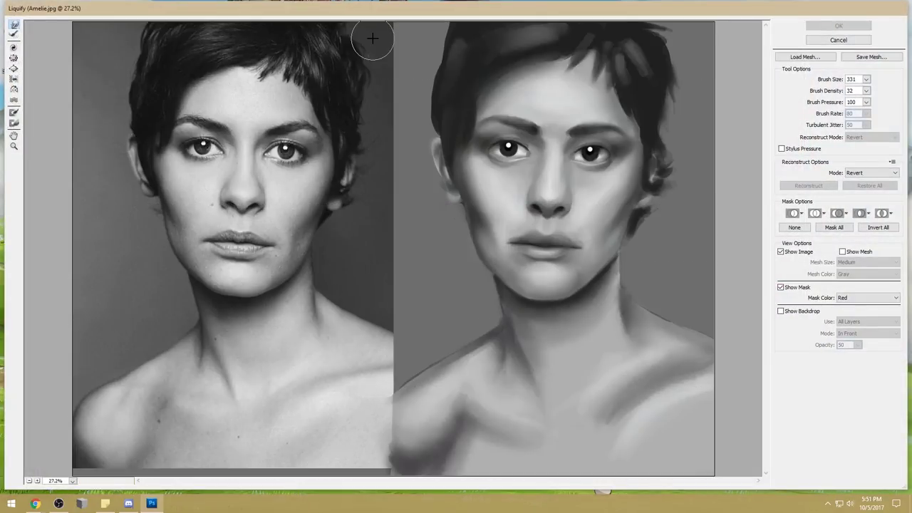
left_click_drag(533, 214, 535, 217)
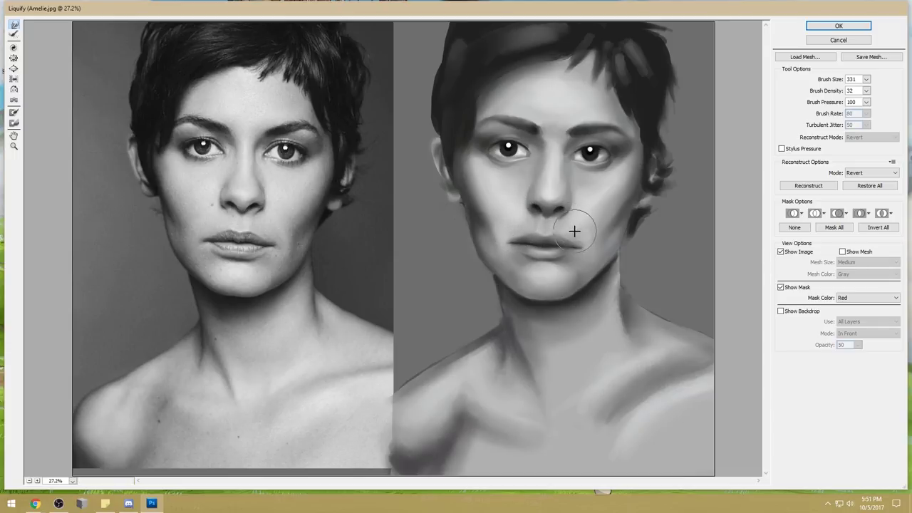
left_click(839, 27)
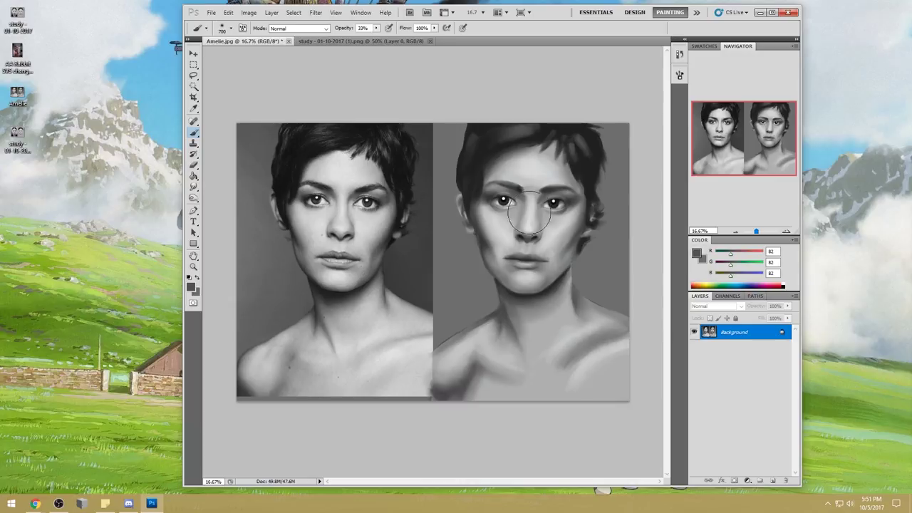
- Set the brush opacity to 62% and blend the skin around the painted nose, mouth and chin with sampled greys
left_click(509, 230, "alt")
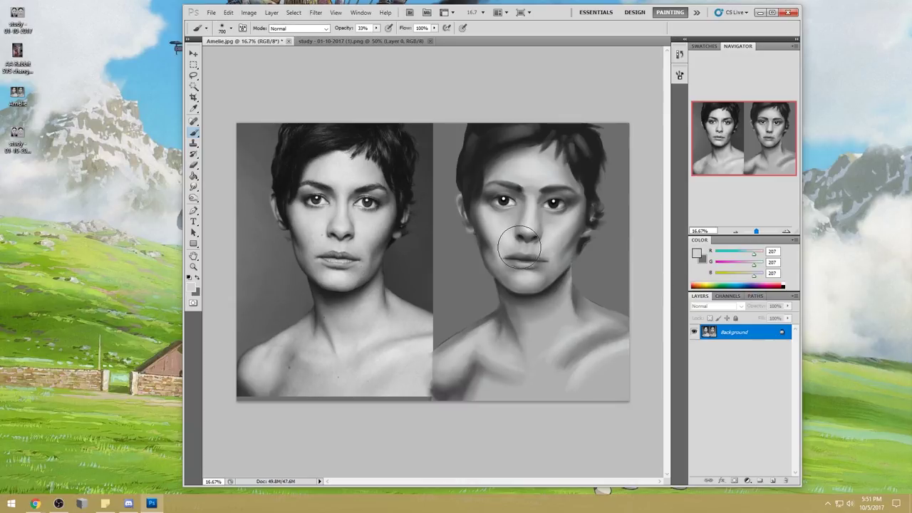
left_click(376, 28)
left_click_drag(378, 40, 391, 40)
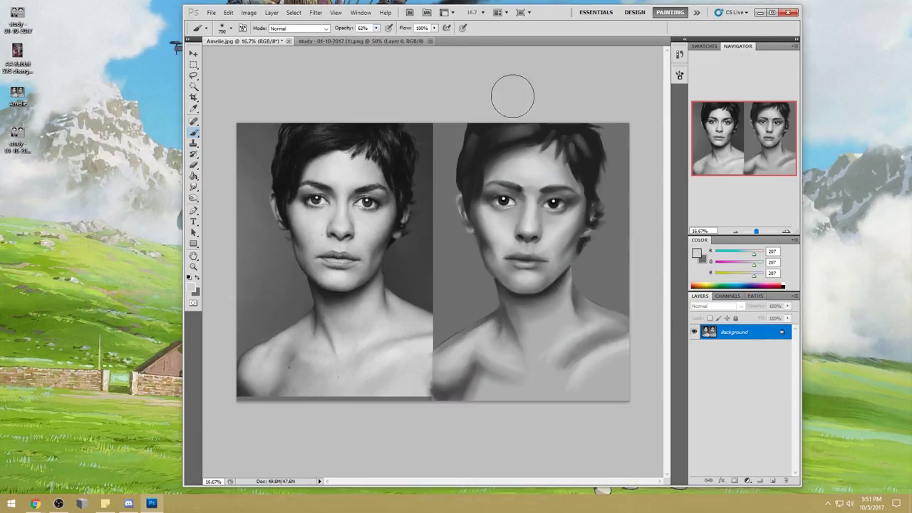
mouse_move(544, 240)
left_mouse_down()
mouse_move(536, 249)
mouse_move(528, 234)
left_mouse_up()
left_click(536, 272, "alt")
left_click(549, 271, "alt")
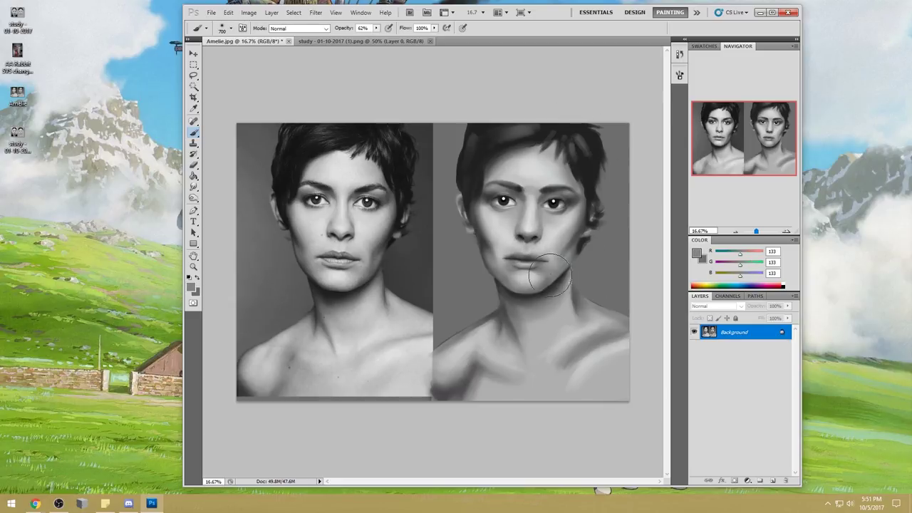
left_click_drag(510, 272, 504, 273)
- Enlarge the brush to 1000 px, switch its mode to Darken, and shade around the mouth and chin with a sampled mid grey
key("bracketright")
key("bracketright")
key("bracketright")
left_click(298, 28)
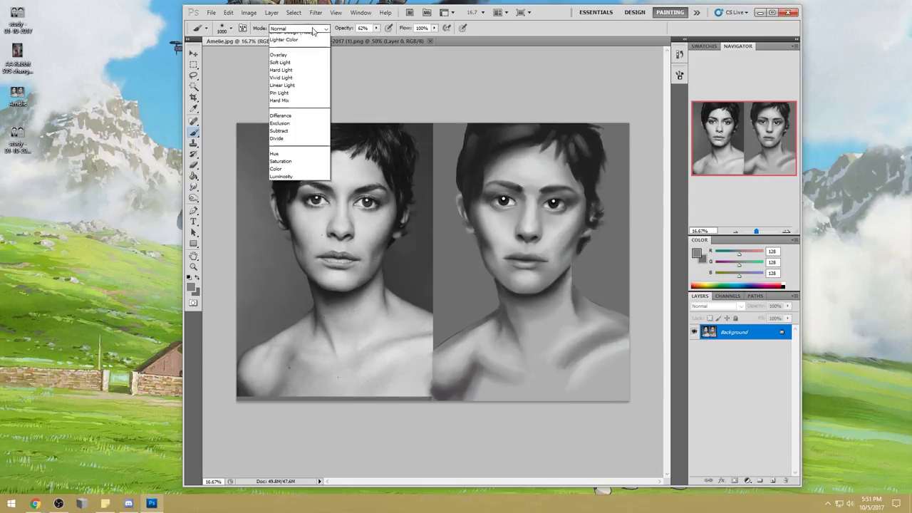
left_click(288, 76)
left_click(506, 265, "alt")
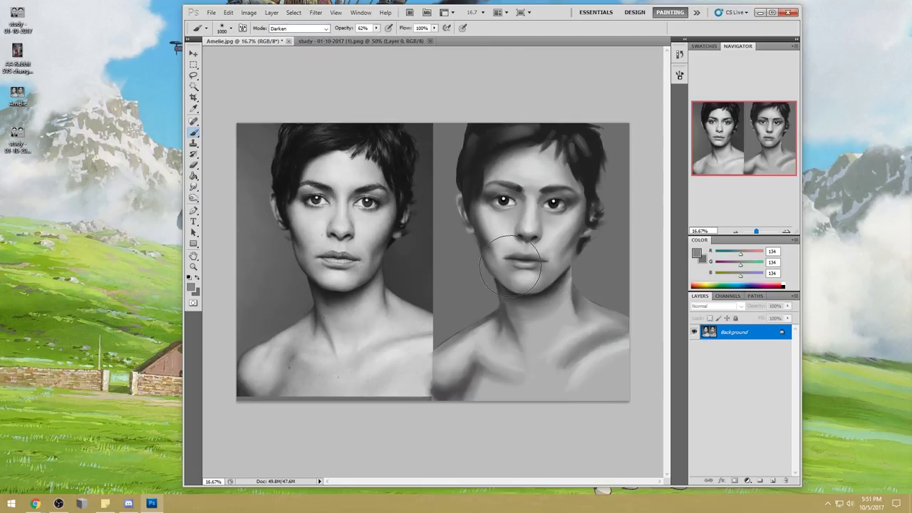
left_click(543, 280)
- Return the brush mode to Normal and blend the painted chin with light and mid greys sampled from the painting
left_click(462, 200, "alt")
left_click(308, 28)
left_click(308, 40)
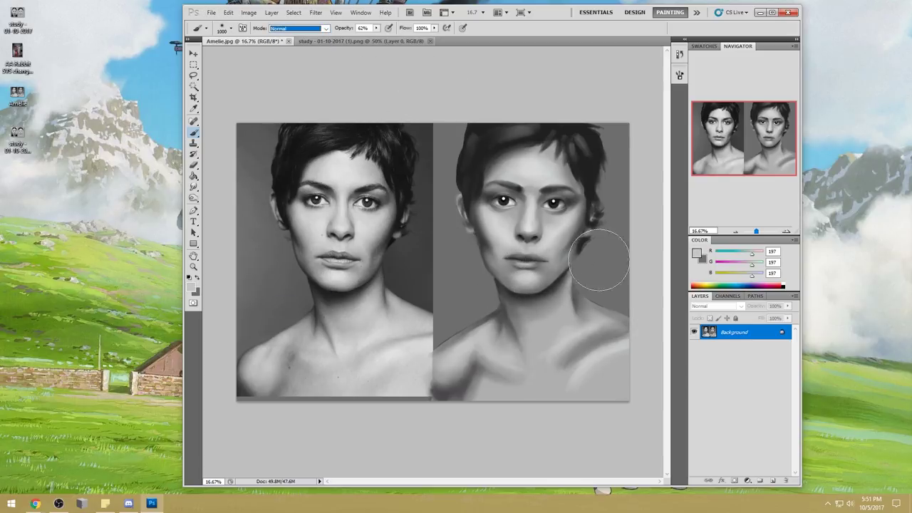
left_click(533, 283, "alt")
left_click(533, 283, "alt")
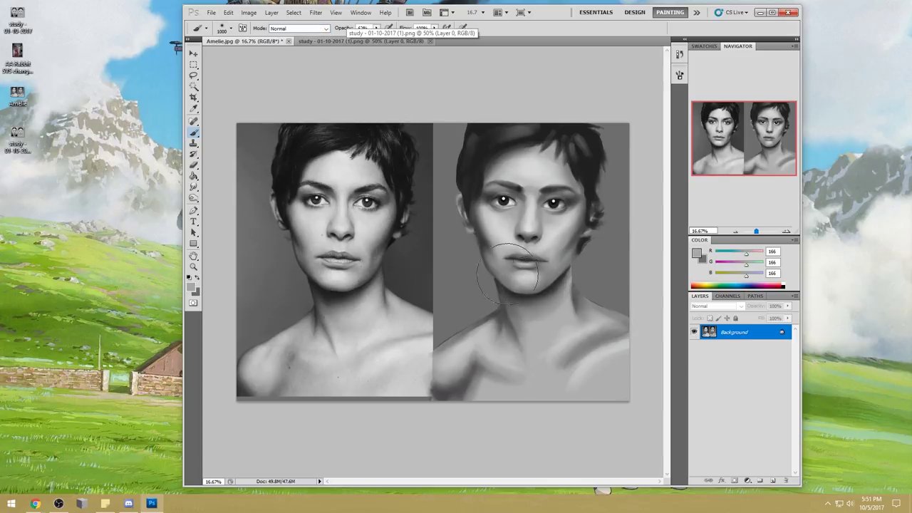
- Soften the painted upper face with the Smudge tool at 10% strength, adjusting the tip size
left_click(193, 186)
left_click_drag(221, 198, 232, 204)
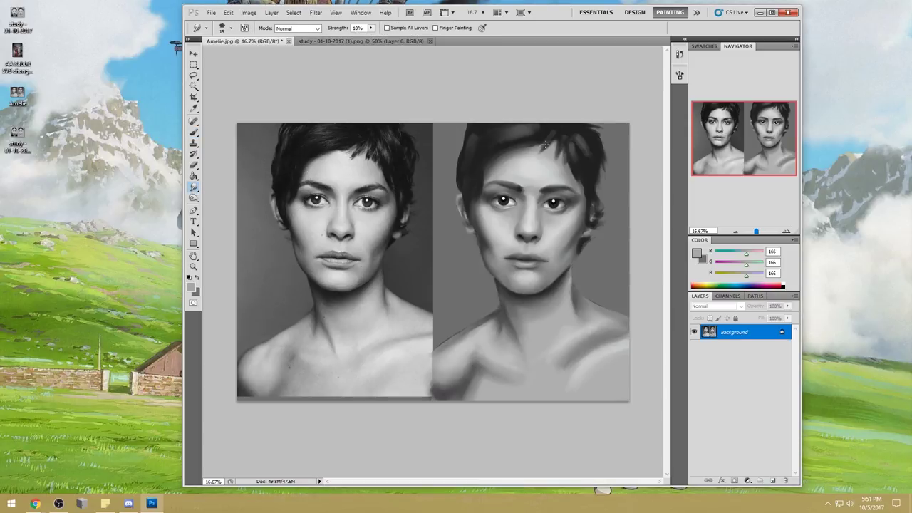
key("bracketright")
key("bracketright")
key("bracketright")
key("bracketright")
key("bracketleft")
key("bracketleft")
key("bracketleft")
- Return to the Brush at 1200 px and 47% opacity and blend the cheeks with sampled light greys
key("b")
left_click(496, 229, "alt")
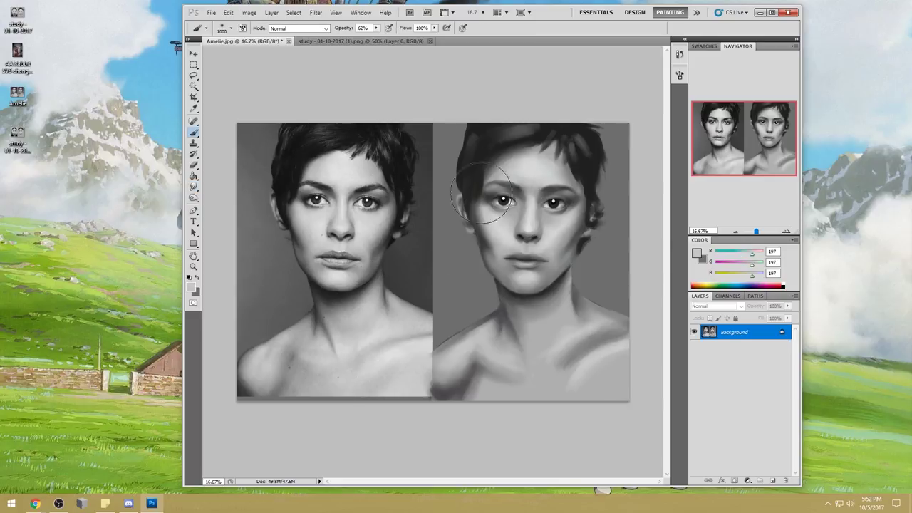
left_click(503, 239, "alt")
left_click_drag(376, 28, 369, 37)
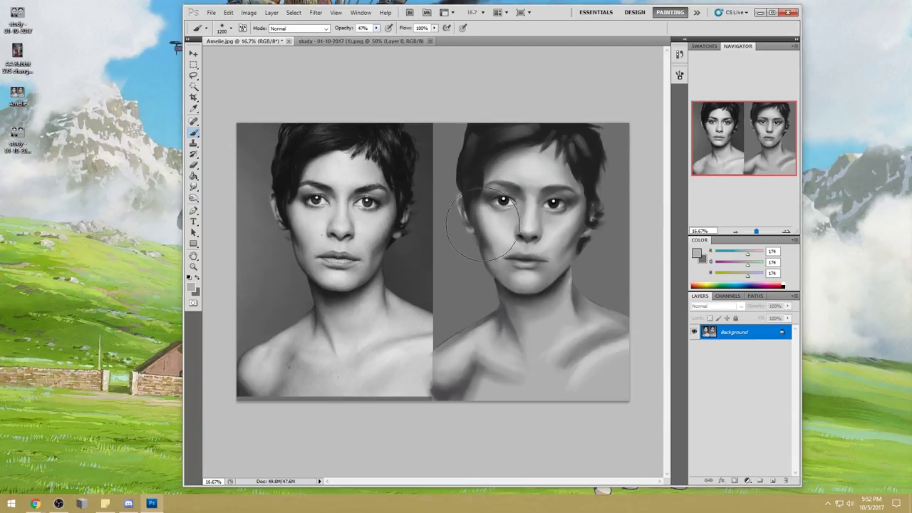
left_click(544, 222, "alt")
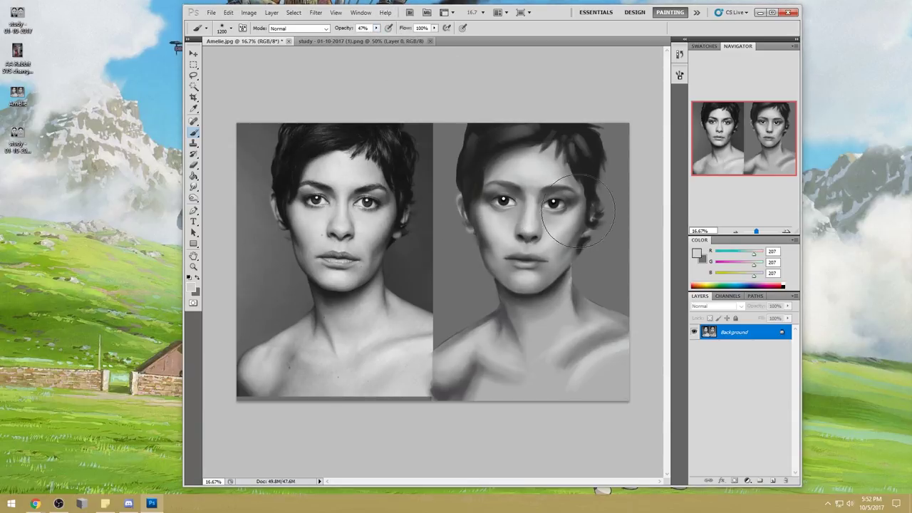
- Choose the textured 80 px brush preset and sample light greys below the right eye in both the painting and the photo
right_click(568, 169)
left_click(655, 311)
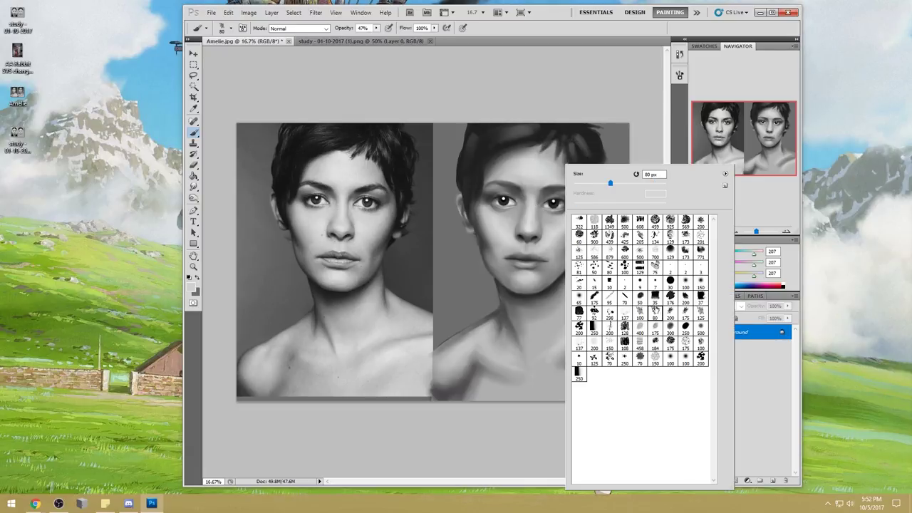
left_click(543, 114)
left_click(559, 227, "alt")
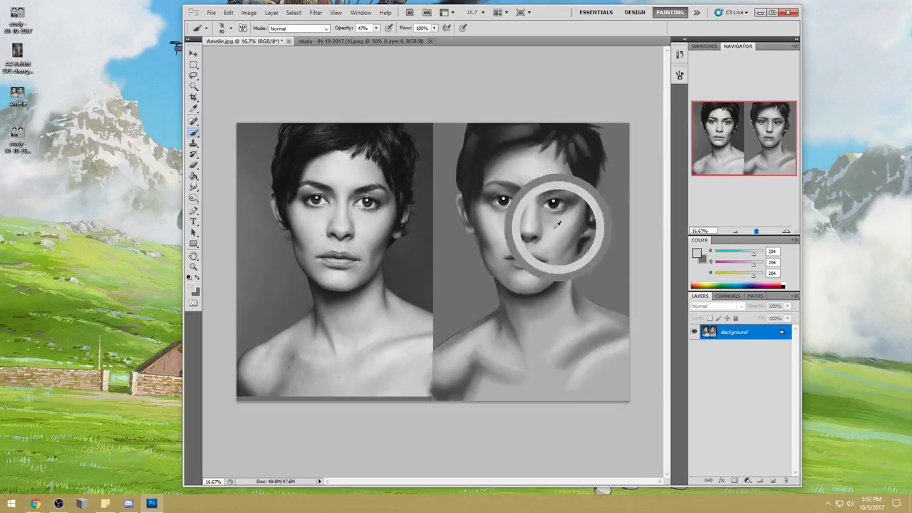
left_click(375, 224, "alt")
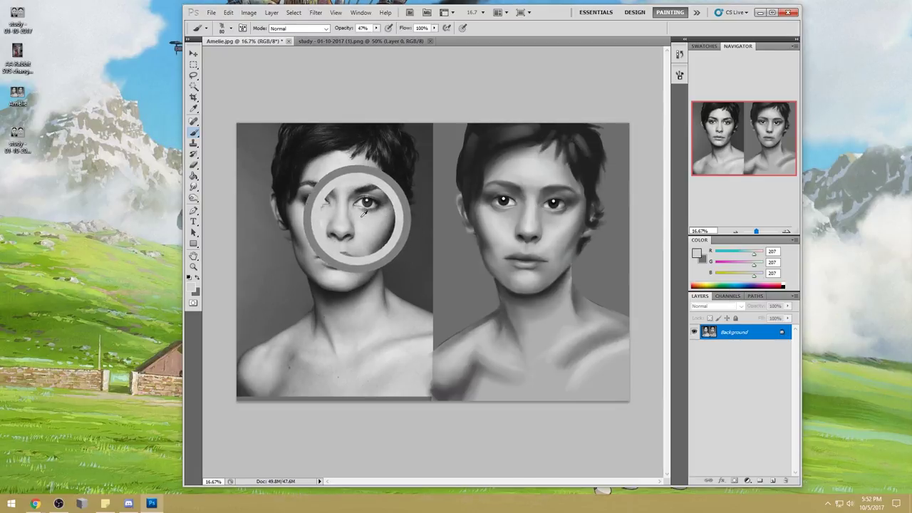
left_click(364, 209, "alt")
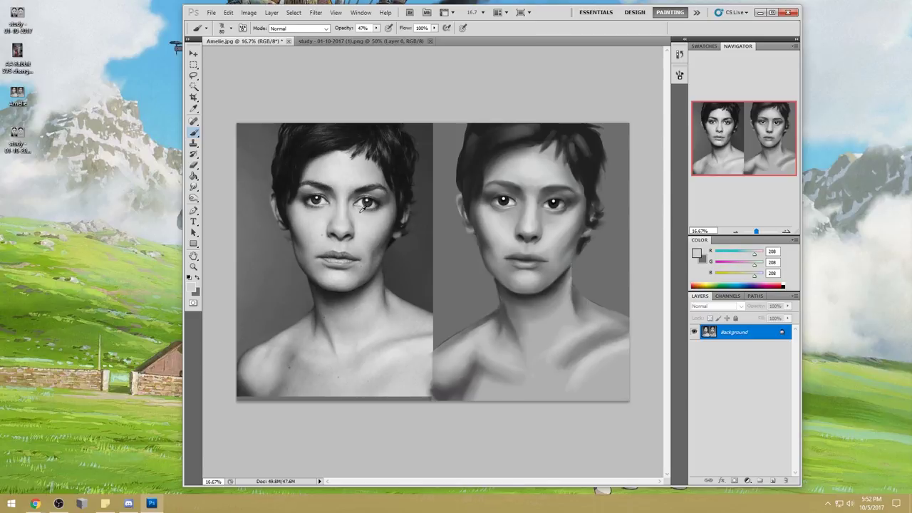
- Blend the painted skin beside the nose and below the eyes with sampled greys, enlarging the textured brush to 125 px
left_click(556, 231, "alt")
left_click(550, 217, "alt")
left_click(514, 215, "alt")
left_click(546, 217, "alt")
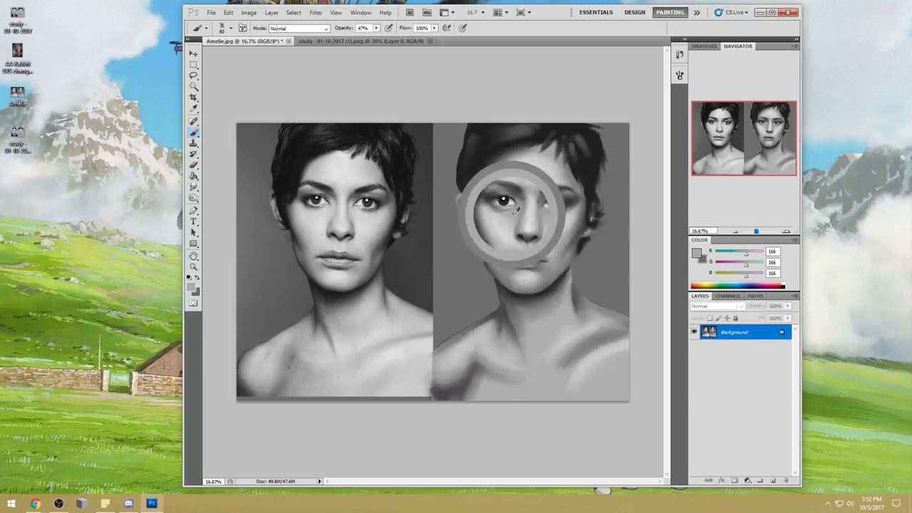
left_click(549, 217, "alt")
left_click(562, 228, "alt")
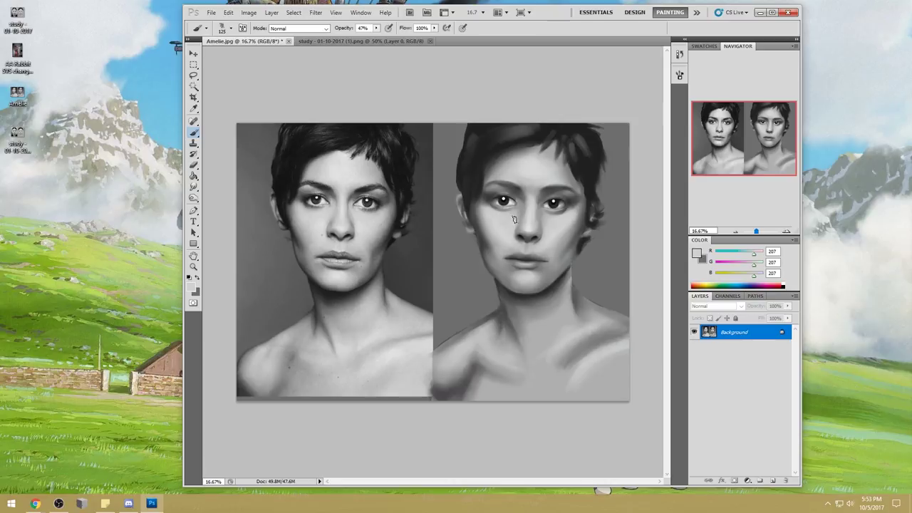
left_click(549, 228, "alt")
- Sample the mid and dark greys around the left eye of the reference photo
left_click(305, 202, "alt")
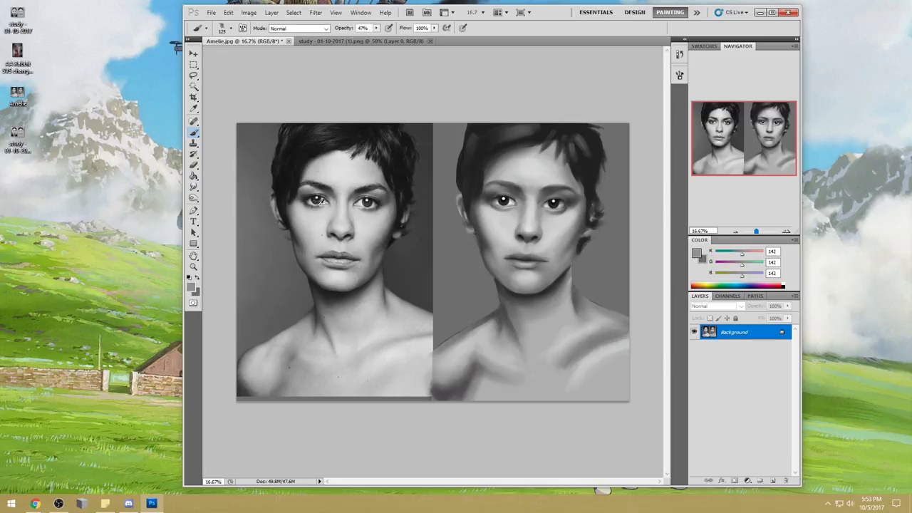
mouse_move(308, 201)
left_mouse_down()
mouse_move(303, 193)
mouse_move(328, 187)
mouse_move(316, 201)
mouse_move(302, 188)
left_mouse_up()
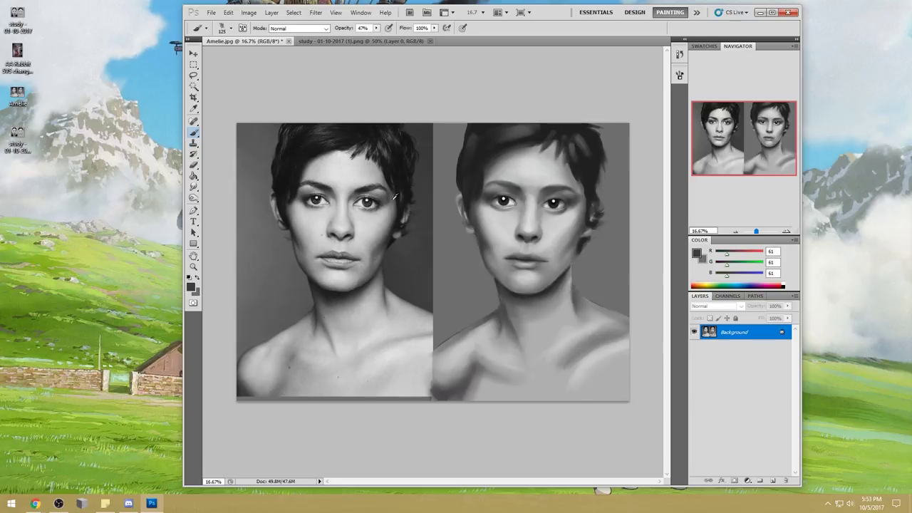
left_click(312, 203, "alt")
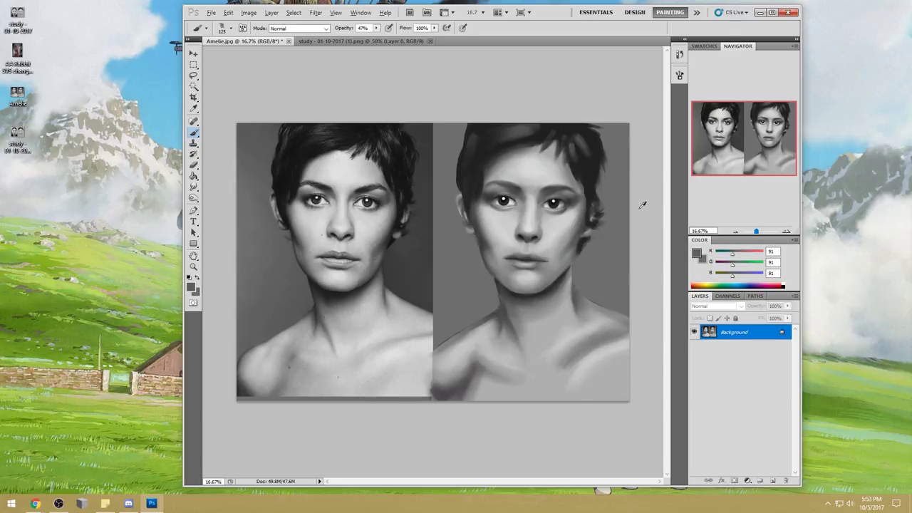
- Refine the painted left eye and its inner brow with greys sampled around it, and sample light grey from the right cheek
left_click(504, 203, "alt")
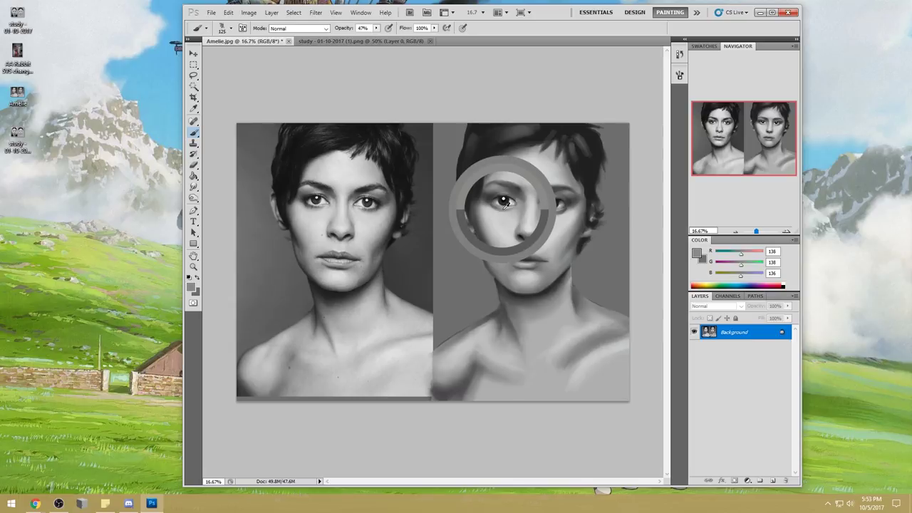
left_click(509, 203, "alt")
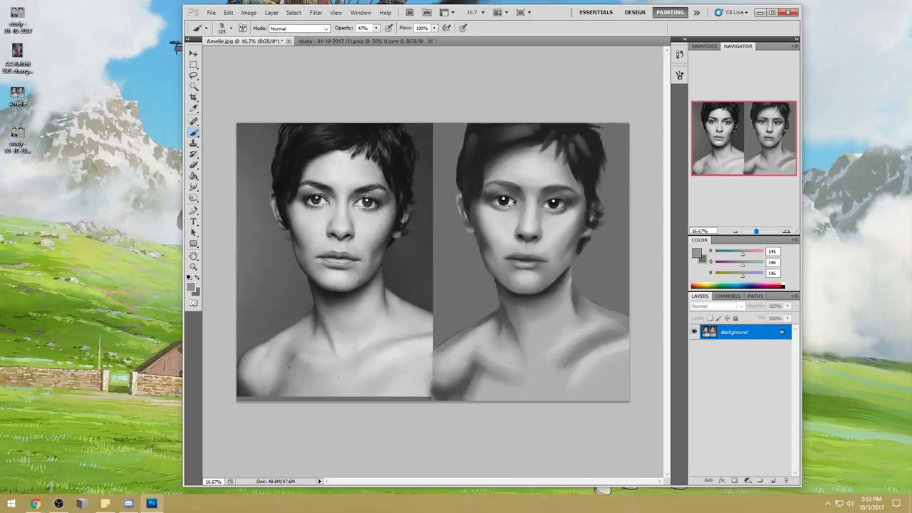
left_click(499, 206, "alt")
left_click(506, 208, "alt")
left_click(519, 207, "alt")
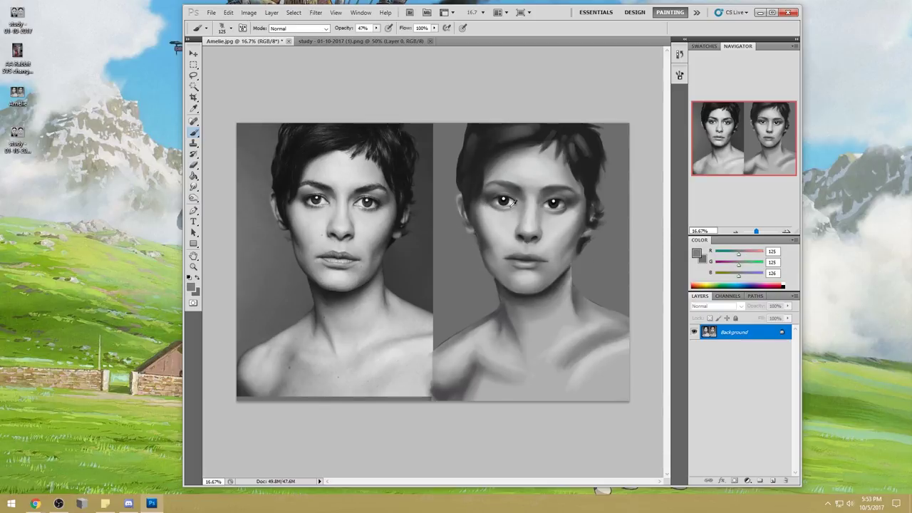
left_click(514, 194, "alt")
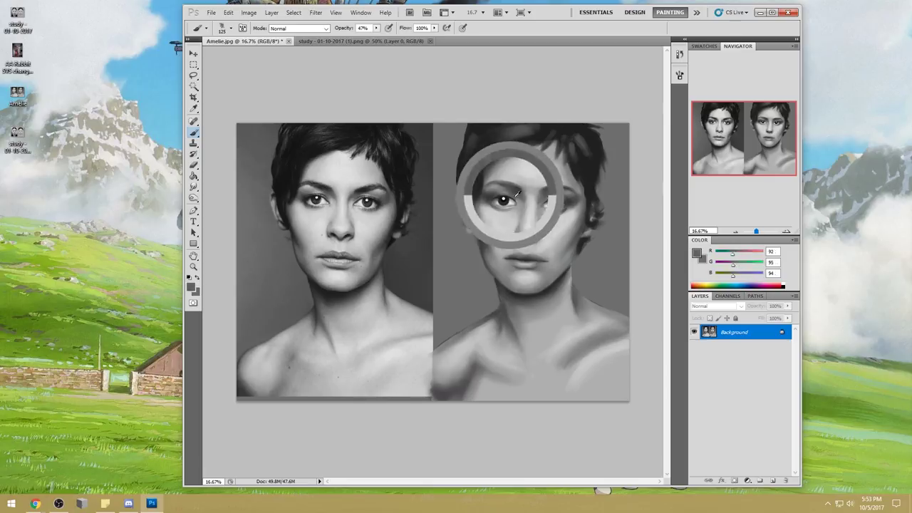
left_click(494, 194, "alt")
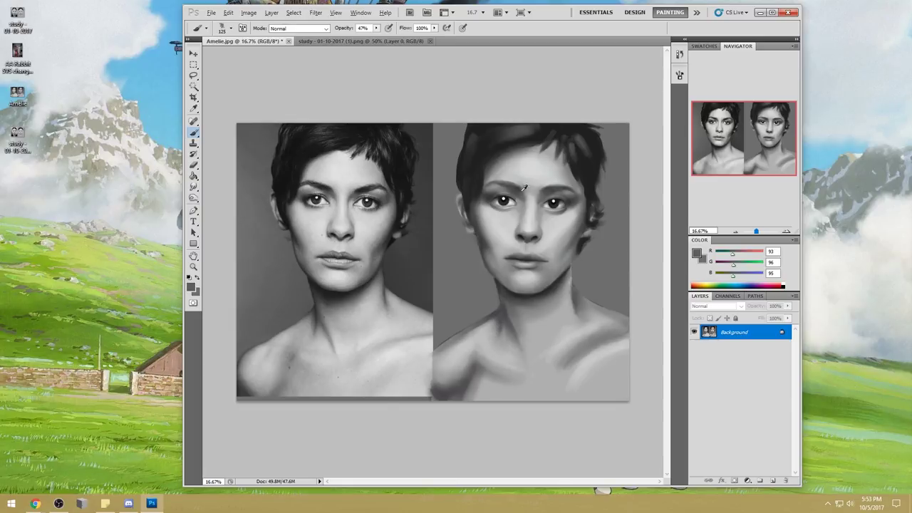
key("alt")
key("alt")
left_click(563, 229, "alt")
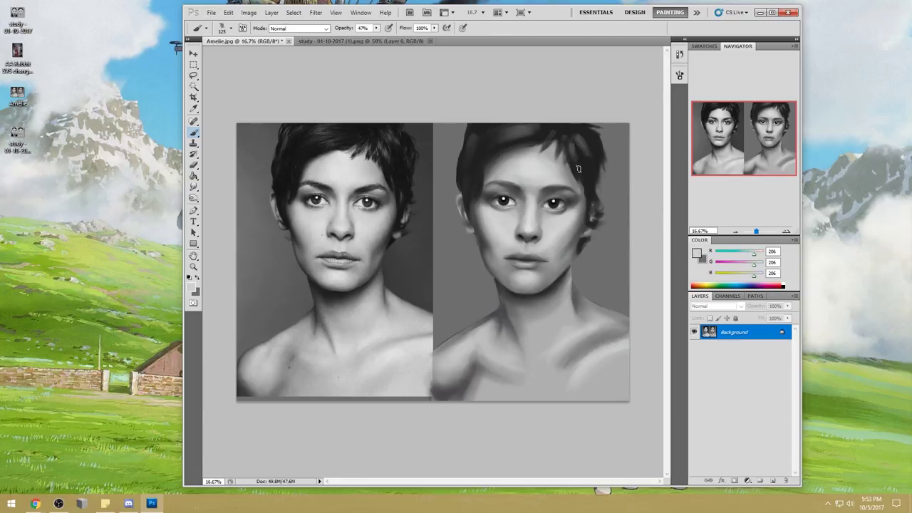
- Switch to a soft round brush at 500 px with 39% opacity and Darken mode, sampling near-black from the left pupil
right_click(554, 170)
double_click(677, 283)
key("]")
key("]")
key("]")
key("]")
key("]")
key("]")
key("]")
left_click(504, 201, "alt")
left_click_drag(378, 29, 372, 41)
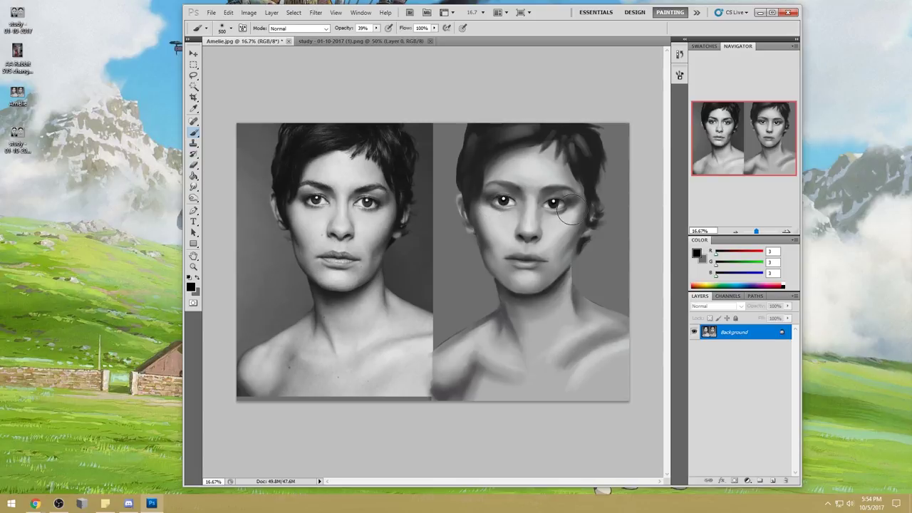
left_click(296, 27)
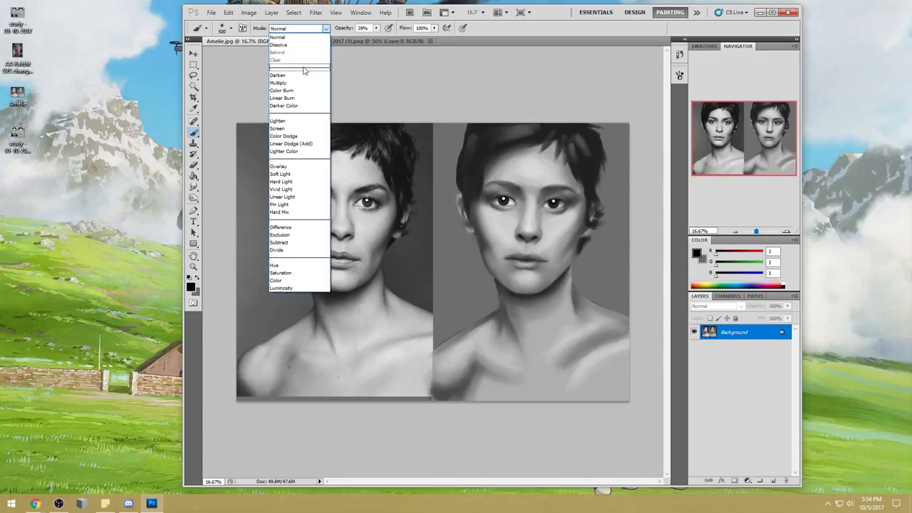
left_click(308, 72)
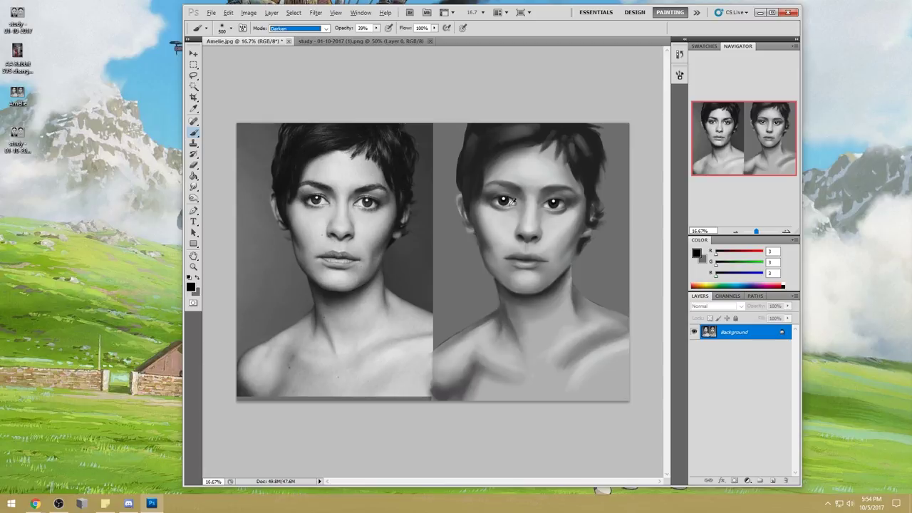
- Softly darken the skin around both painted eyes with greys sampled near the eyes
left_click(508, 201, "alt")
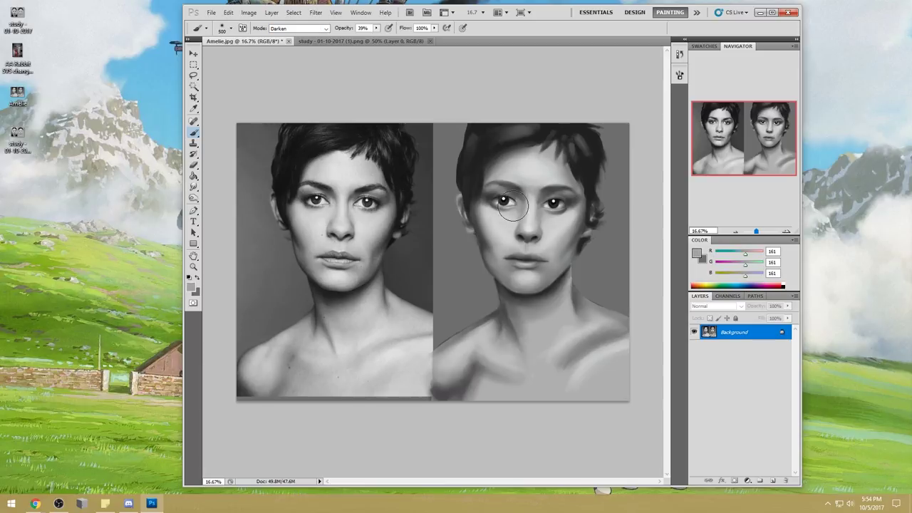
left_click(563, 208, "alt")
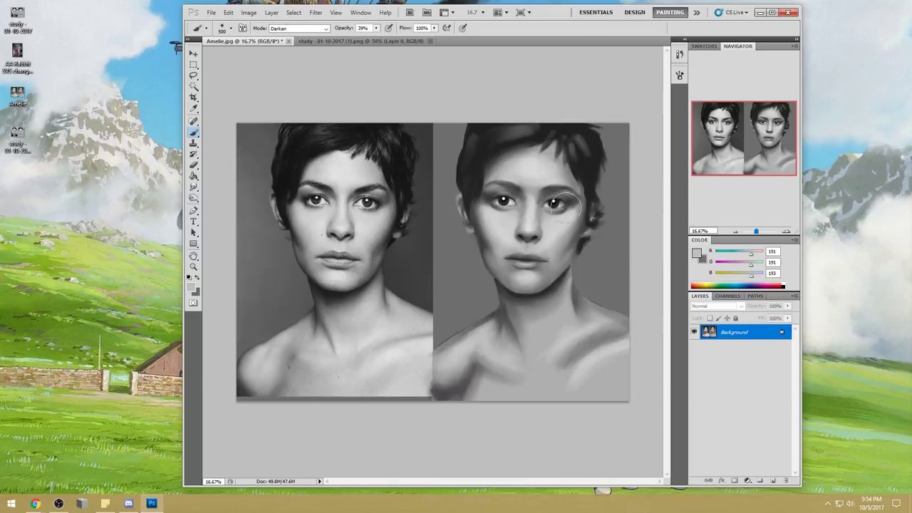
left_click(508, 204, "alt")
left_click(506, 208, "alt")
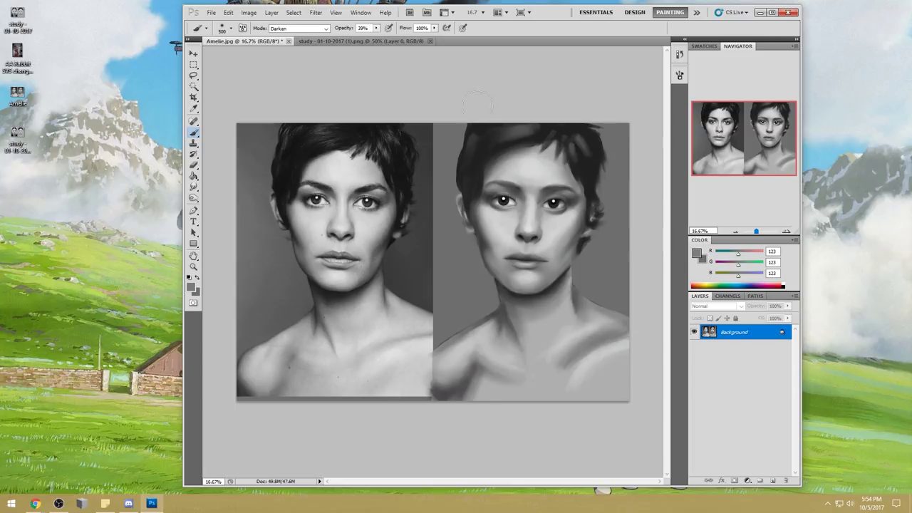
left_click(502, 206, "alt")
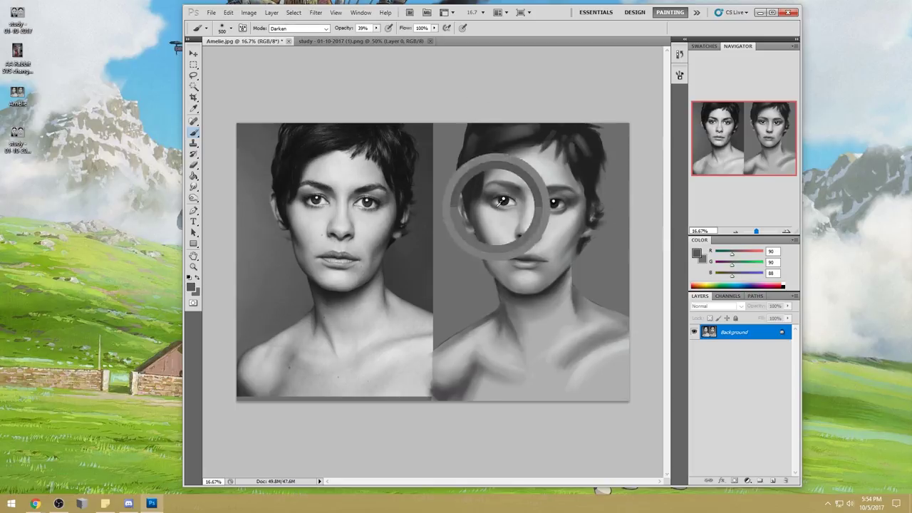
left_click_drag(574, 209, 561, 212)
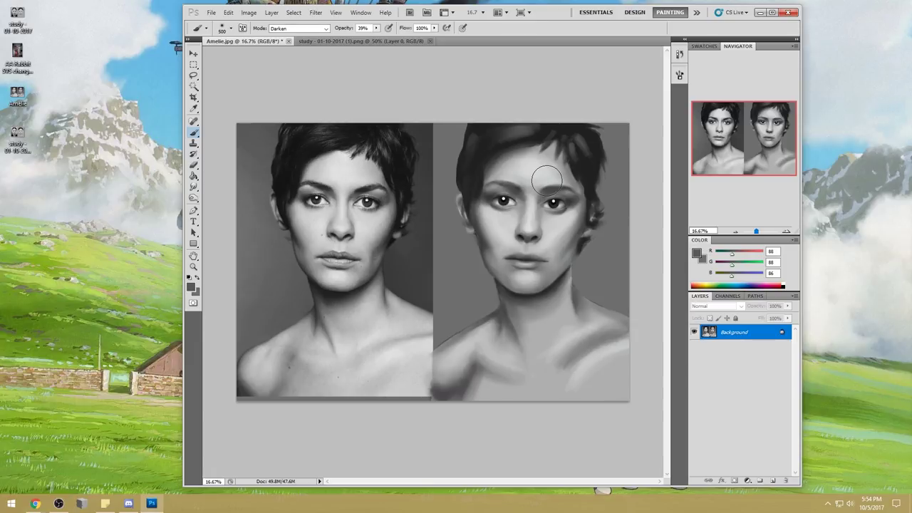
- Deepen the shading of the painted right eye with dark greys sampled under both eyes and near-black from its pupil
left_click(564, 220, "alt")
left_click(548, 212, "alt")
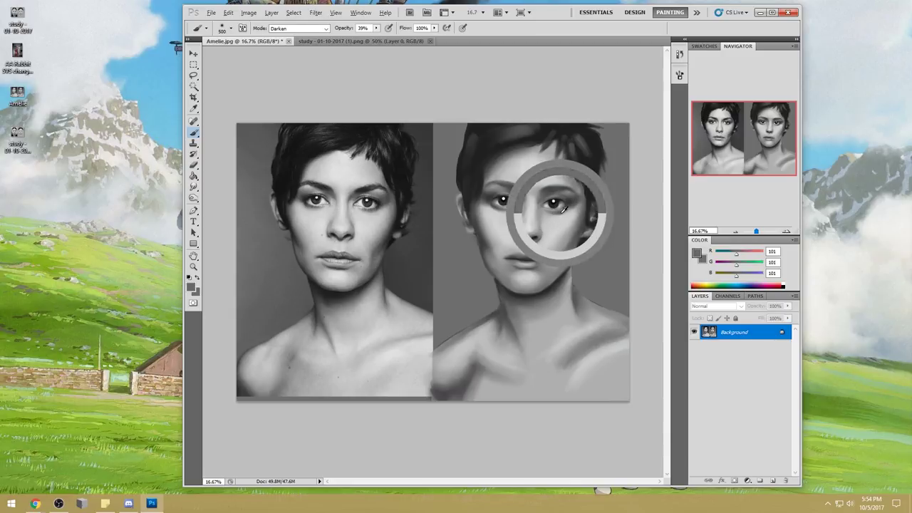
left_click(506, 208, "alt")
left_click_drag(563, 198, 556, 201, "alt")
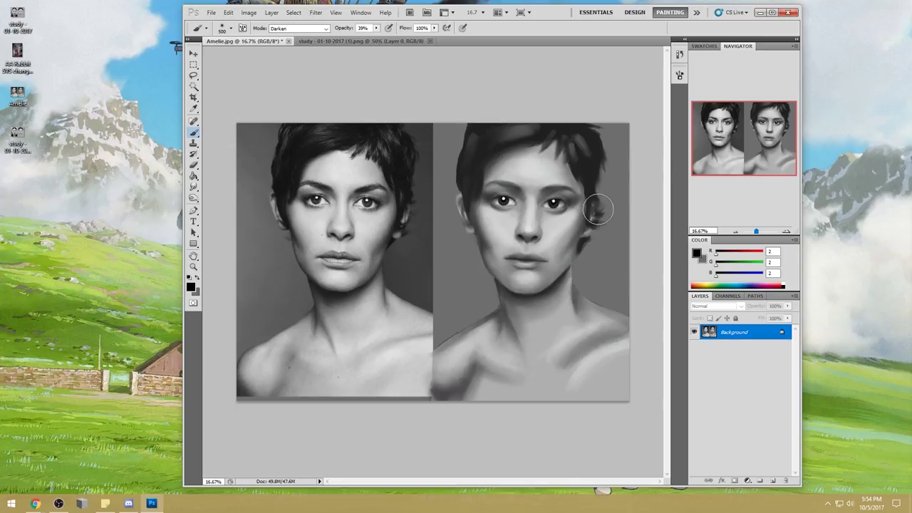
left_click(561, 207, "alt")
left_click(554, 203, "alt")
- Set the brush to Normal mode at 100% opacity and sample near-black from the painted right pupil
left_click(298, 28)
left_click(285, 32)
left_click_drag(376, 28, 553, 169)
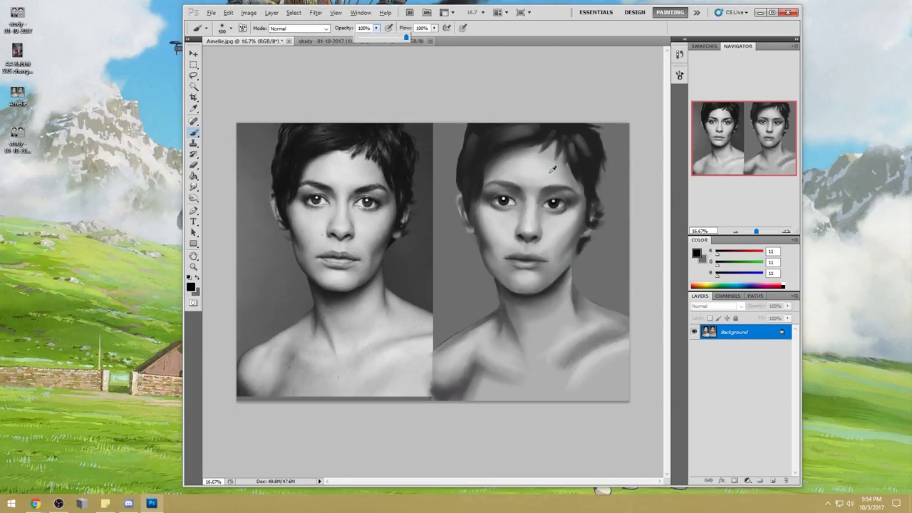
left_click(553, 204, "alt")
- Shrink the brush to 45 px and sharpen the dark details of the painted eyes with near-black
key("z")
left_click_drag(277, 158, 621, 252)
key("b")
key("bracketleft")
key("bracketleft")
key("bracketleft")
key("bracketleft")
key("bracketleft")
key("bracketleft")
key("bracketleft")
key("bracketleft")
key("bracketleft")
key("bracketleft")
key("bracketleft")
key("bracketleft")
key("bracketleft")
key("bracketleft")
key("bracketleft")
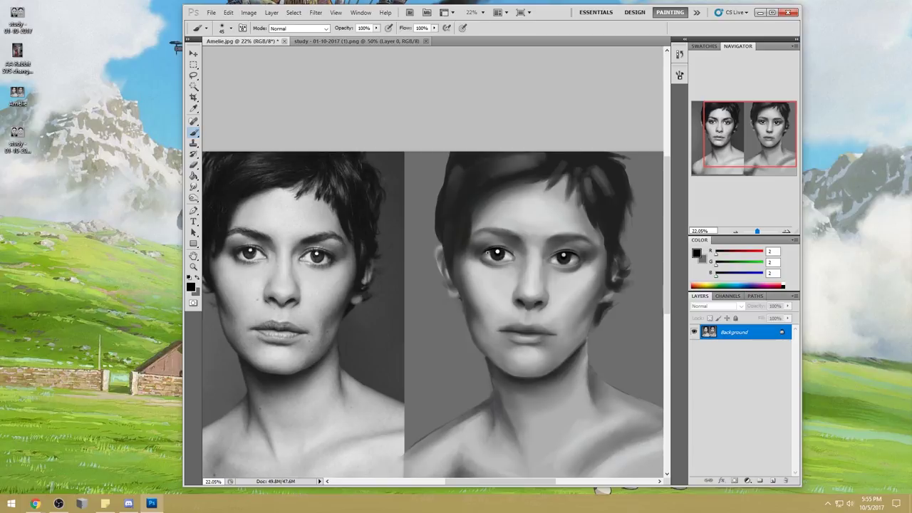
- Enlarge the brush to 500 px and lower its opacity to 43% for soft shading over the painted eyes
key("]")
key("]")
key("]")
key("]")
key("]")
key("]")
key("]")
key("]")
key("]")
key("]")
key("]")
key("]")
key("]")
key("]")
left_click(376, 27)
left_click_drag(374, 39, 347, 41)
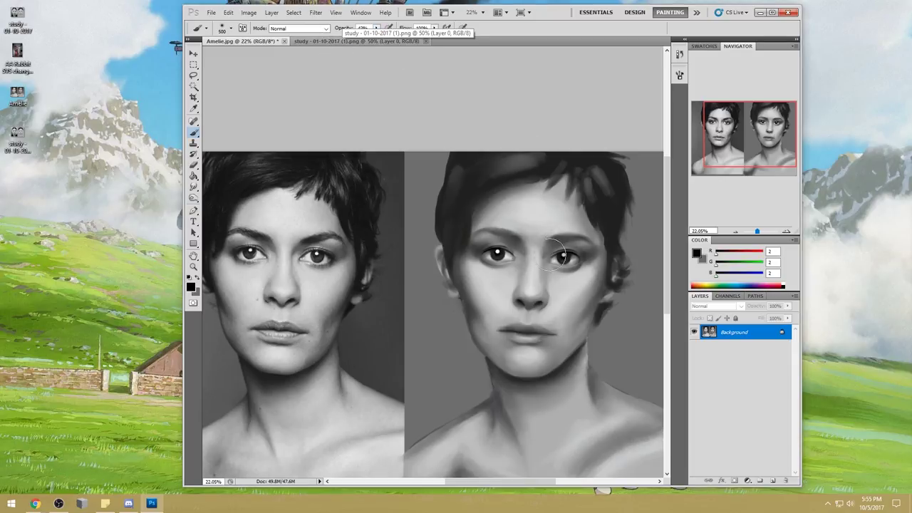
- Reduce the soft brush to 200 px for finer shading around the painted eyes
key("bracketleft")
key("bracketleft")
key("bracketleft")
key("bracketleft")
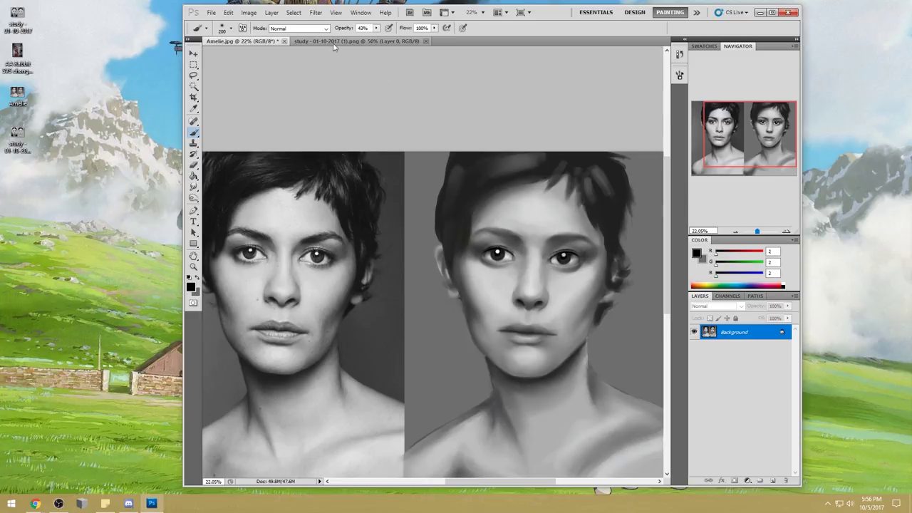
- Reshape the painted eyebrows with the Liquify filter at brush size 451 and apply the warp
left_click(316, 12)
left_click(338, 64)
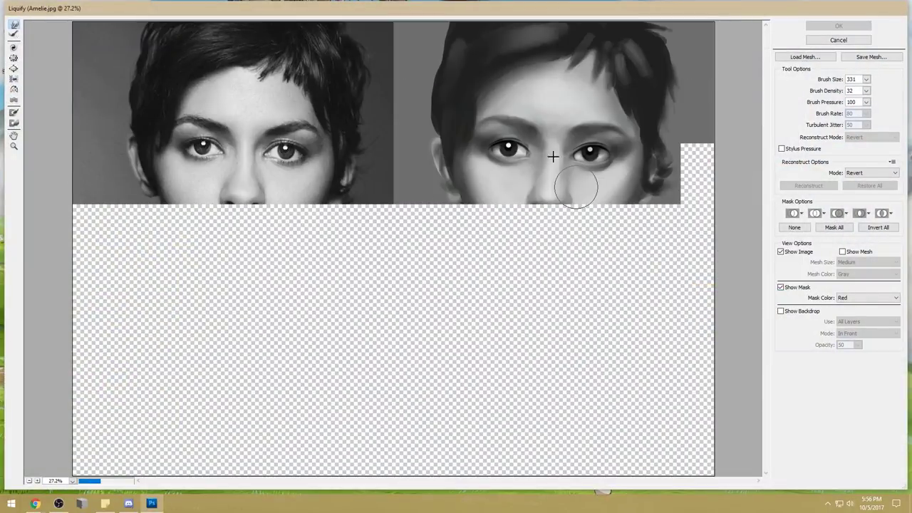
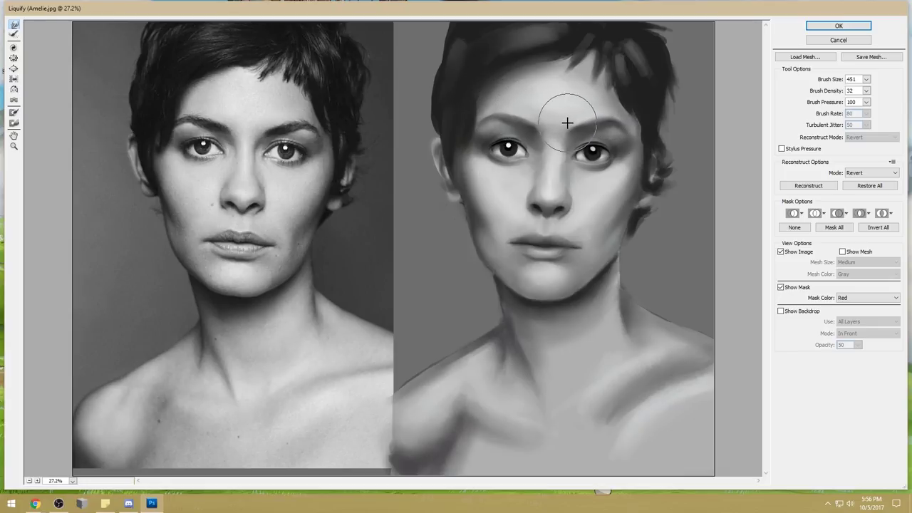
left_click_drag(566, 123, 571, 118)
mouse_move(576, 111)
left_mouse_down()
mouse_move(544, 118)
mouse_move(580, 126)
mouse_move(585, 94)
mouse_move(631, 126)
mouse_move(620, 151)
mouse_move(586, 126)
mouse_move(570, 128)
mouse_move(581, 135)
mouse_move(602, 121)
mouse_move(533, 127)
mouse_move(525, 137)
left_mouse_up()
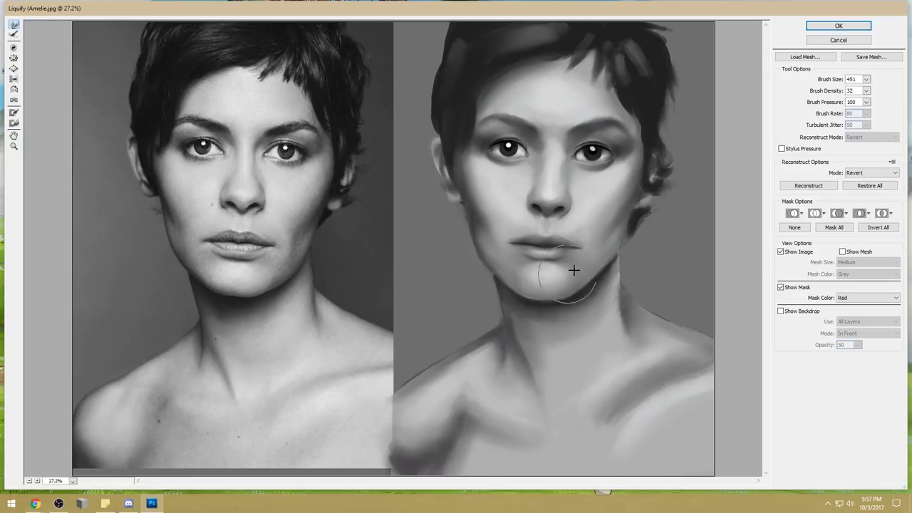
left_click(839, 26)
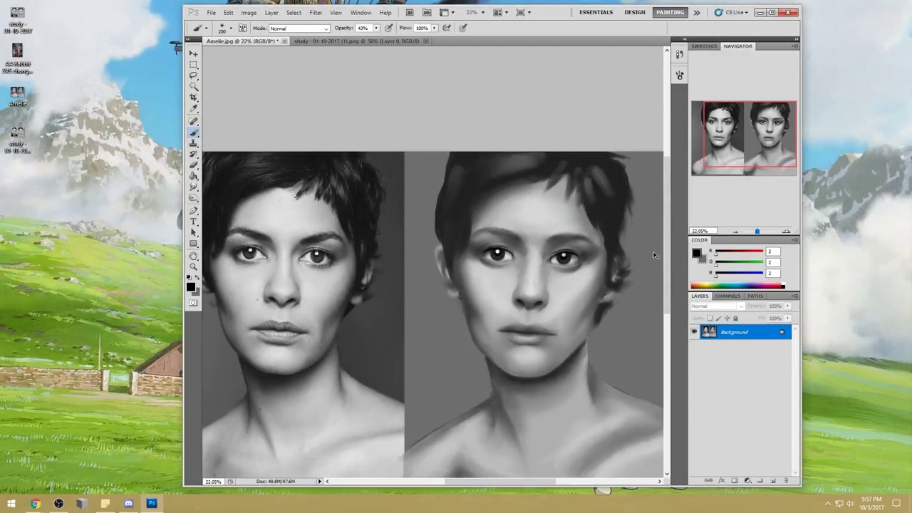
- Toggle the Liquify change off and on to compare the painted face before and after
key("ctrl+z")
key("ctrl+z")
key("ctrl+z")
key("ctrl+z")
key("ctrl+z")
key("ctrl+z")
key("ctrl+z")
key("ctrl+z")
key("ctrl+z")
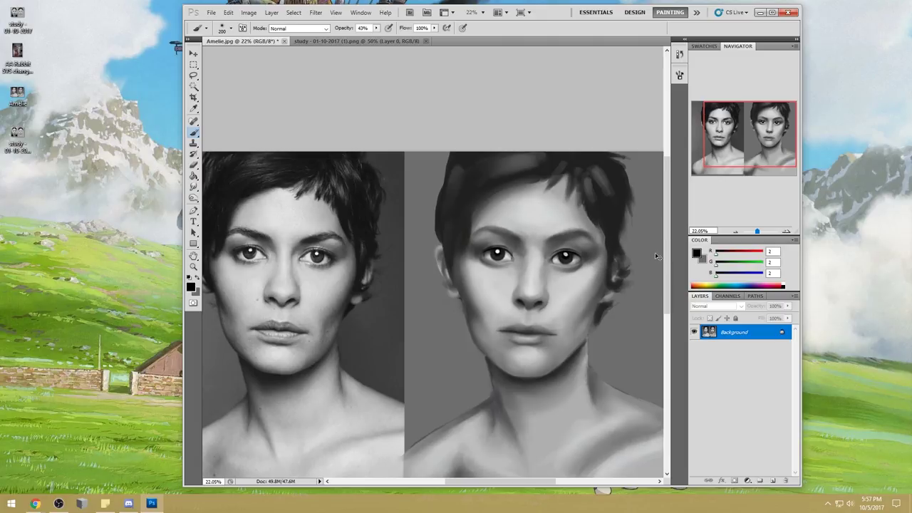
key("ctrl+z")
key("ctrl+z")
key("ctrl+z")
key("ctrl+z")
key("ctrl+z")
key("ctrl+z")
key("ctrl+z")
key("ctrl+z")
- Switch to the 80 px textured brush, reduce it to 60 px and sample greys from the nose bridges of painting and photo
right_click(550, 236)
left_click(644, 311)
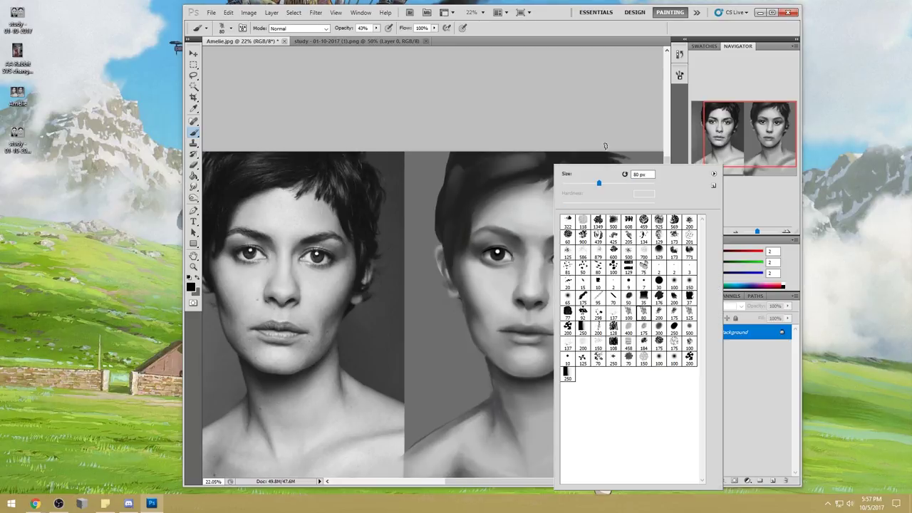
left_click(546, 182)
left_click(550, 248, "alt")
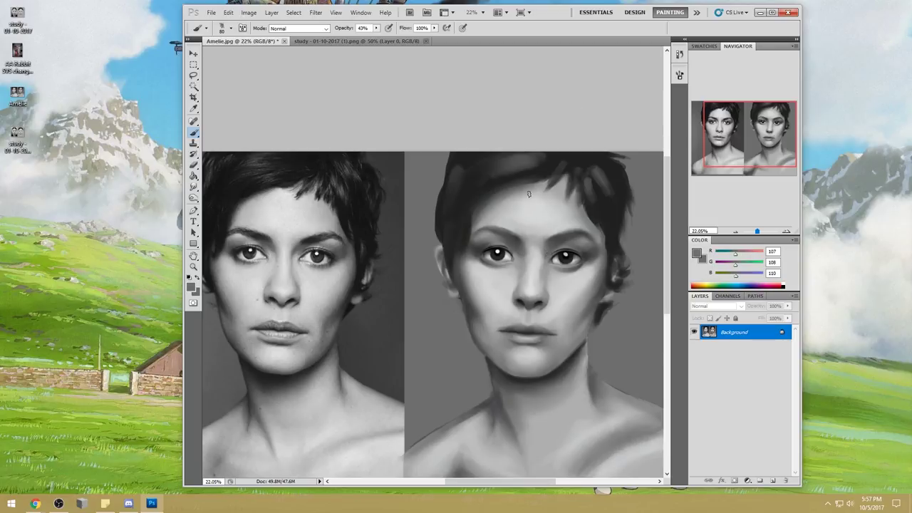
left_click(278, 263, "alt")
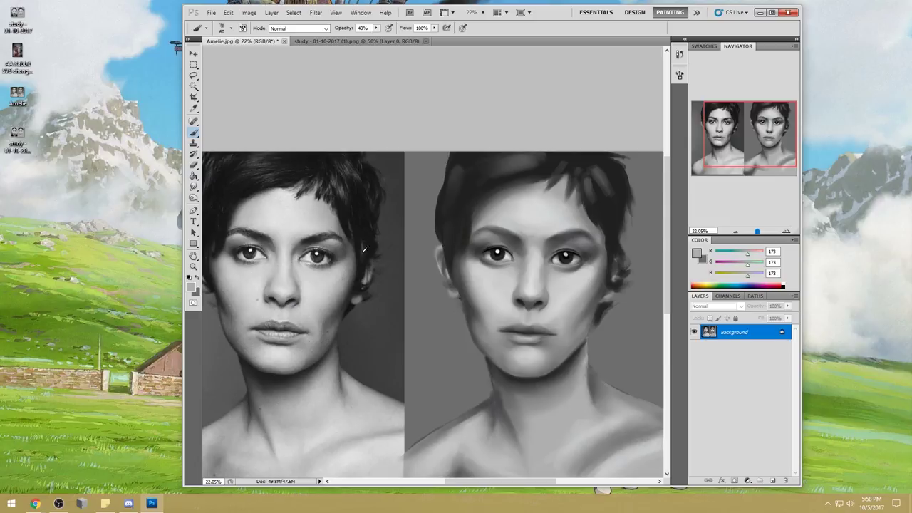
left_click(550, 250, "alt")
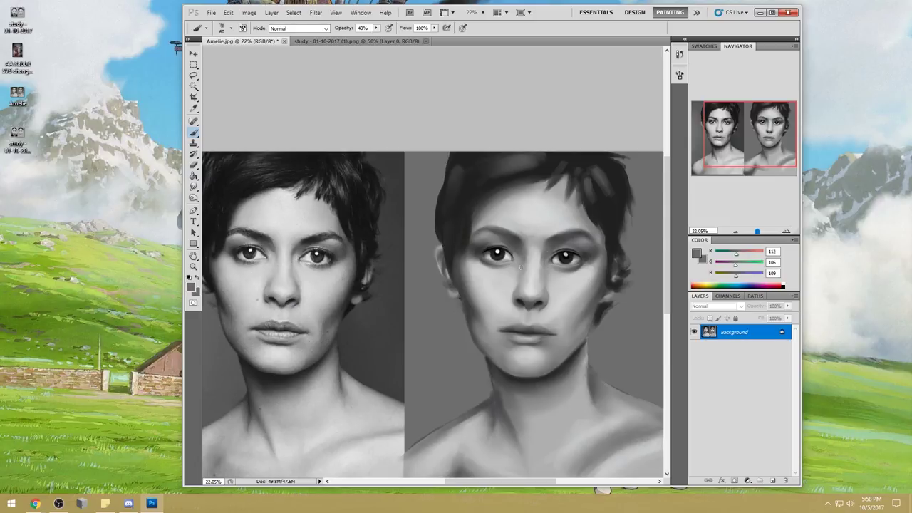
- Desaturate the image with the Hue/Saturation adjustment
key("ctrl+u")
left_click_drag(643, 300, 589, 306)
left_click(730, 229)
- Blend the inner corner and lower lid of the painted right-hand eye with sampled greys, using the 60 px brush
left_click(543, 255, "alt")
left_click(546, 253, "alt")
left_click(542, 261, "alt")
left_click(562, 274, "alt")
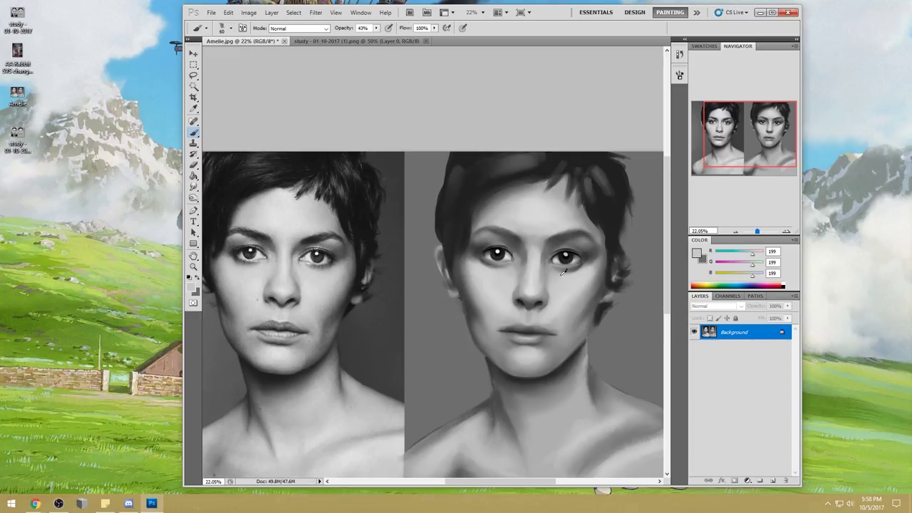
- Sample greys beside the reference photo's right-hand eye and the painted iris, and refine the painted eye with the brush reduced to 40 px
left_click(521, 258, "alt")
left_click(289, 247, "alt")
left_click(299, 248, "alt")
left_click(298, 247, "alt")
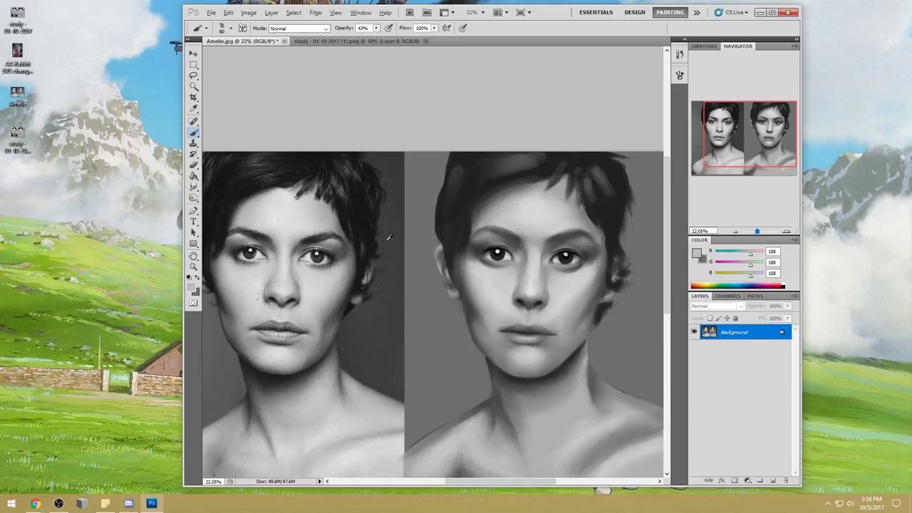
mouse_move(308, 244)
left_mouse_down()
mouse_move(285, 285)
mouse_move(293, 267)
mouse_move(285, 244)
mouse_move(304, 243)
mouse_move(296, 262)
mouse_move(286, 255)
mouse_move(300, 253)
left_mouse_up()
left_click(563, 255, "alt")
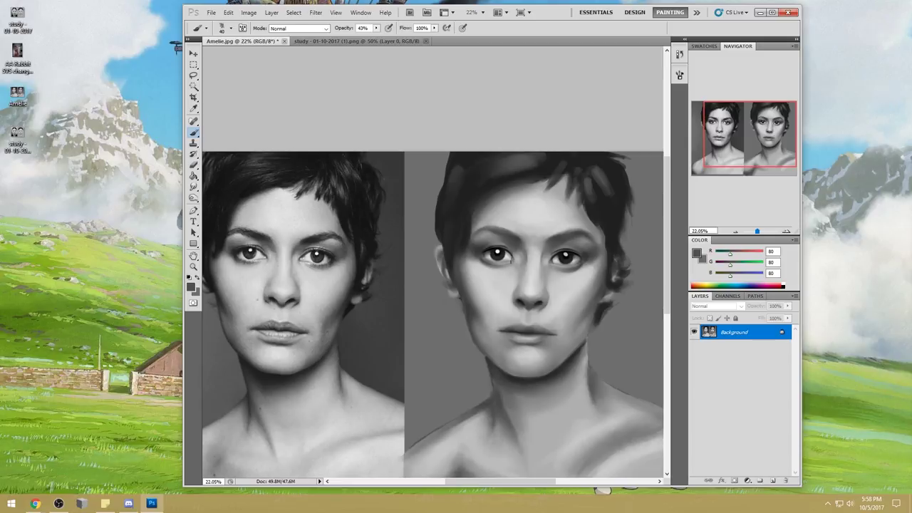
- Soften the skin below the outer corner of the painted right-hand eye with sampled light greys and a 45 px brush
left_click(582, 275, "alt")
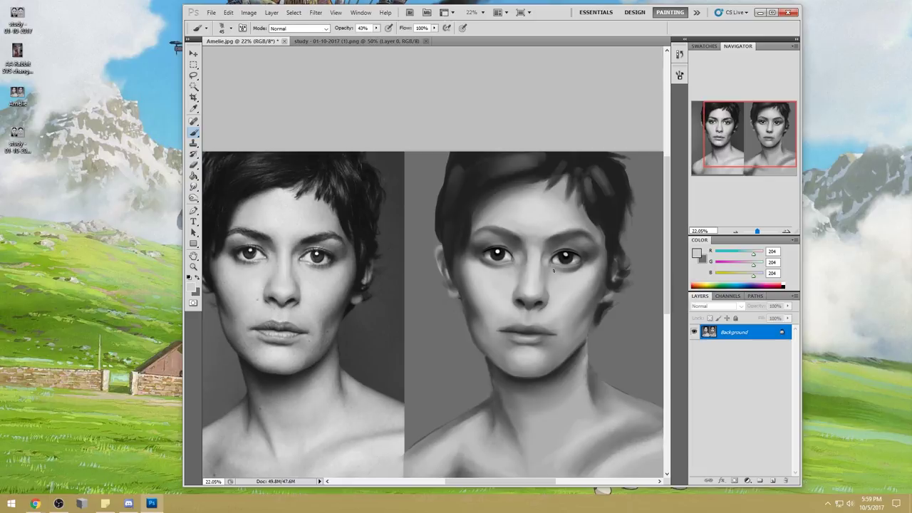
left_click(591, 271, "alt")
left_click(591, 271, "alt")
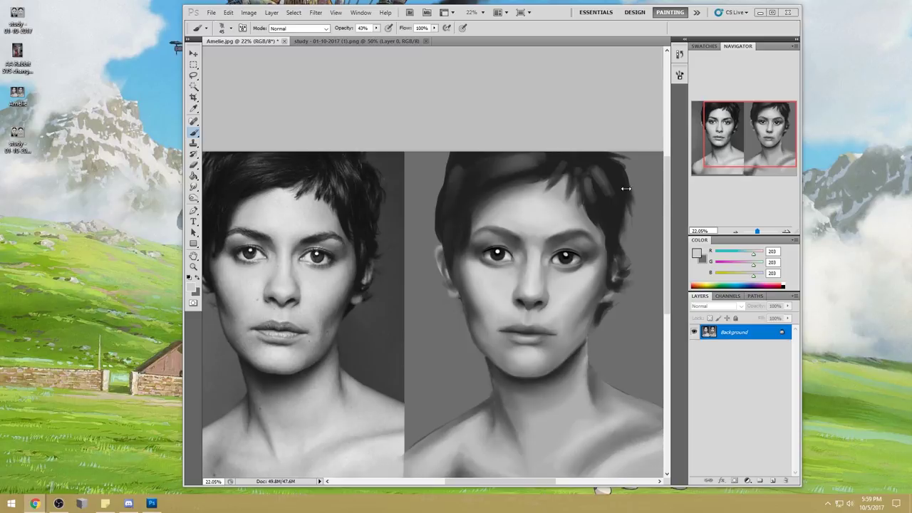
left_click(591, 269, "alt")
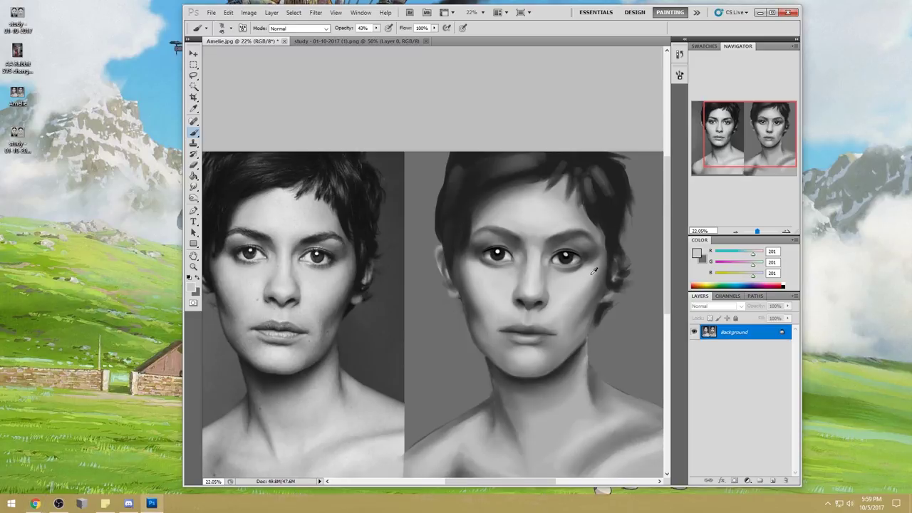
left_click(592, 269, "alt")
mouse_move(592, 264)
left_mouse_down()
mouse_move(611, 228)
mouse_move(601, 280)
mouse_move(607, 264)
left_mouse_up()
- Refine the painted eyes with greys sampled from the iris, pupil, lower lid and eye white, reducing the brush to 35 px
left_click(568, 255, "alt")
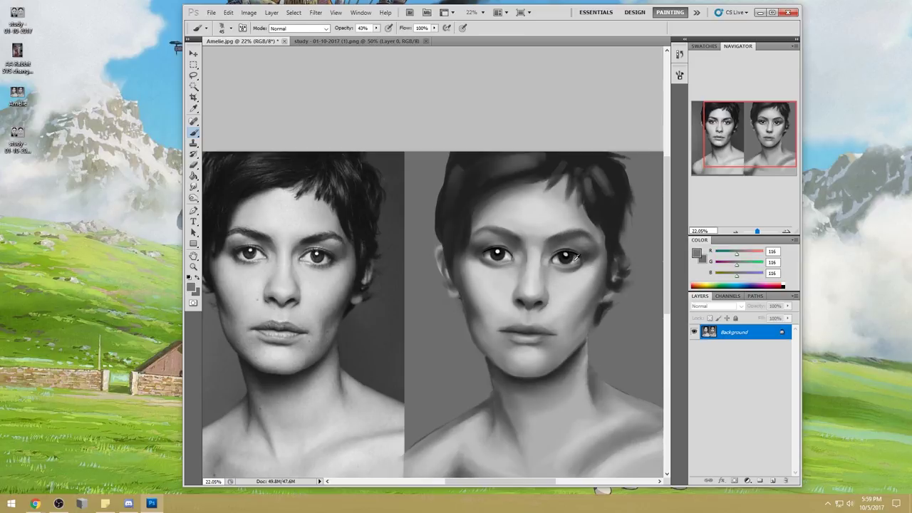
left_click(571, 254, "alt")
left_click(570, 255, "alt")
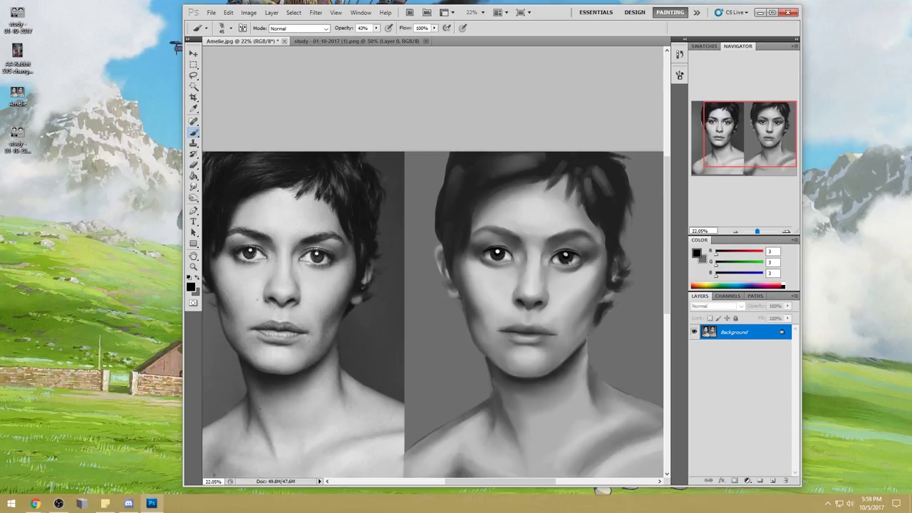
left_click(580, 263, "alt")
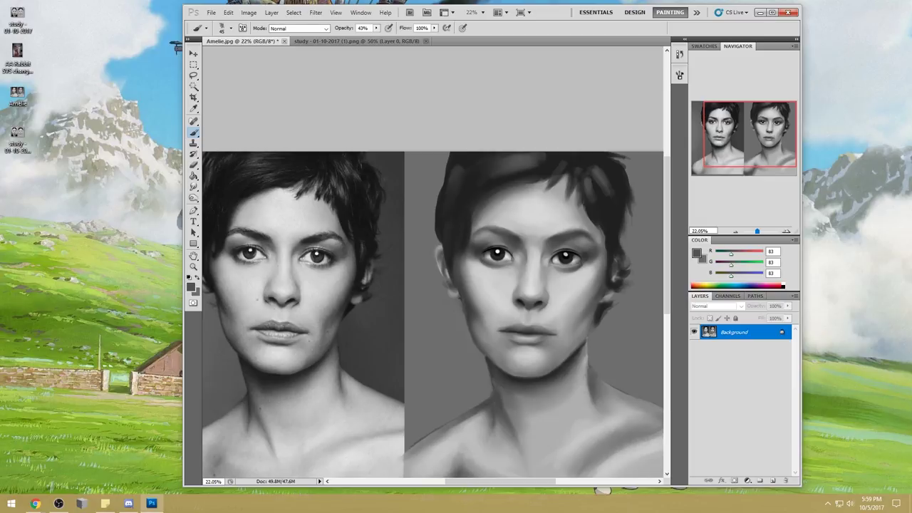
left_click(510, 256, "alt")
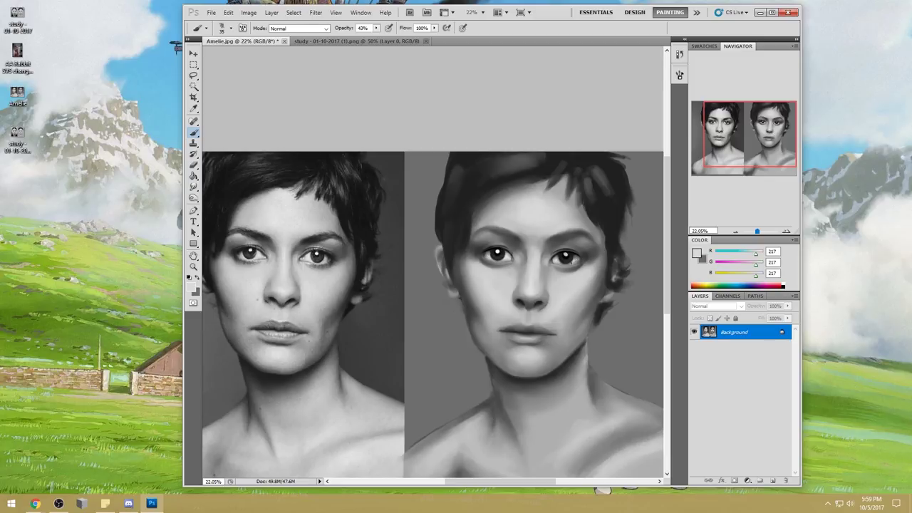
- Switch to a hard round brush and enlarge it to 125 px over the painted right-hand eye
right_click(467, 259)
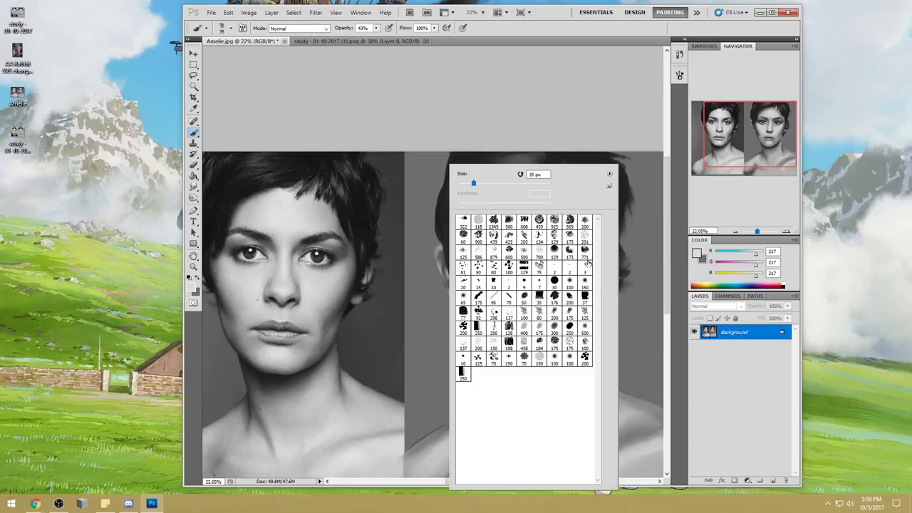
left_click(525, 282)
left_click(485, 73)
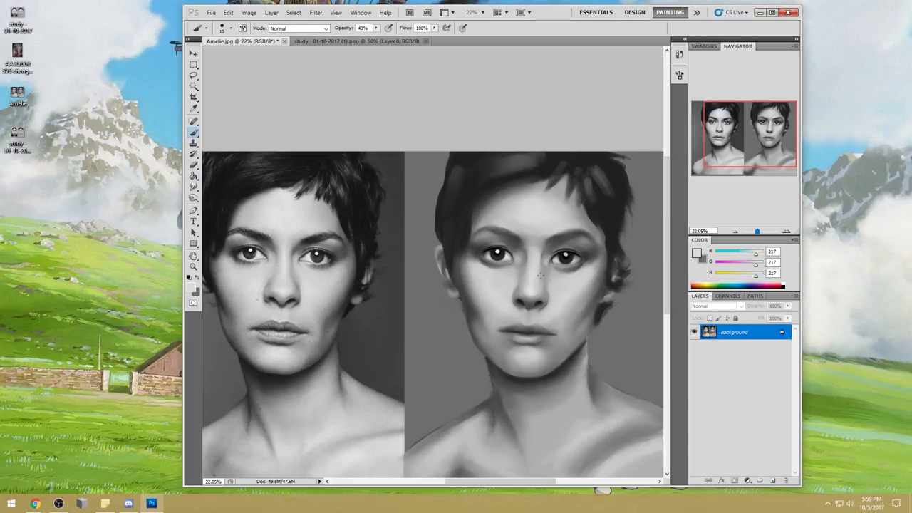
key("]")
key("]")
key("]")
key("]")
key("]")
key("]")
key("]")
key("]")
key("]")
left_click(566, 257)
- Nudge the painted right-hand eye with the Liquify filter at brush size 166 and apply the warp
left_click(316, 12)
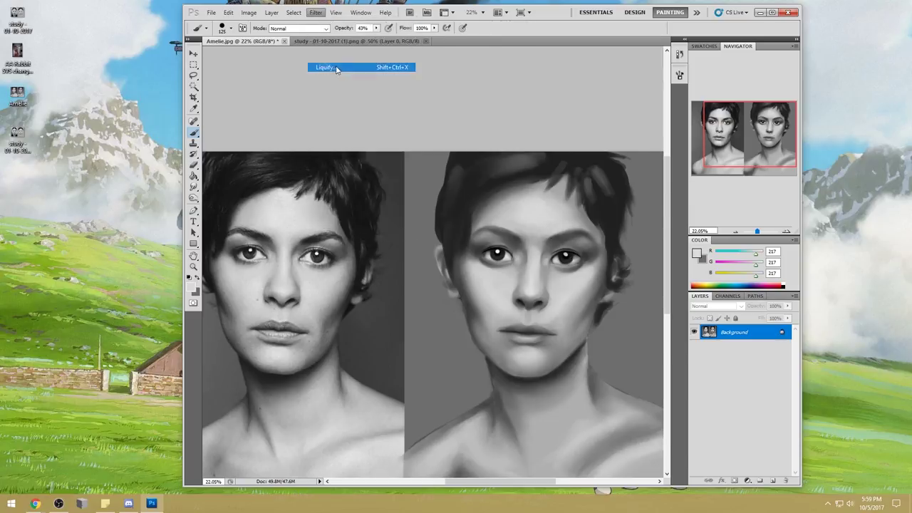
left_click(335, 67)
left_click(866, 79)
left_click(823, 91)
left_click(577, 151)
left_click_drag(589, 150, 591, 151)
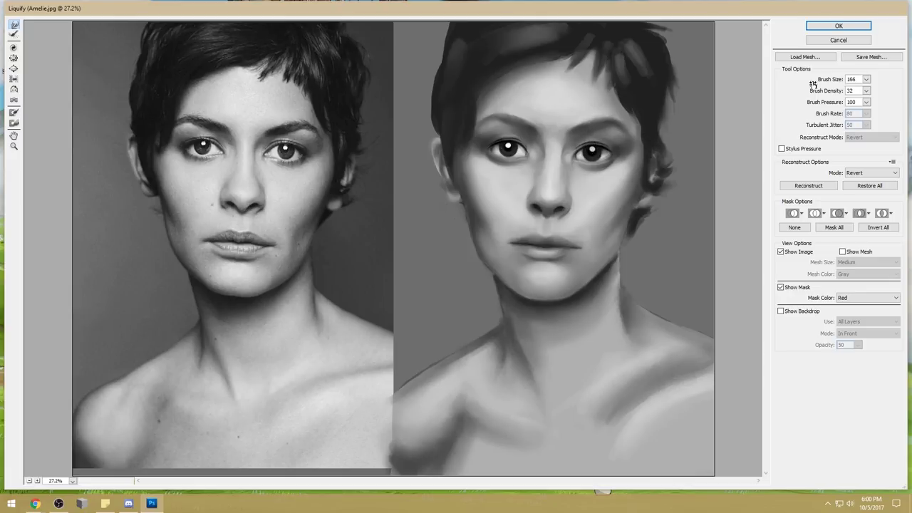
left_click(839, 27)
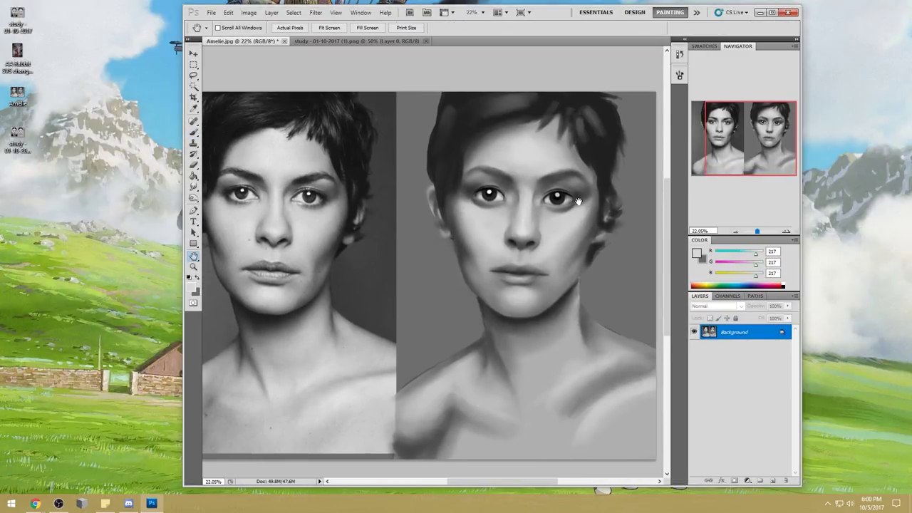
- Select the 80 px textured brush, sample light grey 207 from the painted forehead and shrink the brush to 15 px for eyelid detail
key("b")
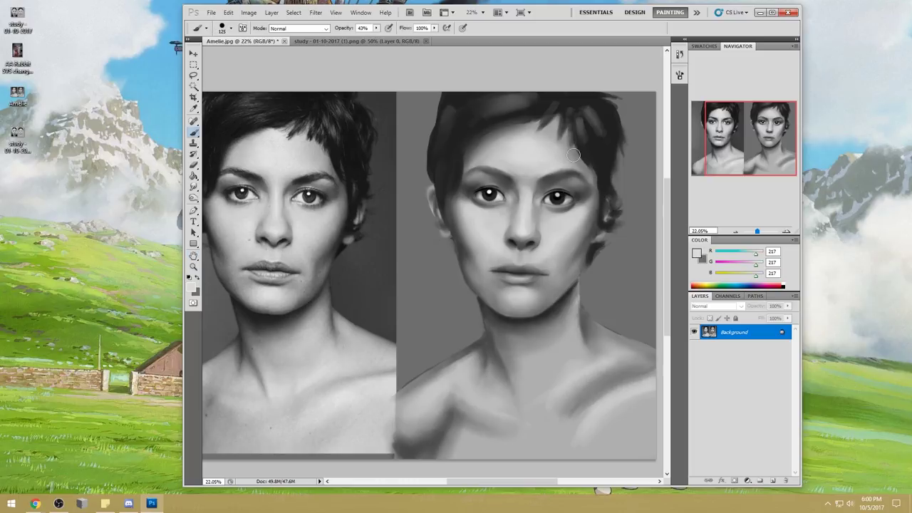
left_click(568, 215, "alt")
key("z")
mouse_move(444, 125)
left_mouse_down()
mouse_move(499, 185)
mouse_move(594, 258)
left_mouse_up()
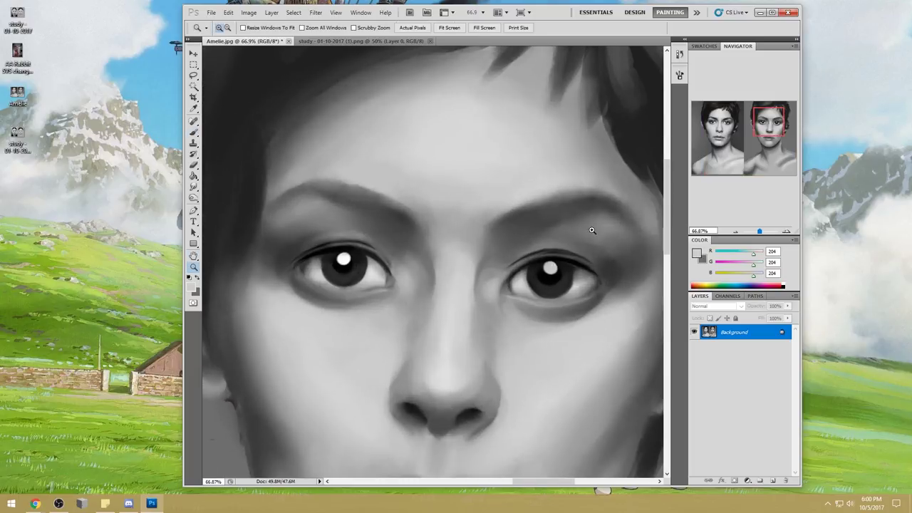
key("b")
right_click(564, 176)
left_click(654, 303)
left_click(522, 163, "alt")
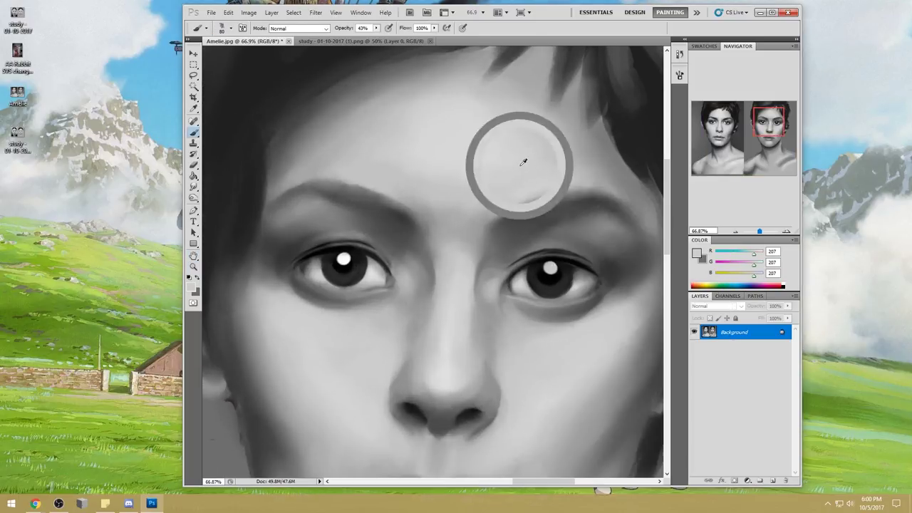
key("bracketleft")
key("bracketleft")
key("bracketleft")
key("bracketleft")
key("bracketleft")
key("bracketleft")
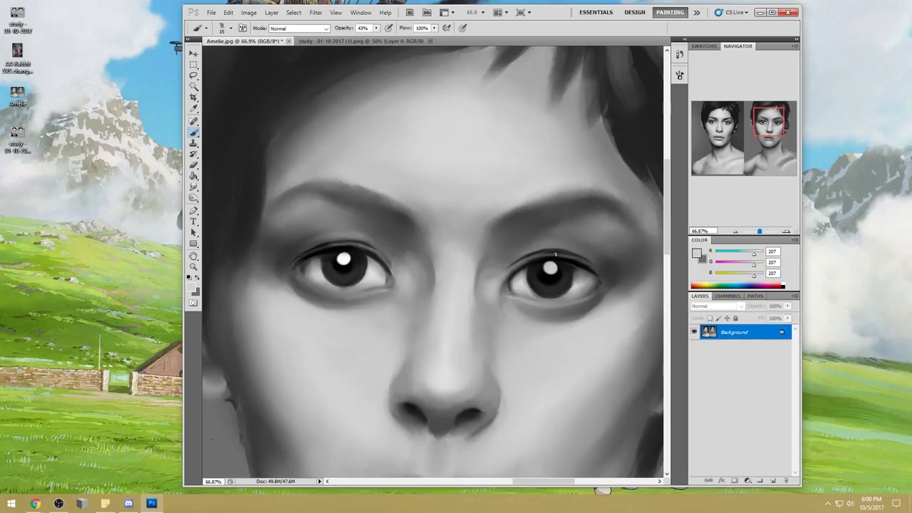
- Paint thin light-grey highlights along both painted upper eyelids, undoing unwanted strokes, and view the whole image
left_click_drag(507, 270, 563, 255)
left_click_drag(365, 248, 303, 253)
key("ctrl+z")
mouse_move(370, 249)
left_mouse_down()
mouse_move(329, 245)
mouse_move(364, 246)
left_mouse_up()
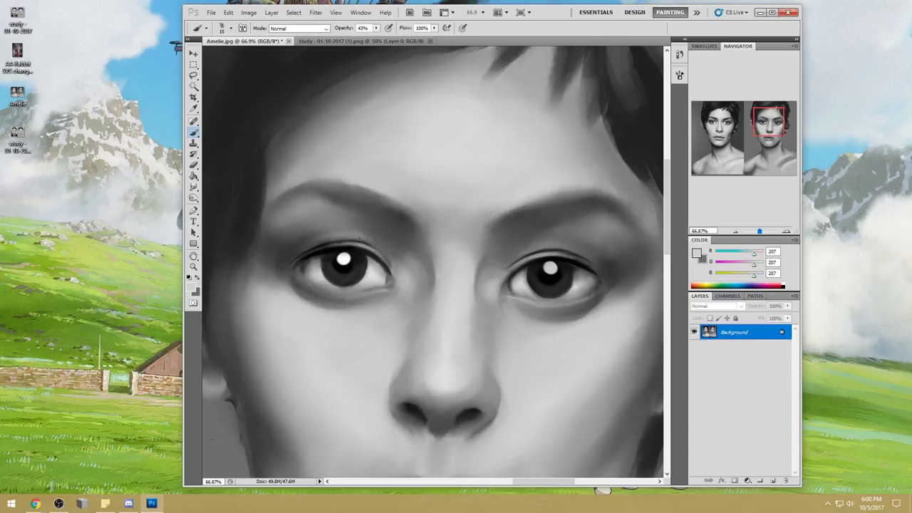
mouse_move(366, 247)
left_mouse_down()
mouse_move(317, 251)
mouse_move(368, 248)
left_mouse_up()
key("ctrl+z")
key("ctrl+z")
key("ctrl+z")
key("ctrl+0")
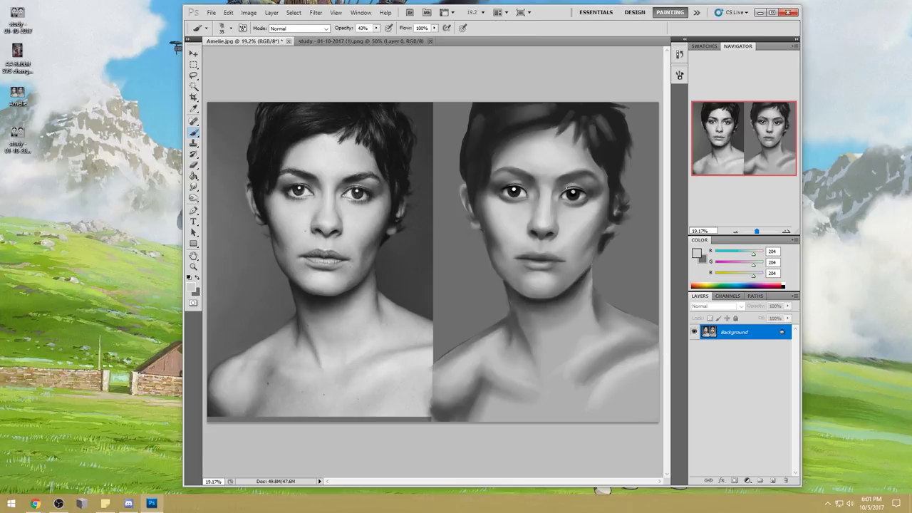
- Select the 100 px soft round brush, sample dark grey from the painted hair and lower the opacity to 12%
key("ctrl+space")
left_click_drag(485, 155, 604, 242)
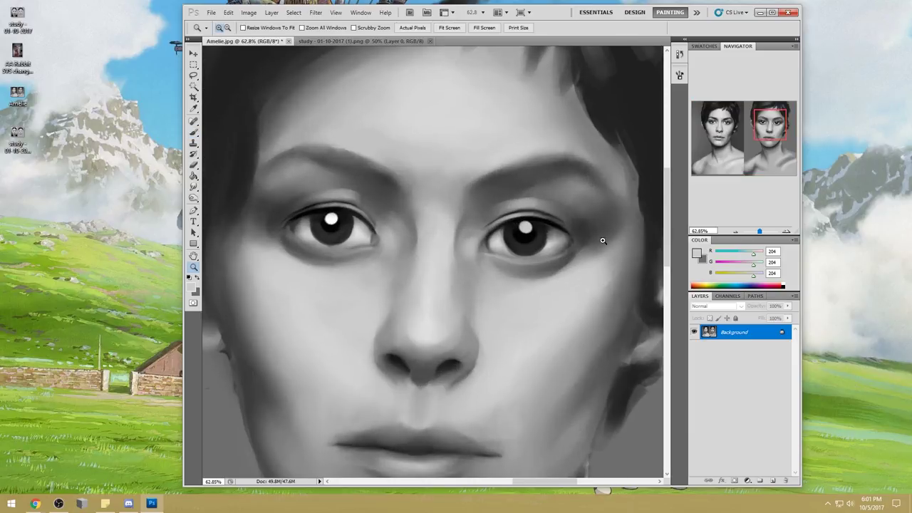
right_click(549, 185)
left_click(609, 94)
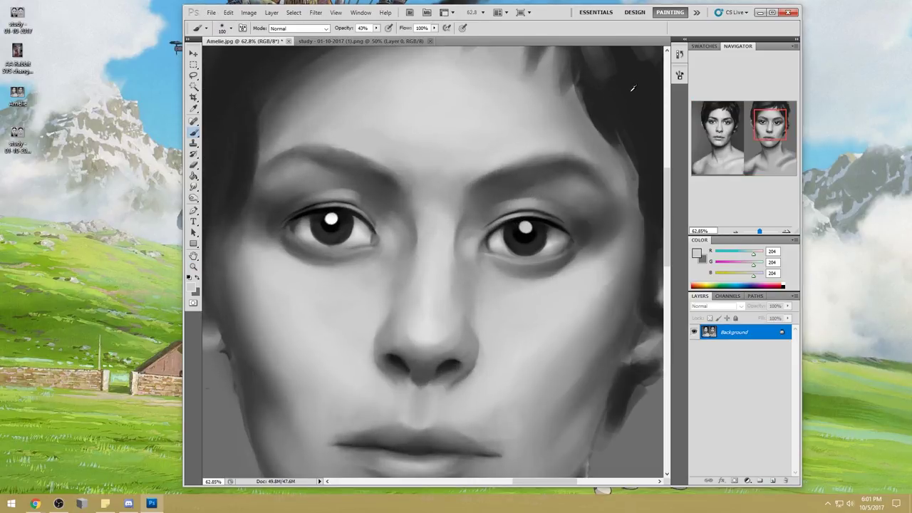
left_click(633, 94, "alt")
left_click_drag(377, 27, 362, 38)
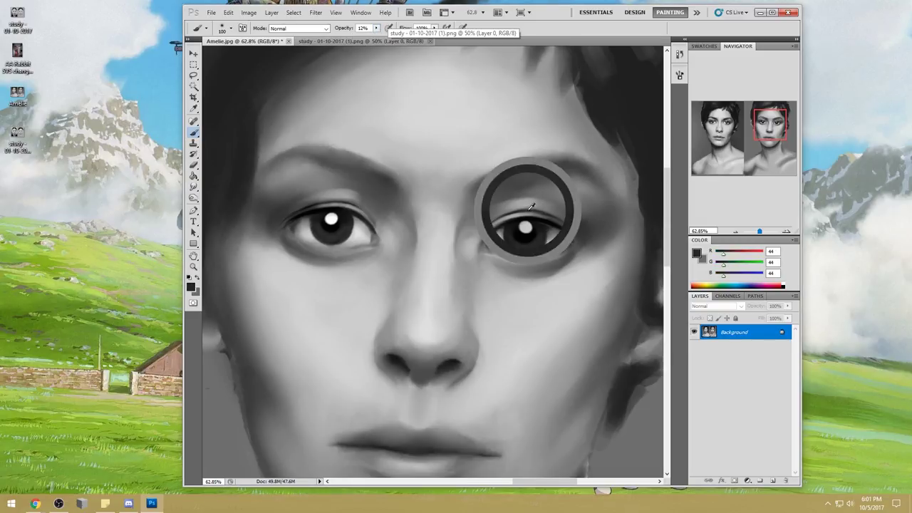
- Widen the program window on both sides and magnify the painted right-hand eye to 100%
key("z")
left_click_drag(265, 147, 618, 311)
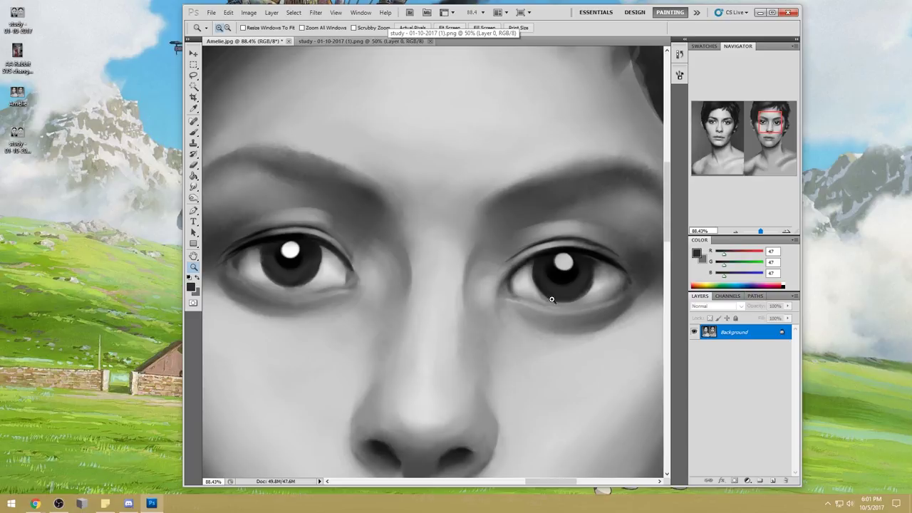
left_click_drag(184, 317, 27, 318)
left_click_drag(801, 208, 895, 209)
left_click(409, 238)
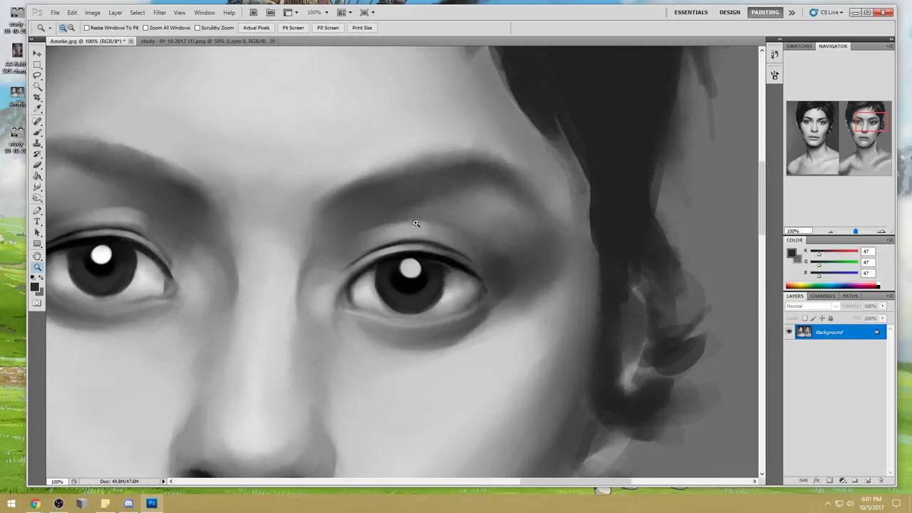
- Switch to the Smudge tool at 10% strength and reduce its tip size for the area around the painted right-hand eye
key("alt")
key("alt")
left_click(37, 187)
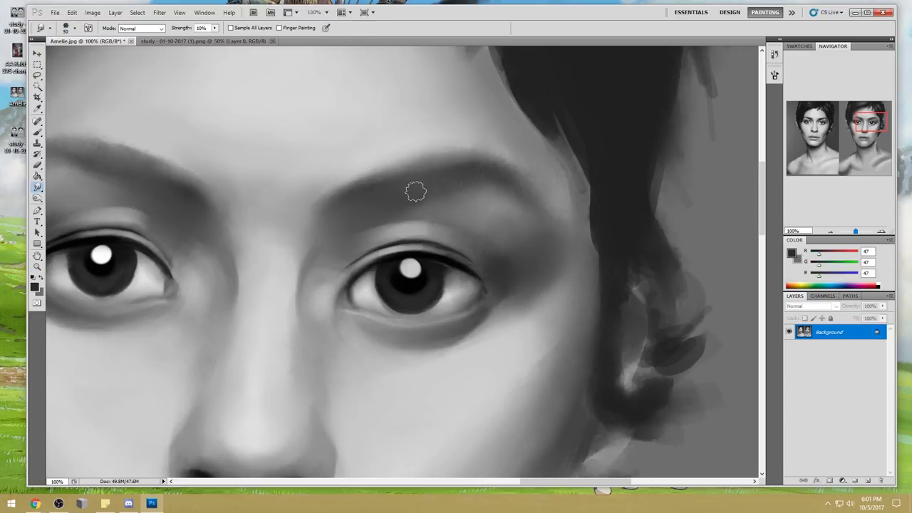
key("bracketleft")
key("bracketleft")
key("bracketleft")
- Return to the Brush, sample near-black from the painted right-hand iris and reduce the brush to 60 px
key("b")
left_click(428, 275, "alt")
key("bracketleft")
key("bracketleft")
key("bracketleft")
key("bracketleft")
key("bracketleft")
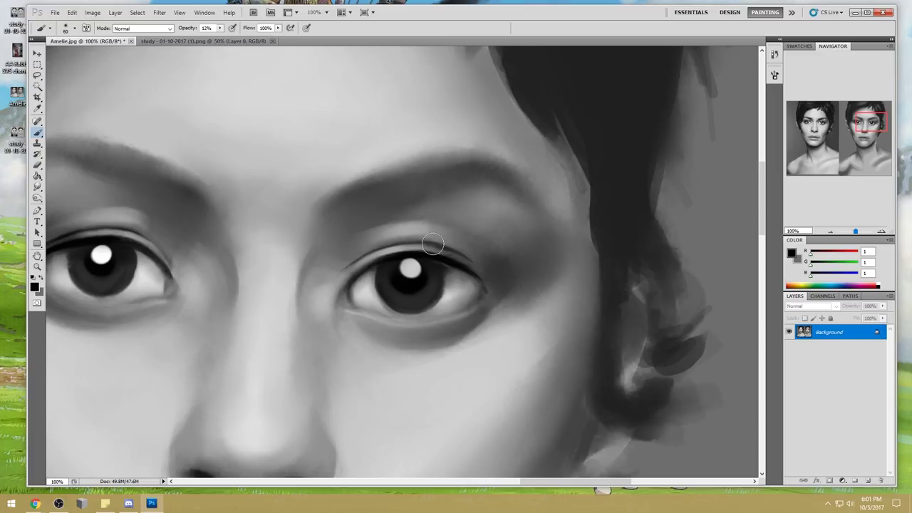
- Raise the brush opacity to 13% and enlarge the brush to 100 px for shading the right-hand eye
key("bracketleft")
key("bracketleft")
key("bracketright")
key("bracketright")
key("bracketright")
key("bracketright")
left_click(221, 28)
left_click_drag(221, 36, 223, 37)
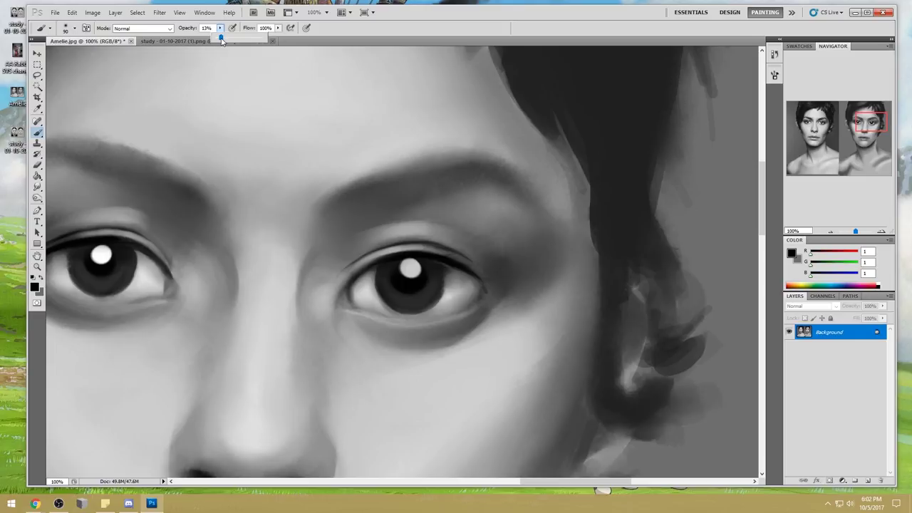
key("bracketright")
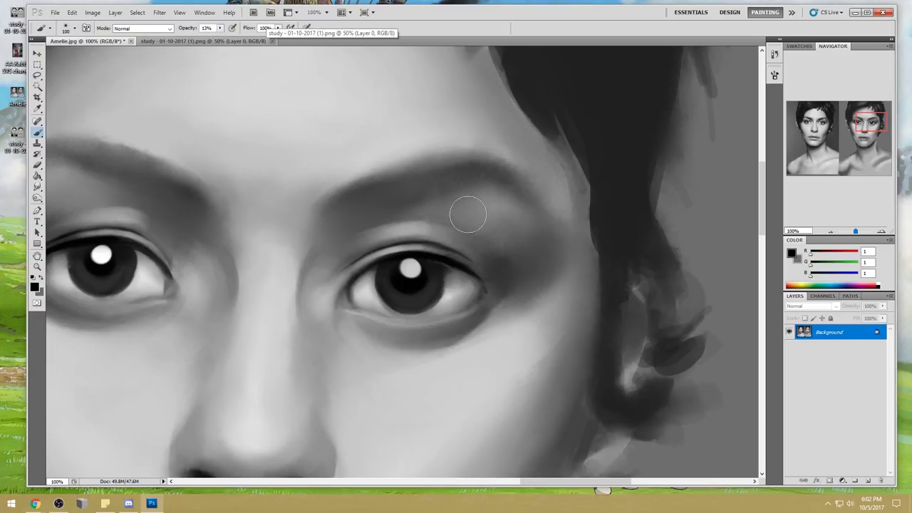
- Sample dark grey from the painted right-hand eyelid crease, raise the opacity to 53% and shrink the brush to 40 px
left_click(439, 242, "alt")
left_click(220, 29)
left_click_drag(219, 37, 240, 36)
key("bracketleft")
key("bracketleft")
key("bracketleft")
key("bracketleft")
key("bracketleft")
key("bracketleft")
key("bracketleft")
key("bracketleft")
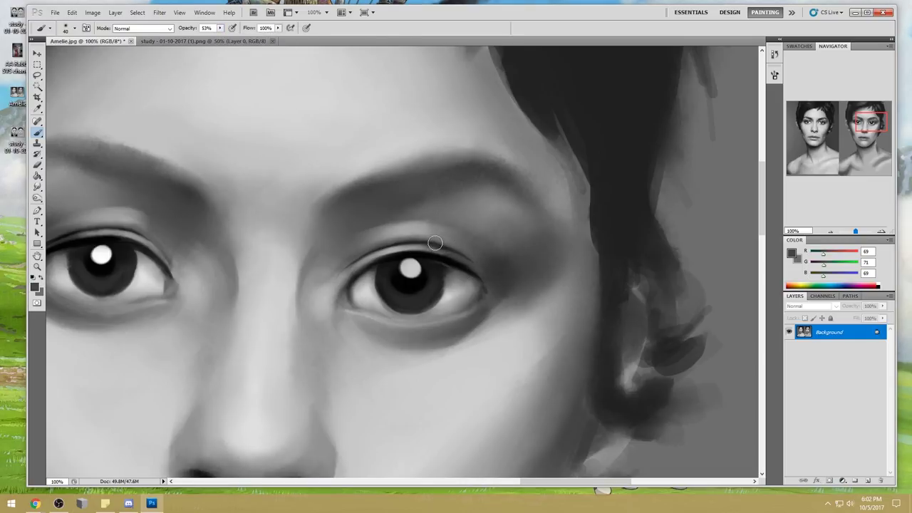
- Darken the crease of the painted right-hand upper eyelid with sampled dark tones and a 45 px brush
left_click(429, 242, "alt")
key("bracketright")
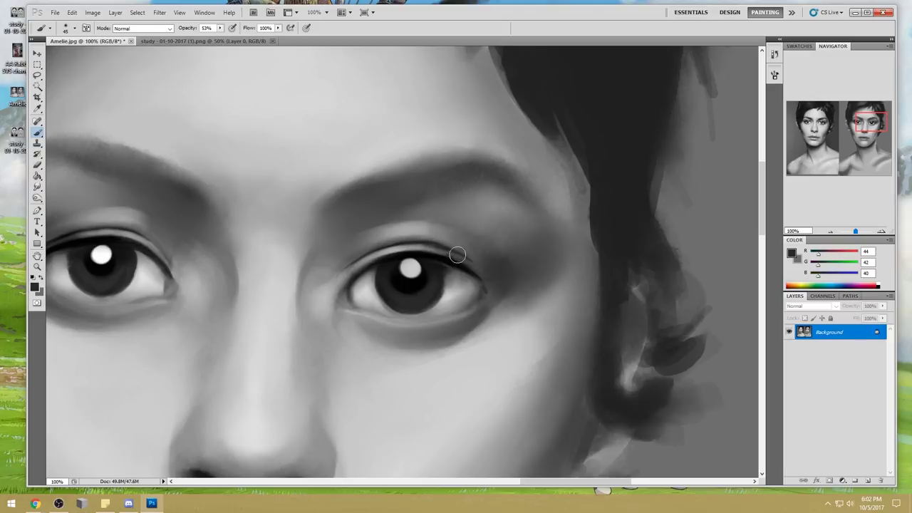
left_click(428, 240, "alt")
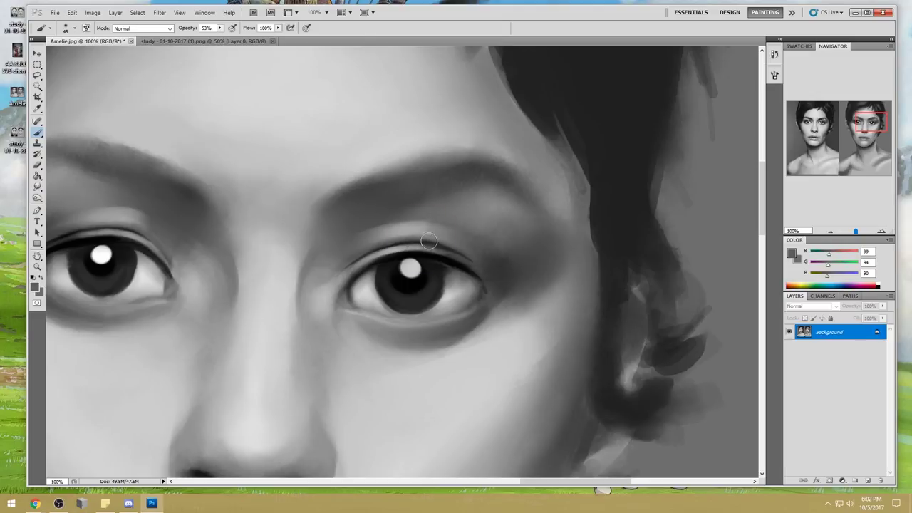
left_click(435, 242, "alt")
- Remove all colour from the image by setting the saturation to its minimum with Hue/Saturation
key("ctrl+u")
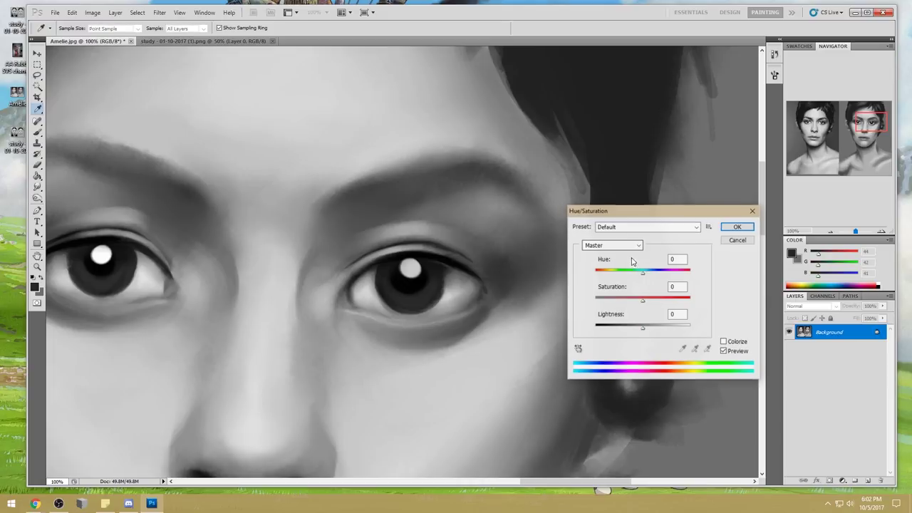
left_click_drag(644, 304, 568, 303)
left_click(739, 226)
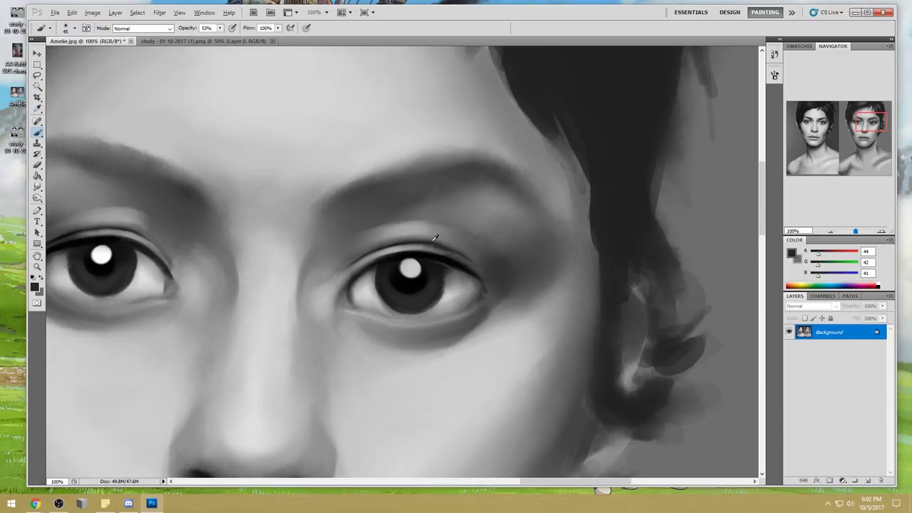
- Stroke along the right-hand eyelid crease toward the inner corner with a 100 px brush, sampling greys 89 and 42
key("bracketright")
key("bracketright")
key("bracketright")
key("bracketright")
key("bracketright")
key("bracketright")
left_click(418, 237, "alt")
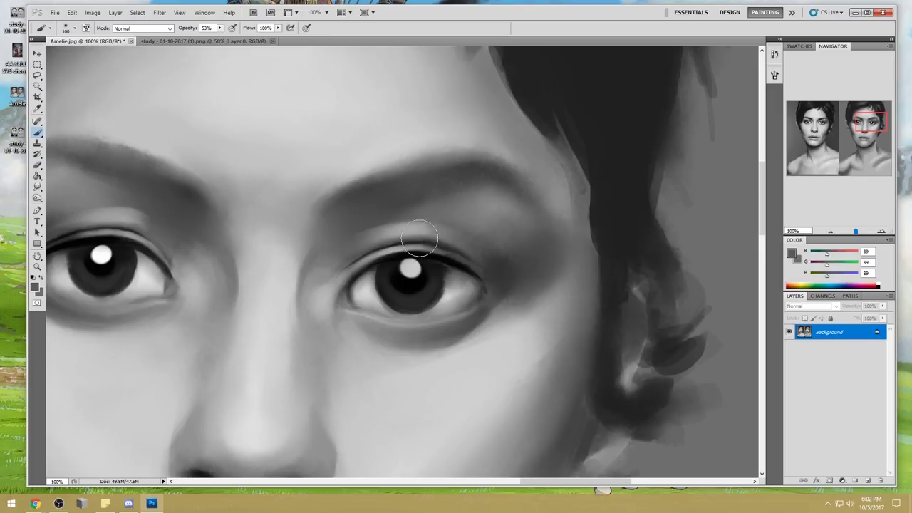
left_click(414, 241, "alt")
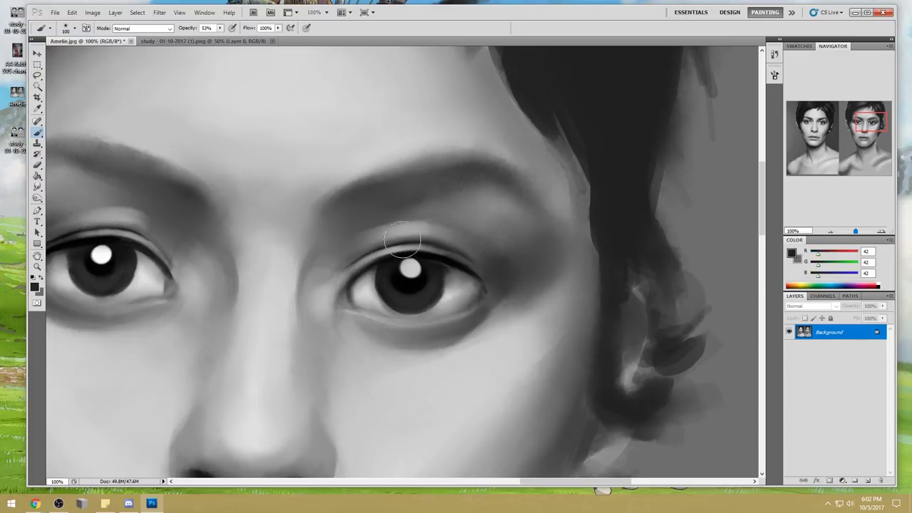
left_click_drag(401, 247, 360, 265)
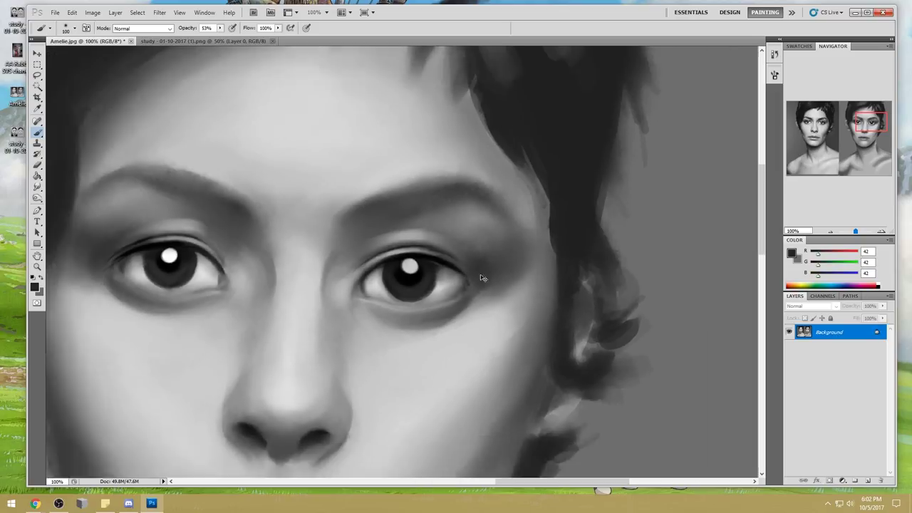
- Bring the reference and painted faces into view together at 33.33% and enlarge the brush to 250 px
key("ctrl+minus")
key("ctrl+minus")
left_click_drag(485, 253, 660, 171)
key("bracketright")
key("bracketright")
key("bracketright")
key("bracketright")
key("bracketright")
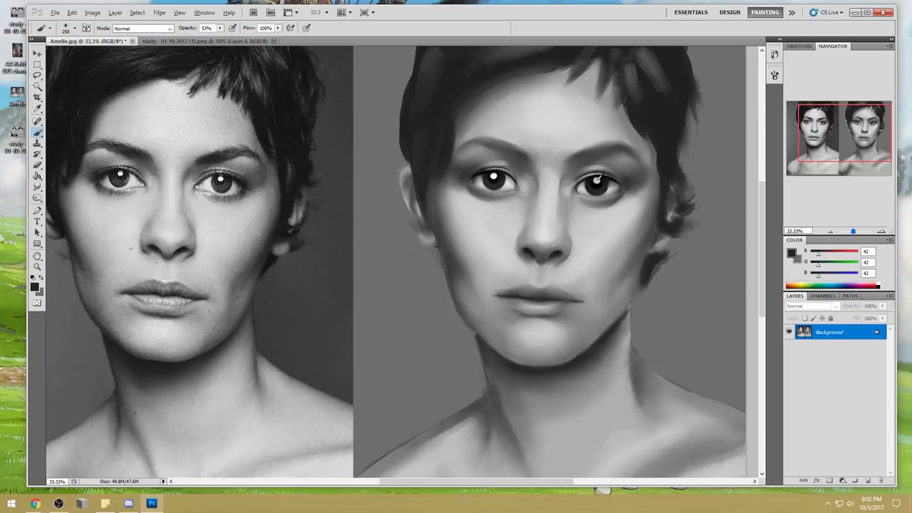
- Set the brush to Lighten mode and sample greys from the painted hair edge and around the right-hand eye and brow
left_click(451, 133, "alt")
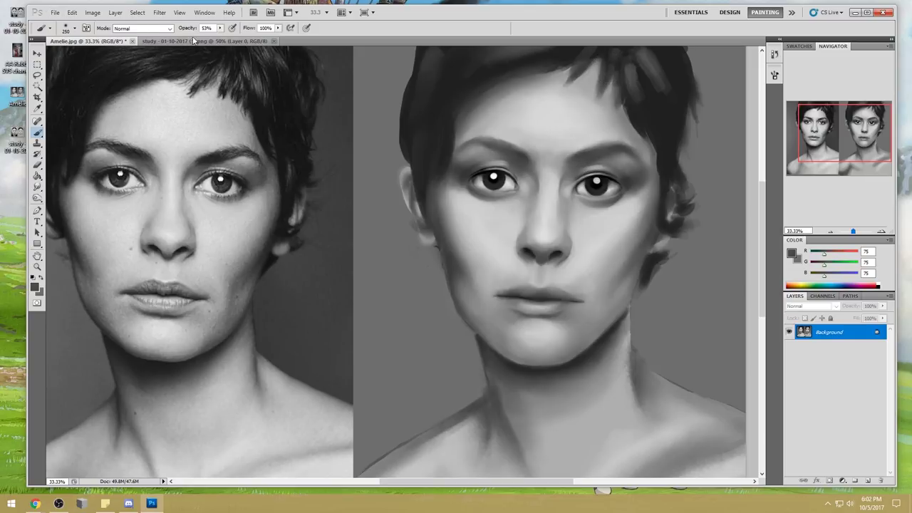
left_click(143, 28)
left_click(142, 121)
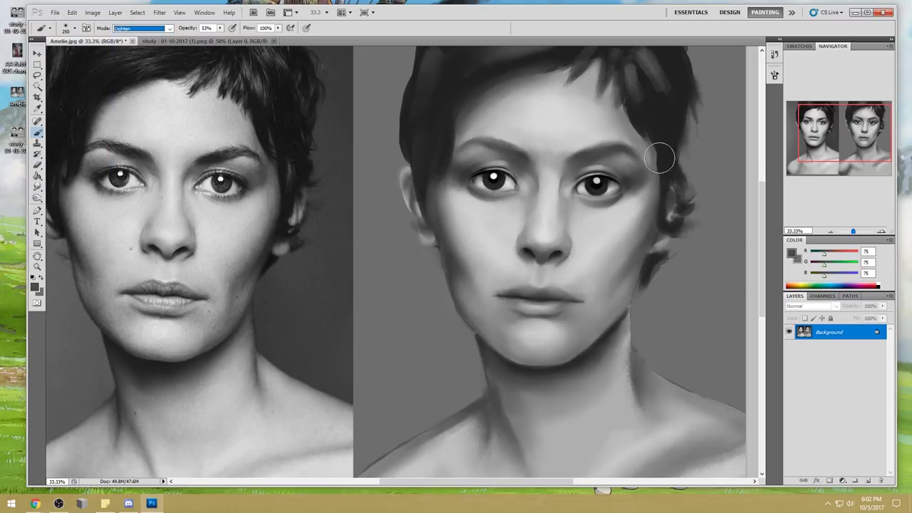
left_click(577, 178, "alt")
left_click(611, 159, "alt")
- Return the brush to Normal mode at 83% opacity, sample dark grey 75 from the right-hand eyebrow and reduce the brush to 100 px
left_click(163, 28)
left_click(153, 36)
left_click_drag(219, 29, 236, 39)
left_click(587, 158, "alt")
key("bracketleft")
key("bracketleft")
key("bracketleft")
key("bracketright")
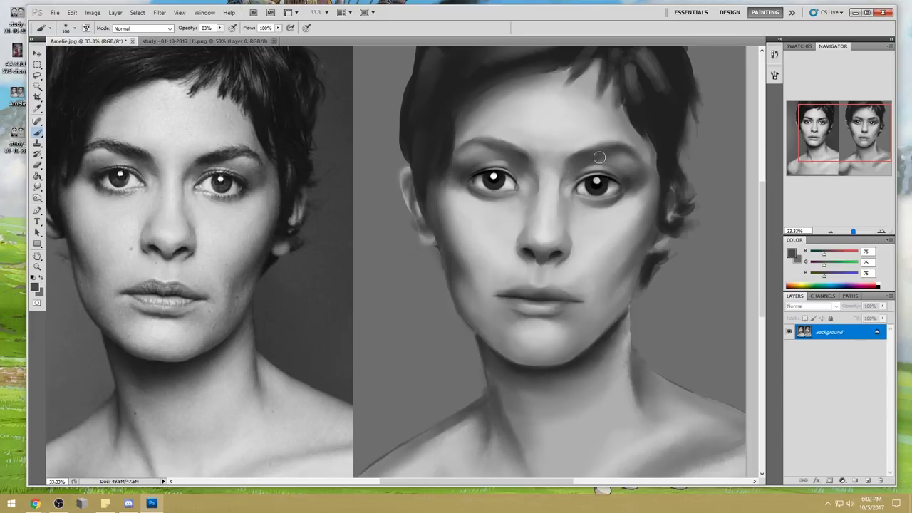
- Enlarge the brush to 250 px, set the opacity to 64% and sample grey 138 from the painted right-hand upper eyelid
key("bracketright")
key("bracketright")
key("bracketright")
key("bracketright")
left_click(220, 27)
left_click_drag(221, 37, 211, 37)
left_click(591, 168, "alt")
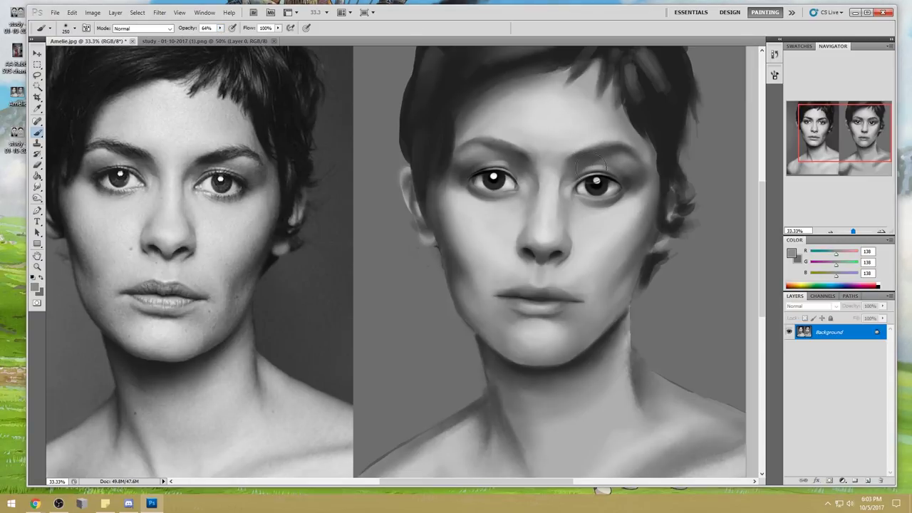
- Blend the shading around the painted right-hand eye, sampling dark grey 75 and near-black 11
left_click(591, 169, "alt")
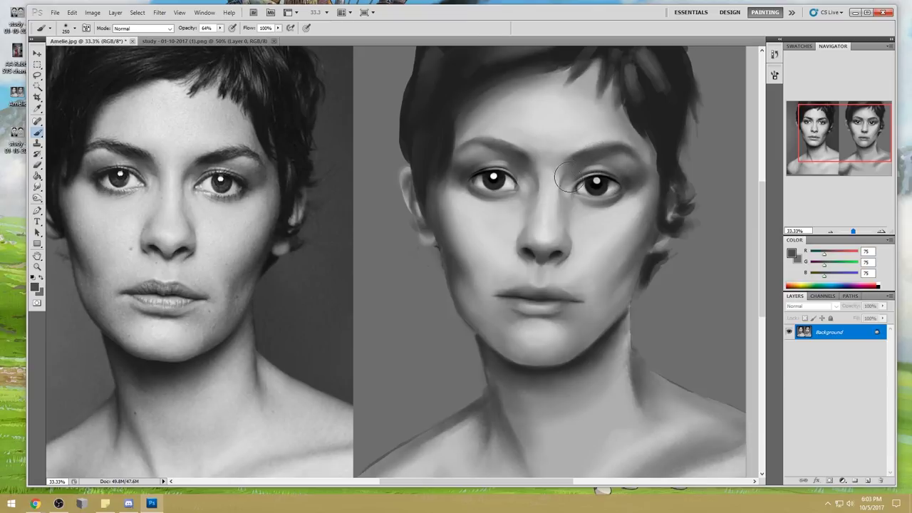
left_click(583, 168, "alt")
left_click(589, 164, "alt")
left_click(599, 179, "alt")
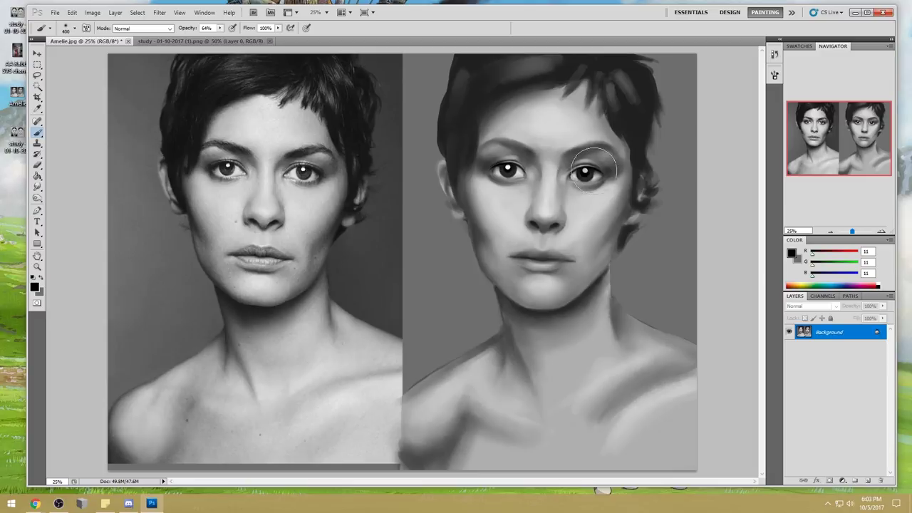
- Vary the brush size repeatedly while refining the painted right-hand eye in the full portrait view
key("bracketright")
key("bracketright")
key("bracketleft")
key("bracketleft")
key("bracketleft")
key("bracketleft")
key("bracketleft")
key("bracketleft")
key("bracketleft")
key("bracketleft")
key("bracketleft")
key("bracketleft")
key("bracketleft")
key("bracketright")
key("bracketright")
key("bracketright")
key("bracketright")
key("bracketright")
key("bracketright")
key("bracketright")
- Sample a light tone from the painted right-hand upper eyelid and shrink the brush to 45 px for detail
left_click(586, 157, "alt")
key("bracketleft")
key("bracketleft")
key("bracketleft")
key("bracketleft")
key("bracketleft")
key("bracketleft")
key("bracketleft")
key("bracketleft")
key("bracketleft")
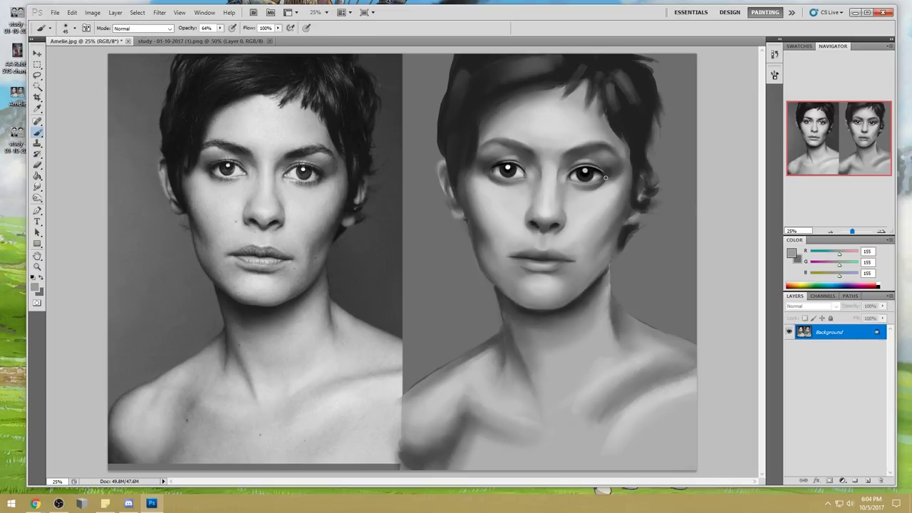
- Sample dark grey 54 from the right-hand upper lash line and enlarge the brush to 600 px
left_click(584, 164, "alt")
left_click(601, 165, "alt")
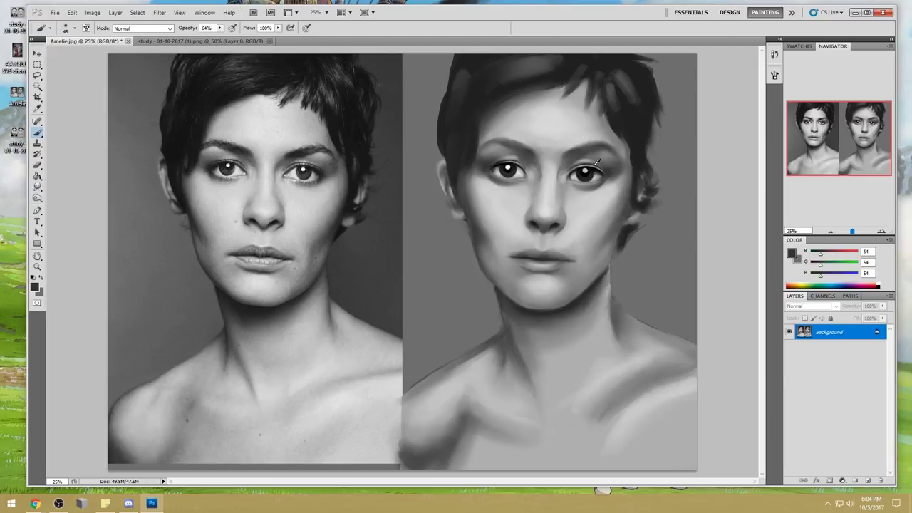
key("bracketright")
key("bracketright")
key("bracketright")
key("bracketright")
key("bracketright")
key("bracketright")
key("bracketright")
key("bracketright")
- Set the brush to 57% opacity in Darken mode and sample dark grey 54 near the right-hand eye's outer corner
left_click(220, 28)
left_click_drag(224, 42, 211, 41)
left_click(221, 28)
left_click_drag(218, 39, 226, 39)
left_click(605, 171, "alt")
left_click(162, 30)
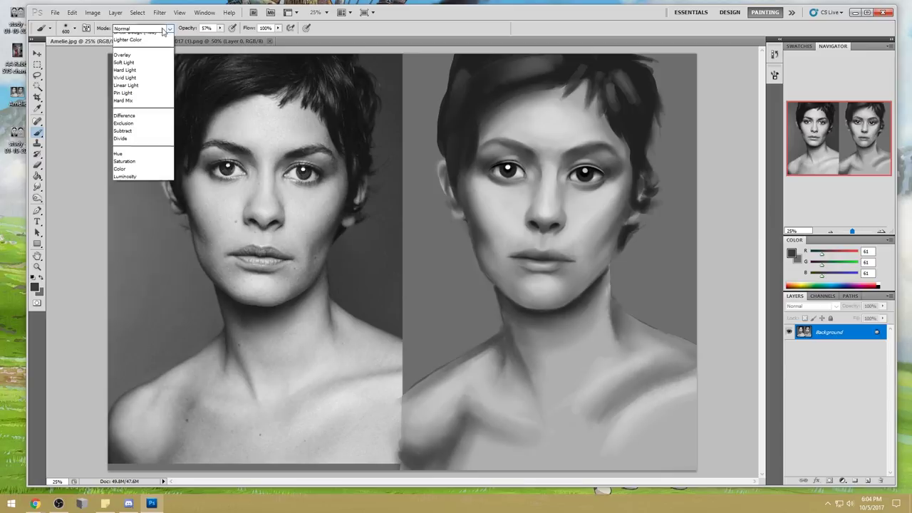
left_click(147, 75)
left_click(603, 172, "alt")
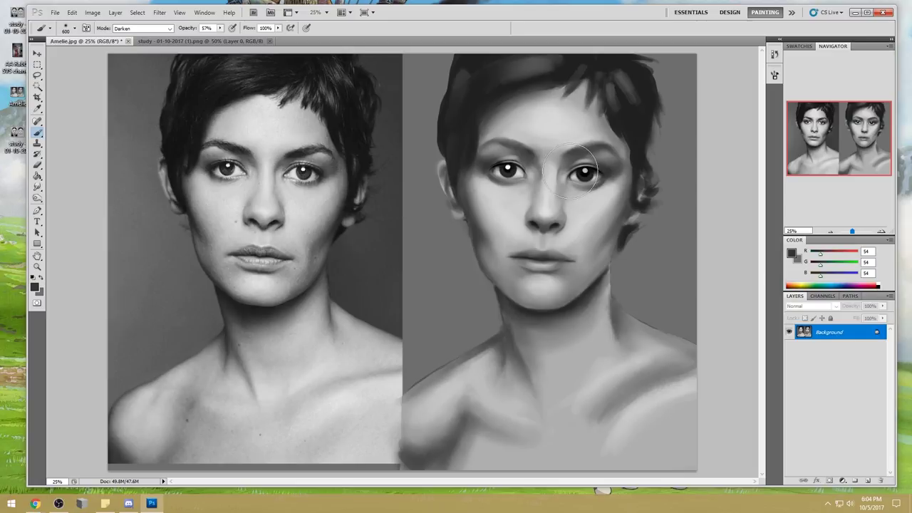
- Sample dark grey 76 and light grey 166 around the right-hand upper eyelid and shrink the brush to 80 px
left_click(576, 166, "alt")
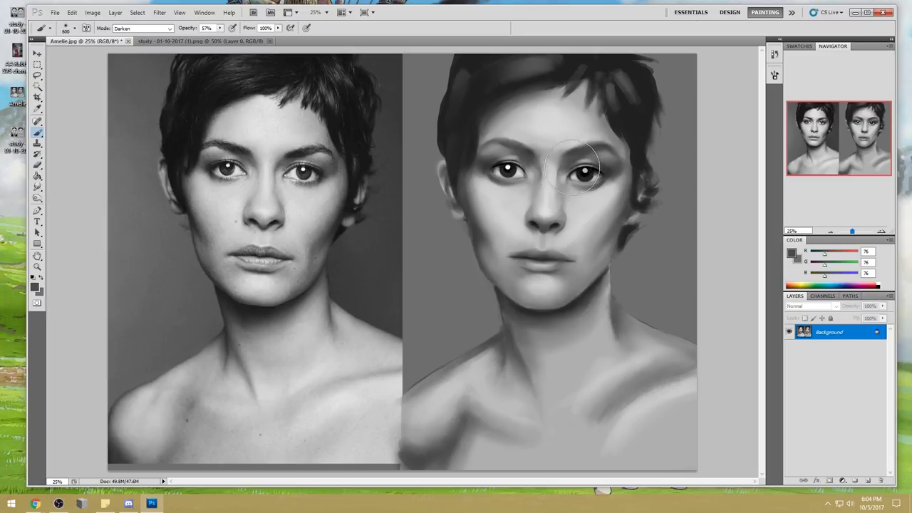
left_click(588, 157, "alt")
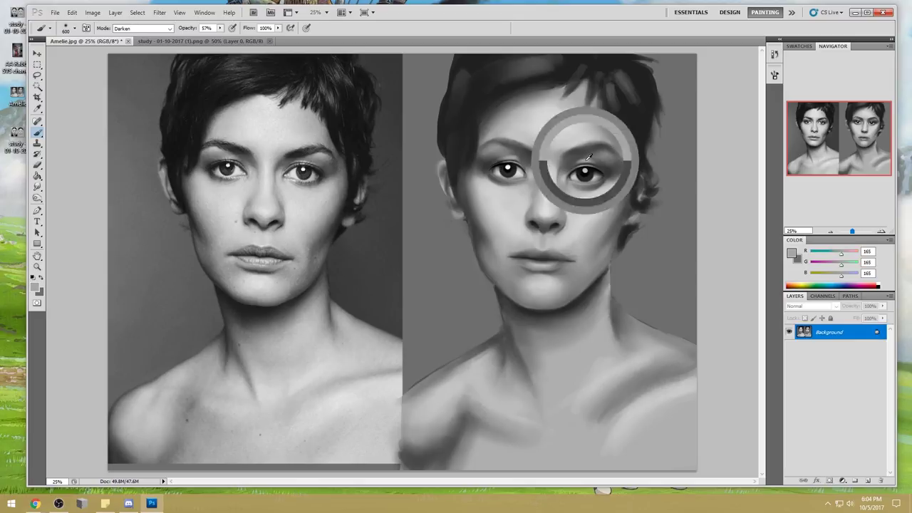
key("bracketleft")
key("bracketleft")
key("bracketleft")
key("bracketleft")
key("bracketleft")
key("bracketleft")
key("bracketleft")
key("bracketleft")
key("bracketleft")
key("bracketleft")
key("bracketleft")
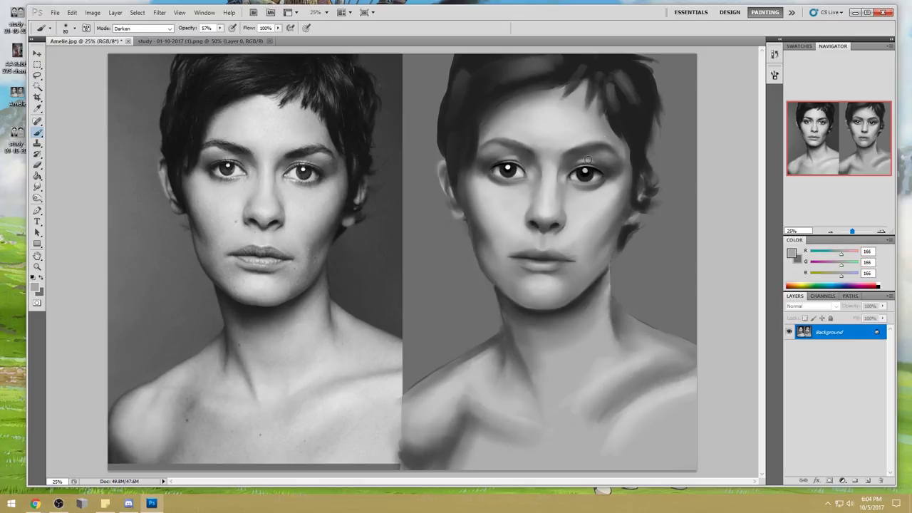
- Enlarge the brush to 150 px and sample dark grey 75 for shading beside the right-hand eye's outer corner
key("bracketright")
key("bracketright")
key("bracketright")
key("bracketright")
left_click(598, 160, "alt")
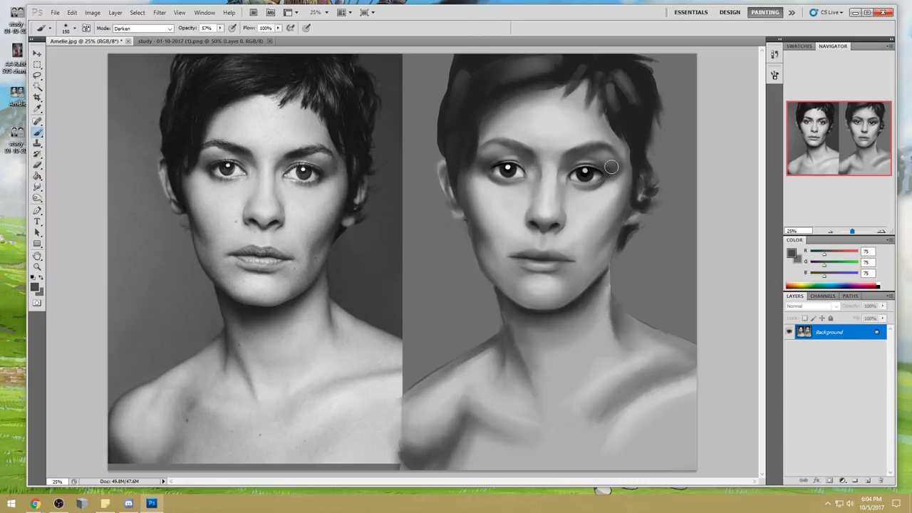
- Sample light grey 158 from the painted brow area and return the 300 px brush to Normal mode
key("ctrl+minus")
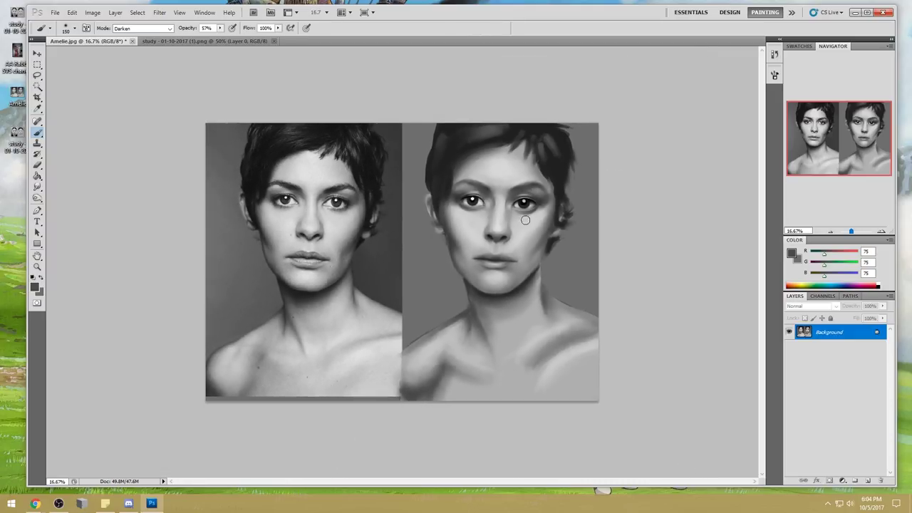
left_click(529, 192, "alt")
left_click(505, 184, "alt")
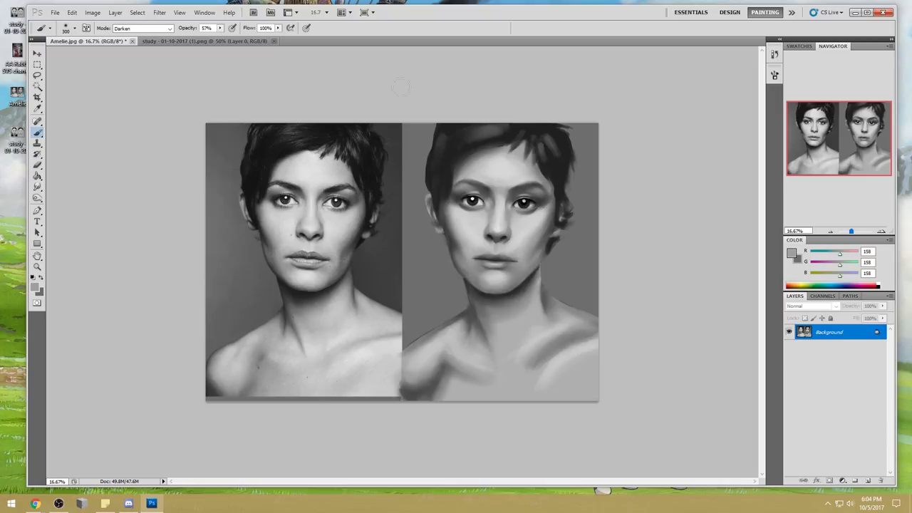
left_click(164, 29)
left_click(136, 38)
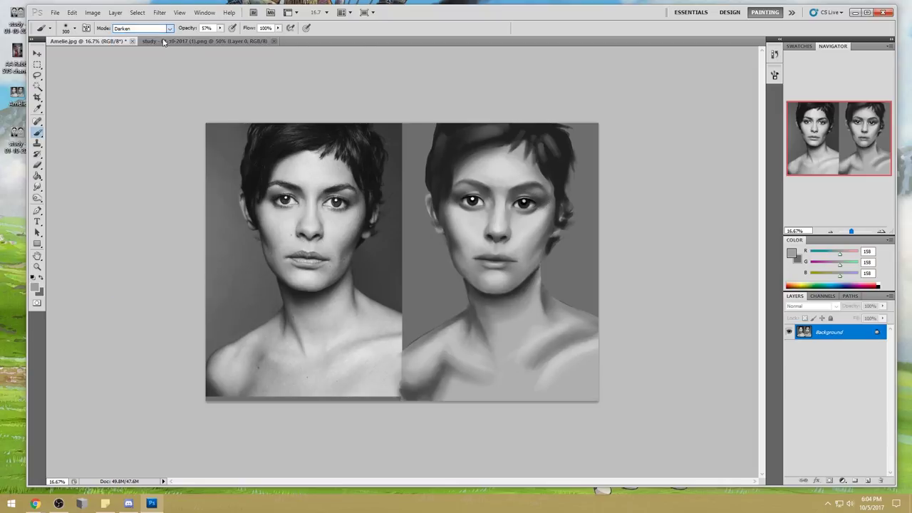
- Reblend the painted right-hand eyelid and surrounding skin, sampling greys 54, 83, 159, 204 and 120
left_click(527, 195, "alt")
left_click(537, 198, "alt")
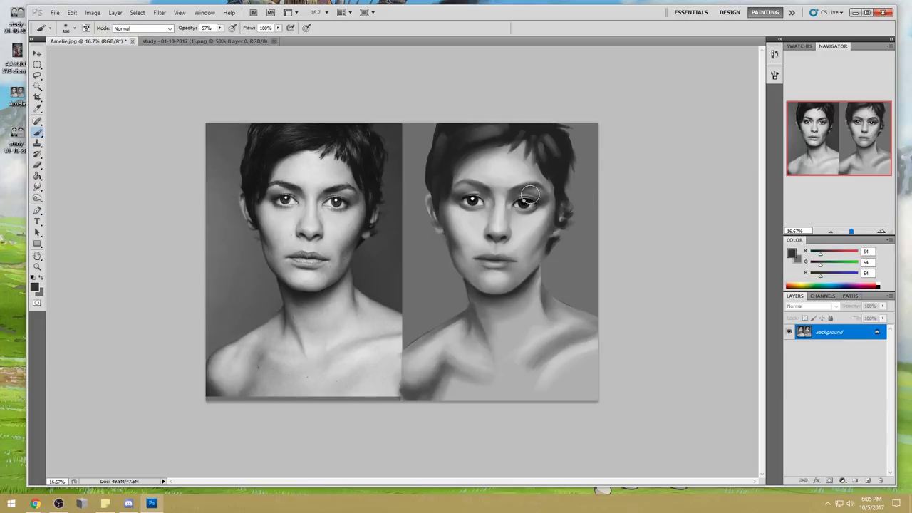
left_click(533, 189, "alt")
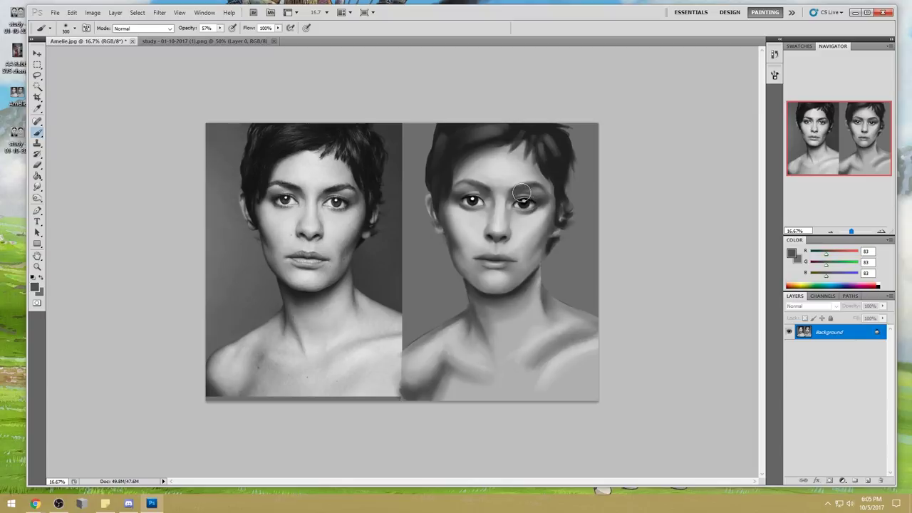
left_click(526, 192, "alt")
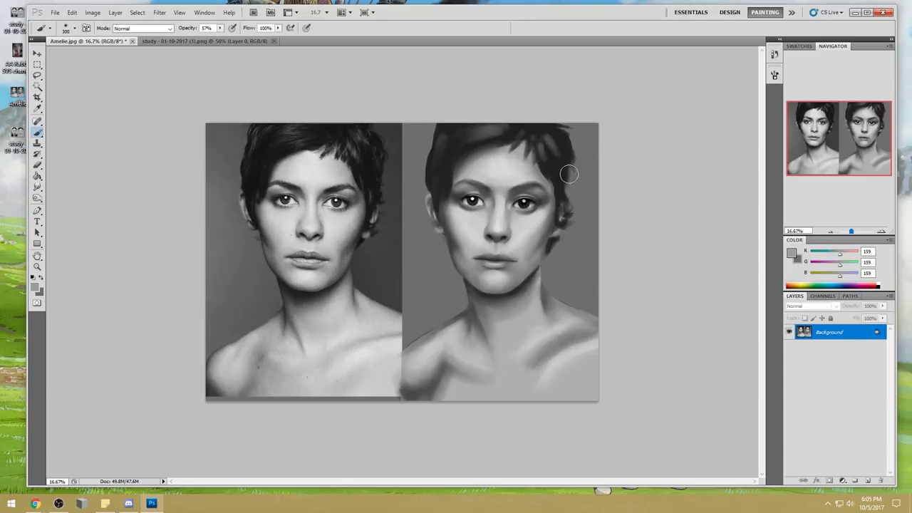
left_click(533, 213, "alt")
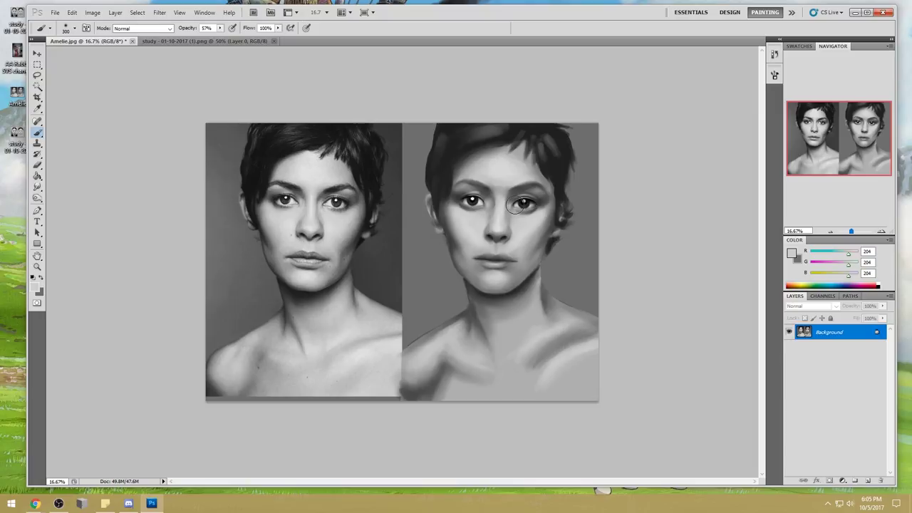
left_click(520, 205, "alt")
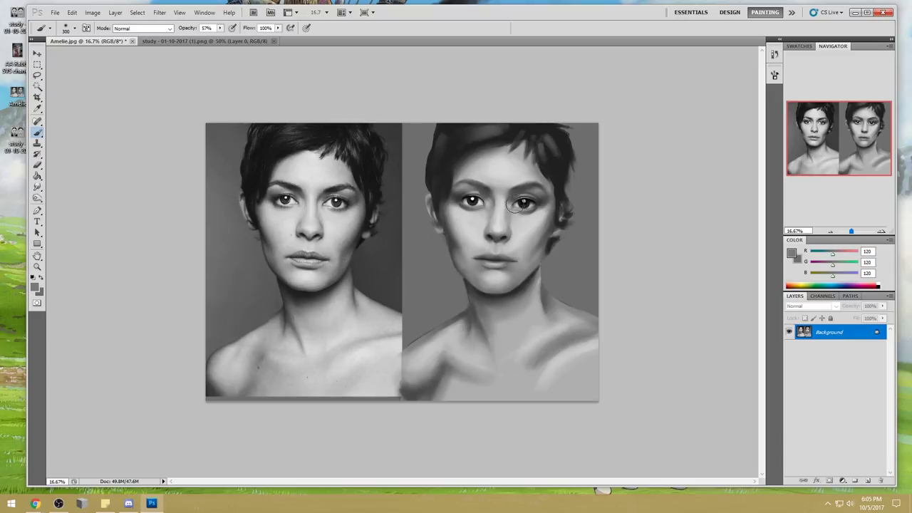
- Sample near-black 12 and light grey 204 around the painted right-hand eye and choose an 80 px brush
left_click(524, 204, "alt")
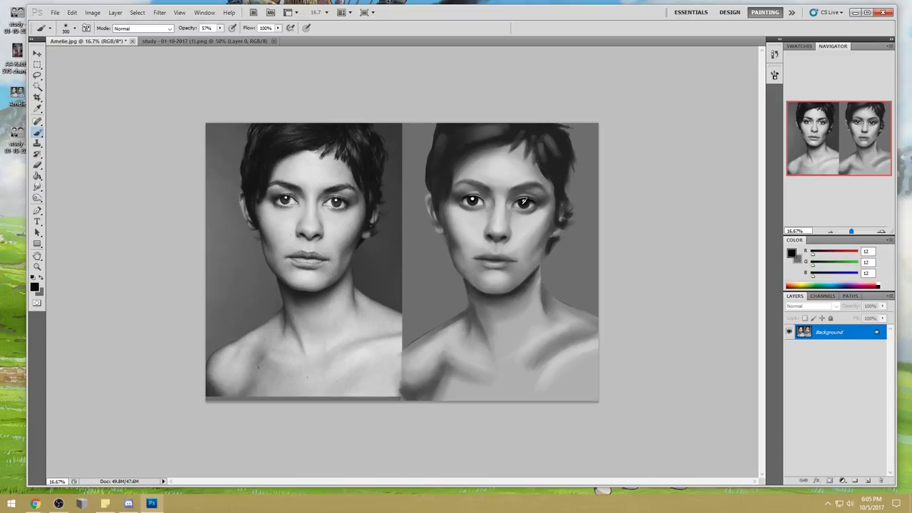
left_click(517, 205, "alt")
left_click(518, 208)
left_click(526, 216, "alt")
right_click(529, 164)
left_click(619, 311)
left_click(572, 87)
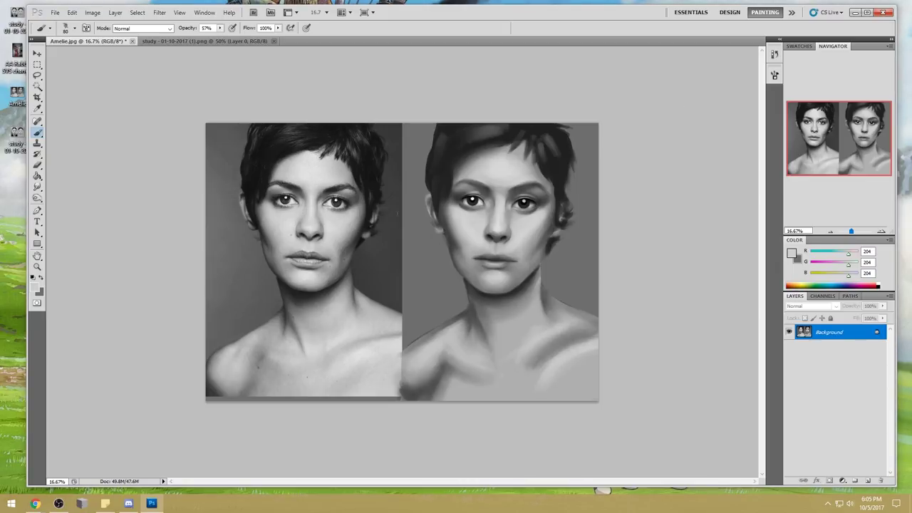
- Touch up the skin under the painted right-hand eye with nearby sampled tones and a smaller brush
left_click(516, 213, "alt")
left_click(537, 215, "alt")
left_click(536, 215, "alt")
key("bracketleft")
left_click(519, 209)
- Sample light grey 190 and paint the lower rim of the right-hand eye with a 20 px brush
key("ctrl+space")
left_click_drag(444, 163, 572, 261)
left_click(506, 232, "alt")
key("bracketleft")
key("bracketleft")
key("bracketleft")
left_click(502, 237, "alt")
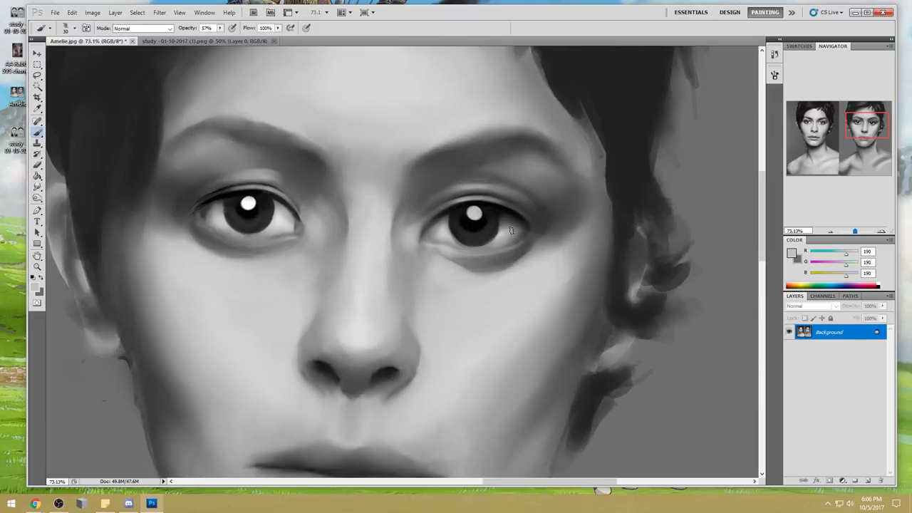
key("bracketleft")
mouse_move(475, 249)
left_mouse_down()
mouse_move(462, 241)
mouse_move(495, 245)
left_mouse_up()
left_click_drag(456, 242, 477, 244)
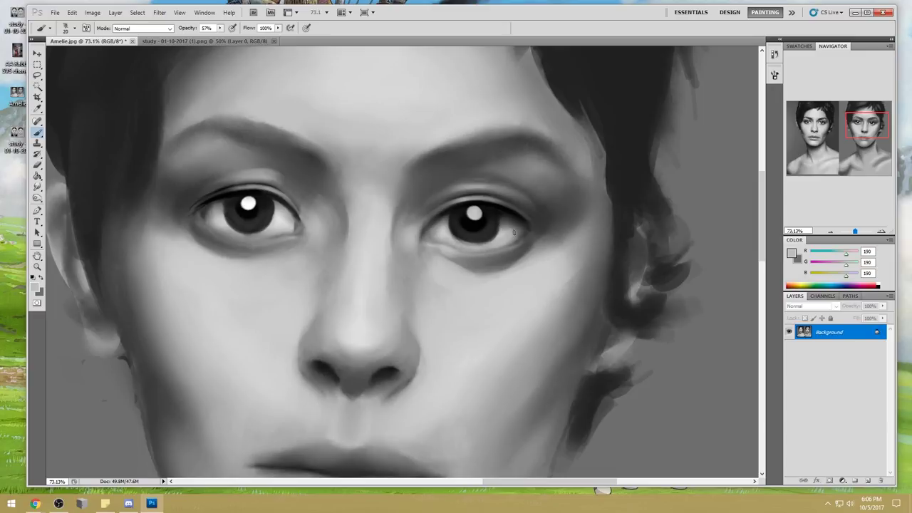
- Refine the lower iris edge and eye white of the right-hand eye with sampled greys 34, 201 and 42
left_click(457, 230, "alt")
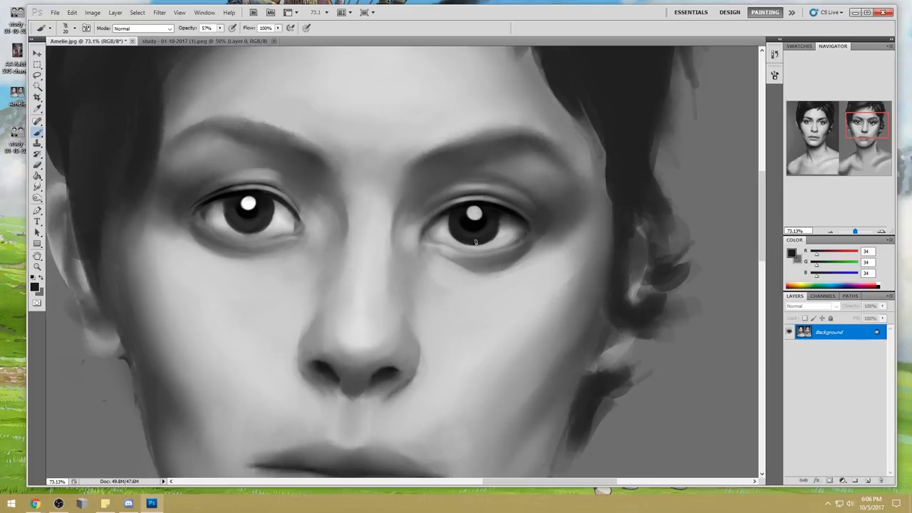
left_click(471, 241, "alt")
left_click(471, 233, "alt")
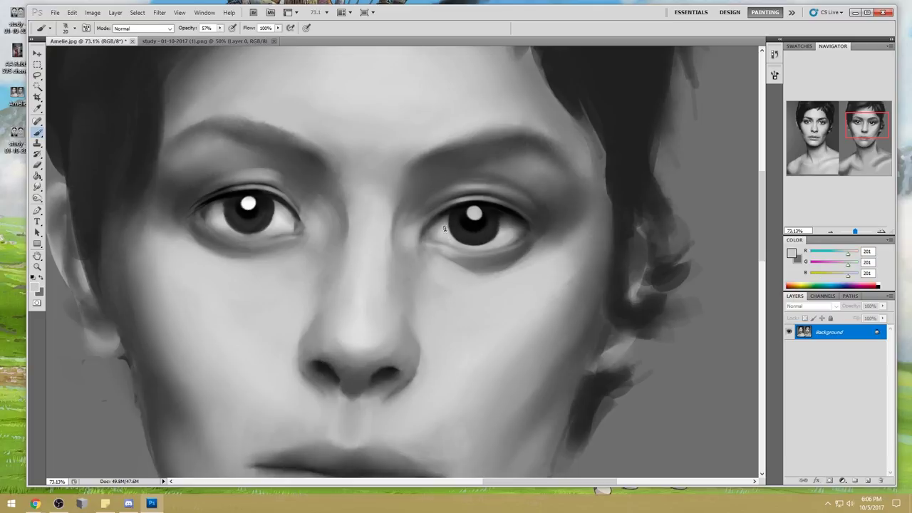
left_click(505, 238, "alt")
left_click(502, 231, "alt")
left_click(491, 231, "alt")
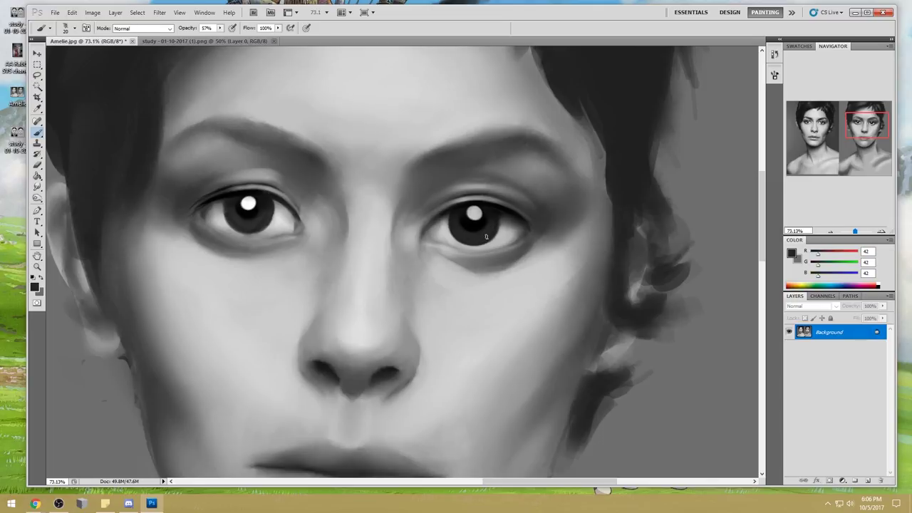
key("ctrl+0")
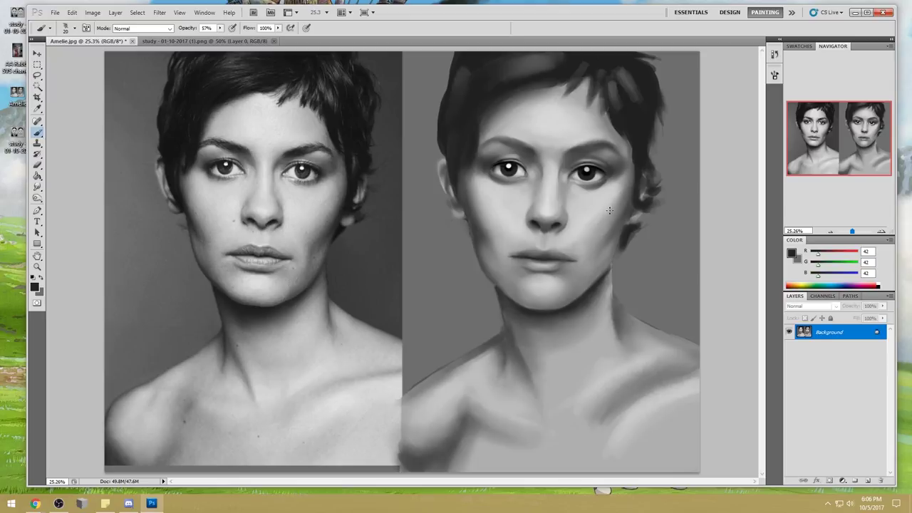
left_click(160, 12)
left_click(178, 66)
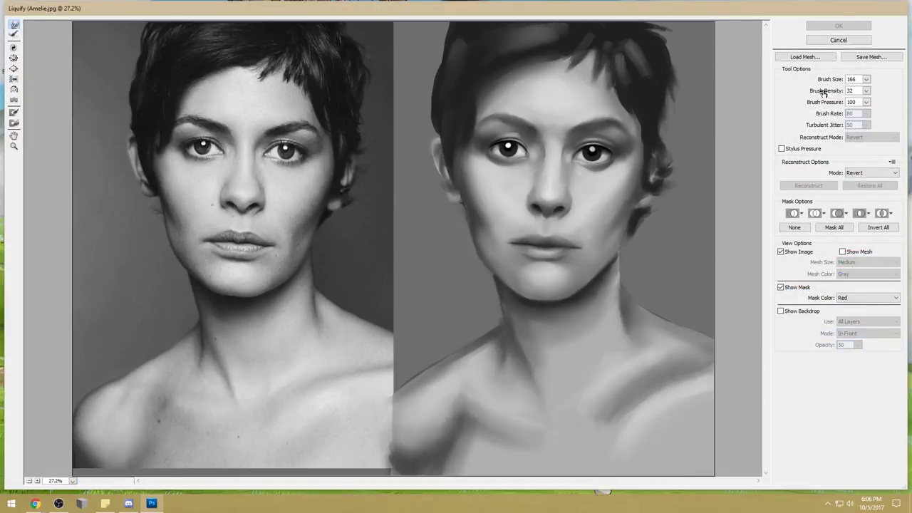
left_click(867, 80)
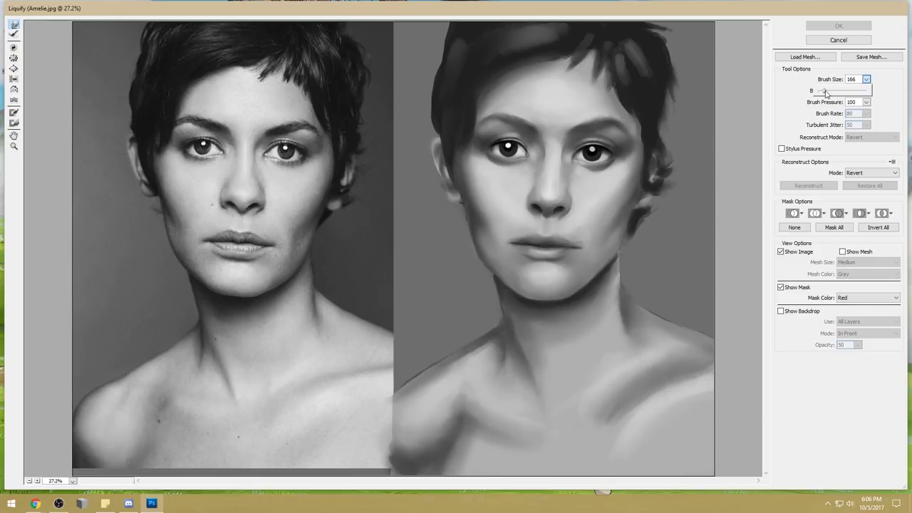
left_click(583, 154)
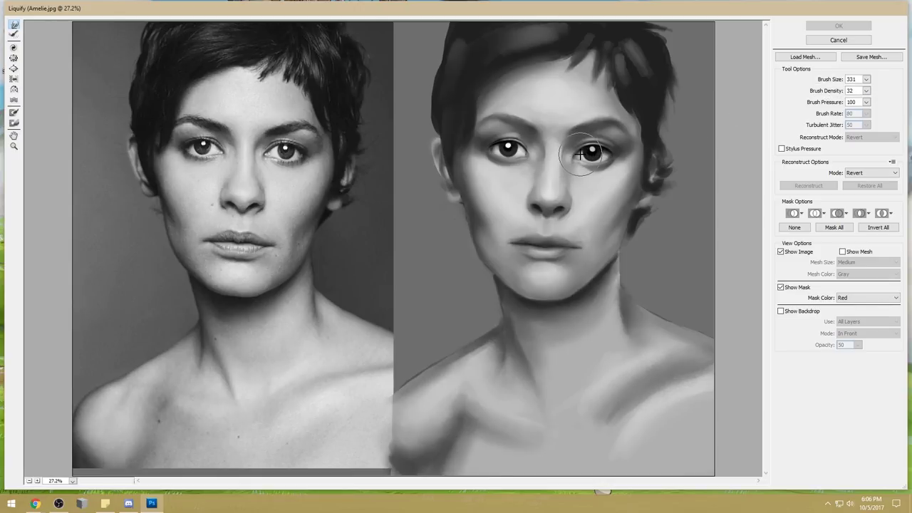
mouse_move(584, 155)
left_mouse_down()
mouse_move(630, 155)
mouse_move(584, 162)
left_mouse_up()
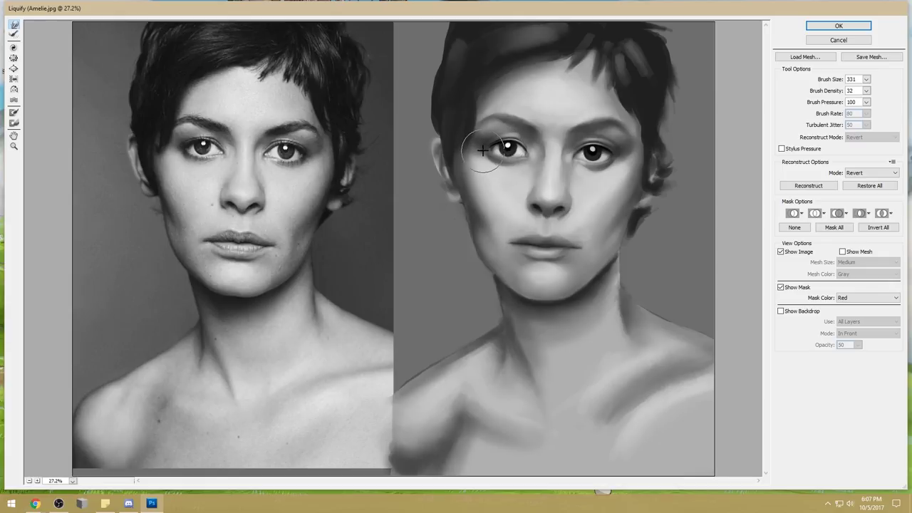
left_click(840, 39)
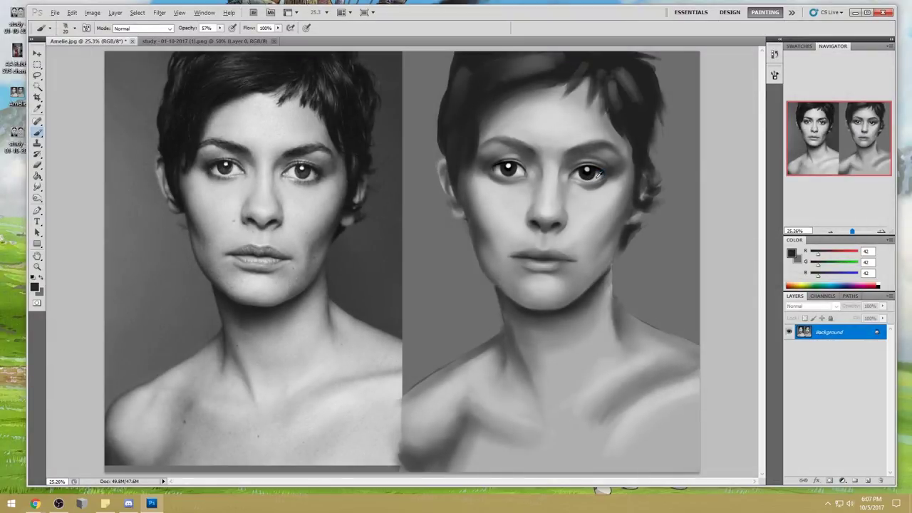
- Choose a soft 150 px brush and retouch below the right-hand eye with sampled greys 185, 204 and 94
left_click(602, 172, "alt")
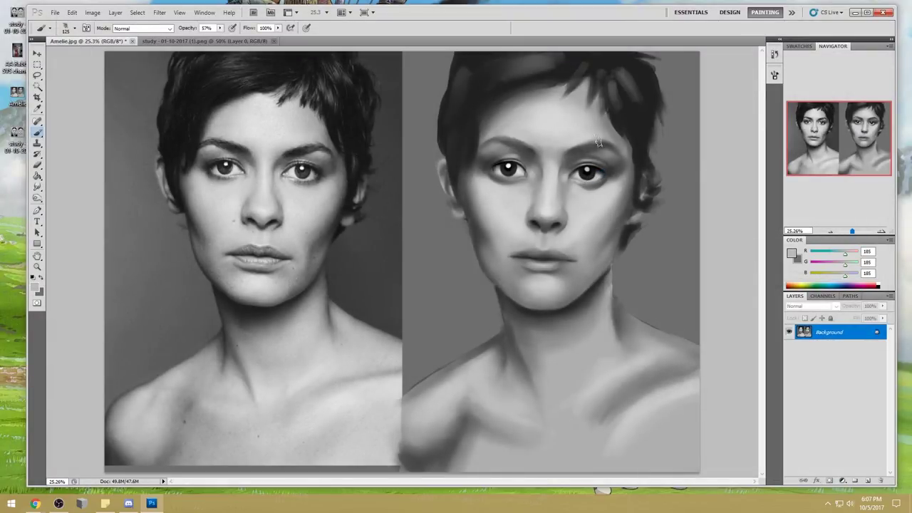
right_click(593, 129)
left_click(722, 265)
left_click(735, 110)
left_click(607, 188, "alt")
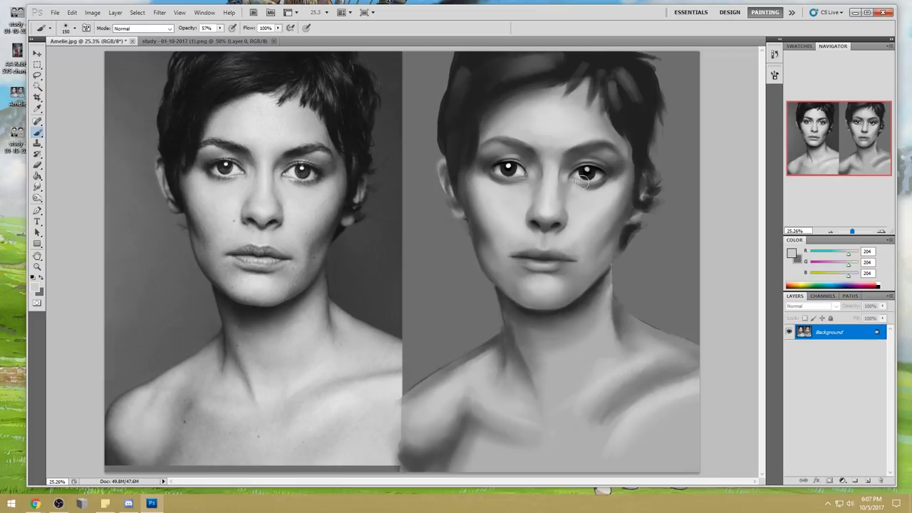
left_click(594, 184, "alt")
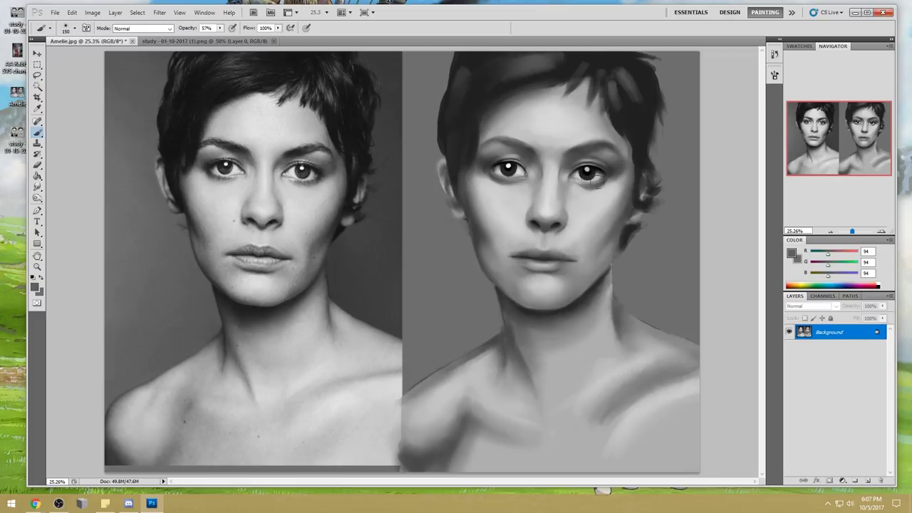
- Sample dark grey 42 from the painted right-hand brow and enlarge the brush to 300 px
left_click(602, 145, "alt")
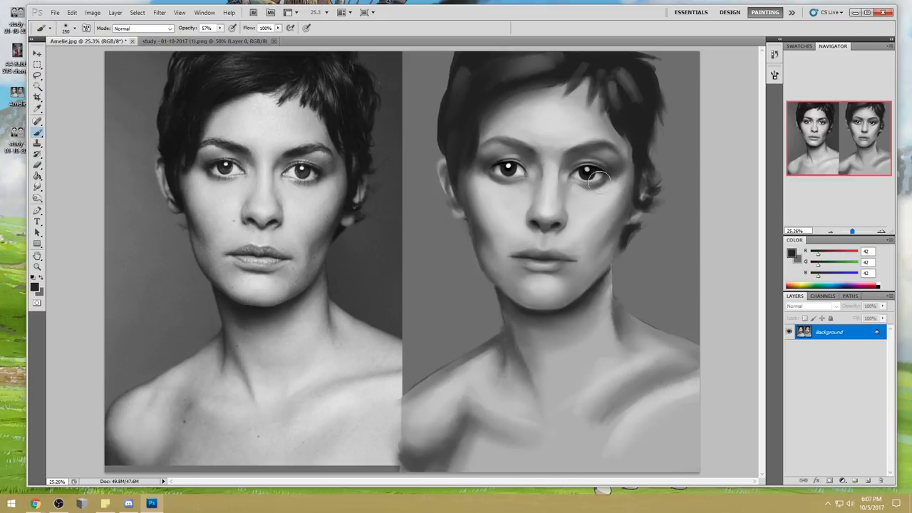
key("bracketright")
key("bracketright")
key("bracketright")
key("ctrl+minus")
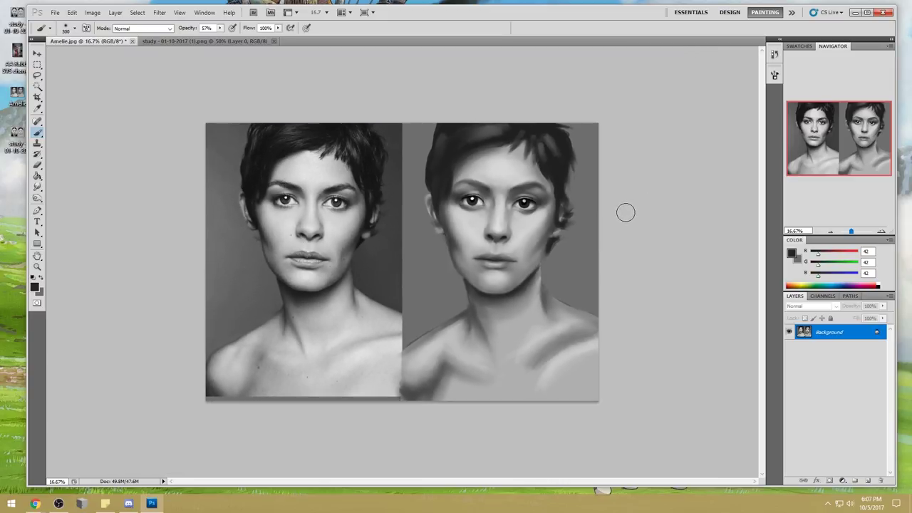
- Enlarge the brush to 1000 px, sample grey 103 from the right-hand cheek, and set 35% opacity in Darken mode
key("bracketright")
key("bracketright")
key("bracketright")
key("bracketright")
key("bracketright")
key("bracketright")
key("bracketright")
left_click(550, 218, "alt")
key("3")
key("5")
left_click(137, 32)
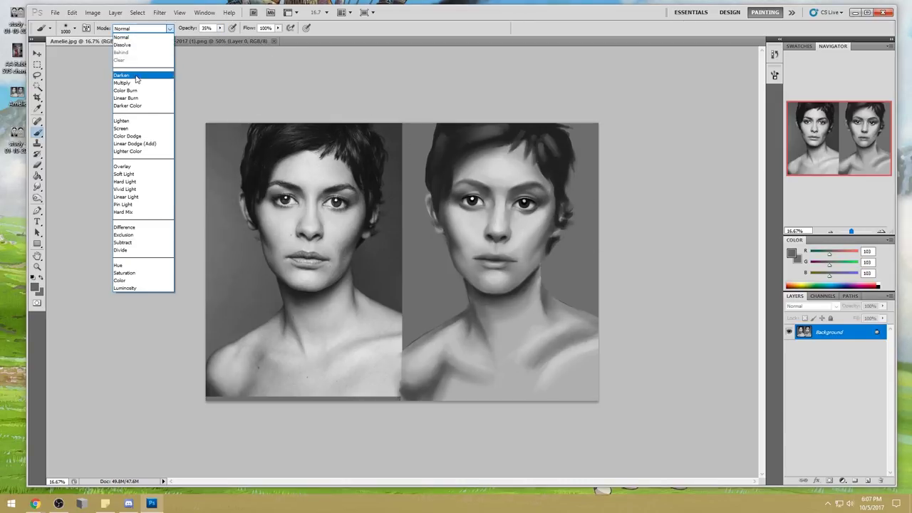
left_click(133, 73)
- Sample dark grey 78 beside the right-hand cheek and softly darken both sides of the painted face
left_click(549, 216, "alt")
left_click_drag(548, 215, 544, 223)
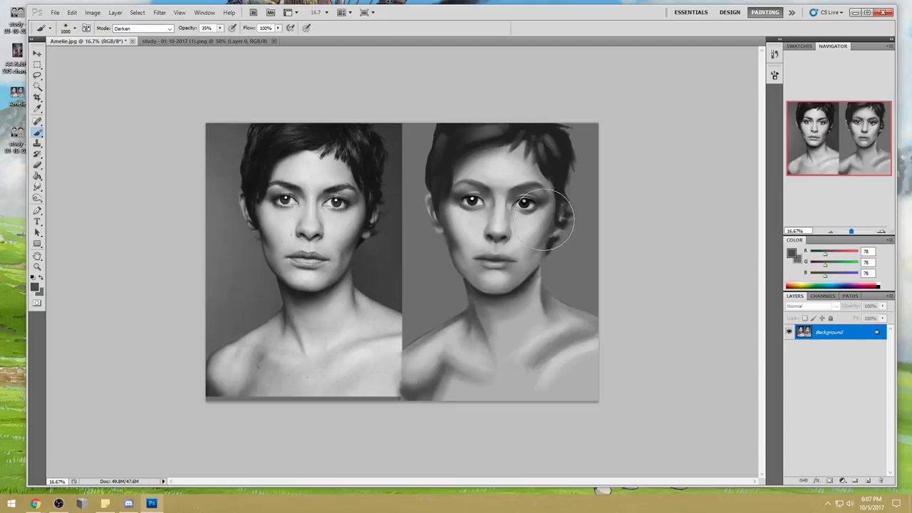
left_click_drag(458, 213, 462, 232)
- Return the brush to Normal mode at 56% opacity and sample greys 105 and 174 from the right-hand cheek
left_click(549, 226, "alt")
left_click(143, 28)
left_click(125, 34)
left_click(220, 28)
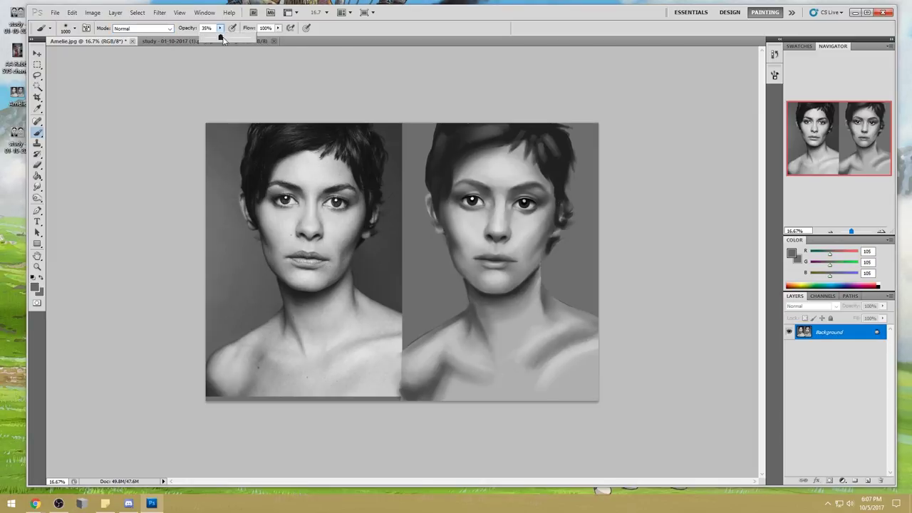
left_click(540, 225, "alt")
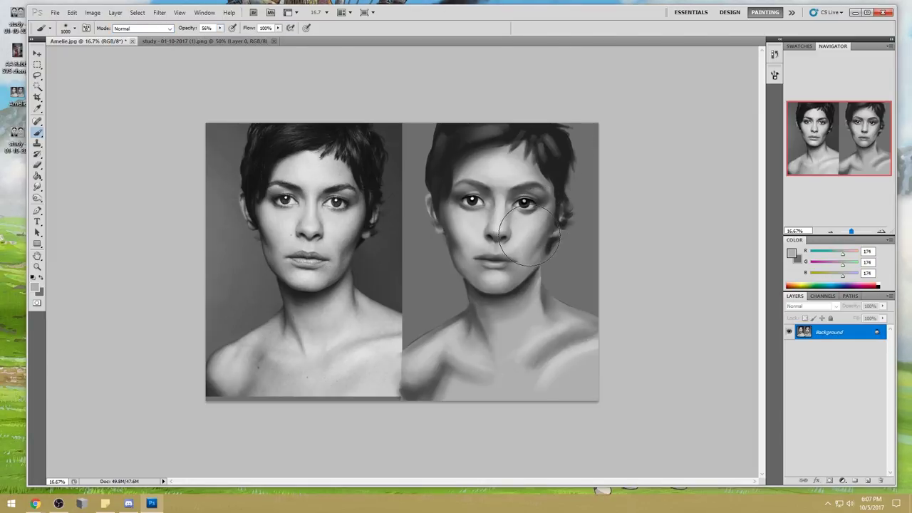
- Shrink the brush and blend the painted right-hand cheek with tones sampled across it
key("bracketleft")
key("bracketleft")
key("bracketleft")
key("bracketleft")
left_click(530, 226, "alt")
left_click(535, 228, "alt")
left_click(529, 235, "alt")
- Enlarge the brush to 900 px and shade the right-hand cheek and jaw with sampled greys 94, 123 and 44
key("bracketright")
key("bracketright")
key("bracketright")
left_click(541, 242, "alt")
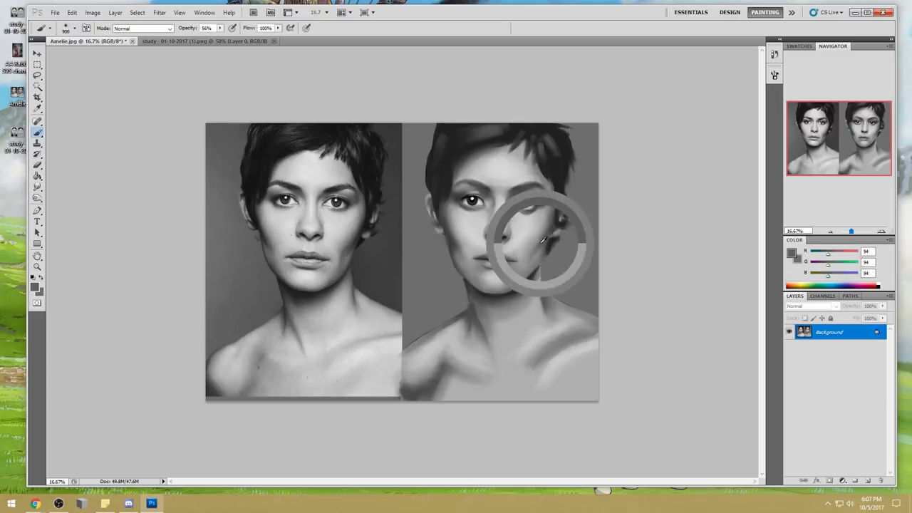
left_click(533, 255, "alt")
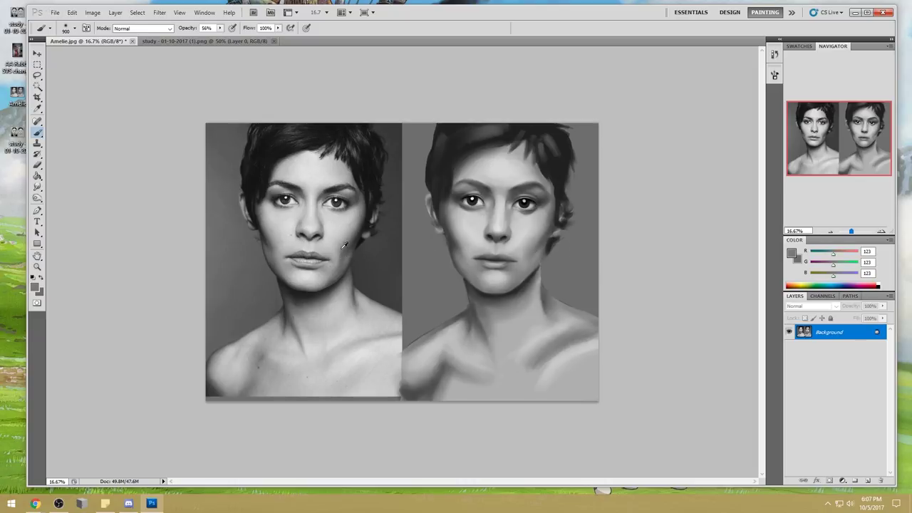
left_click(540, 249, "alt")
key("alt")
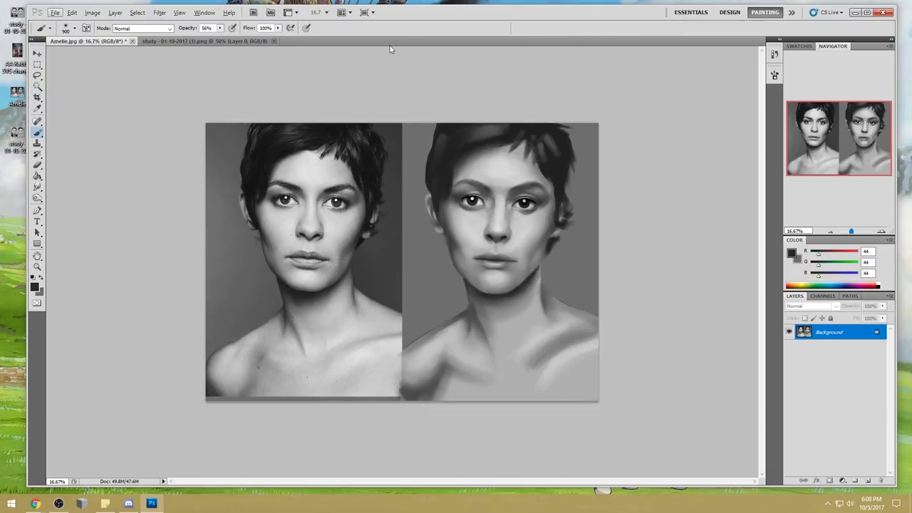
- Lower brush opacity to 32% and sample tones around the jaw and mouth, including greys 129, 47 and 69
left_click_drag(220, 27, 211, 39)
left_click(528, 262, "alt")
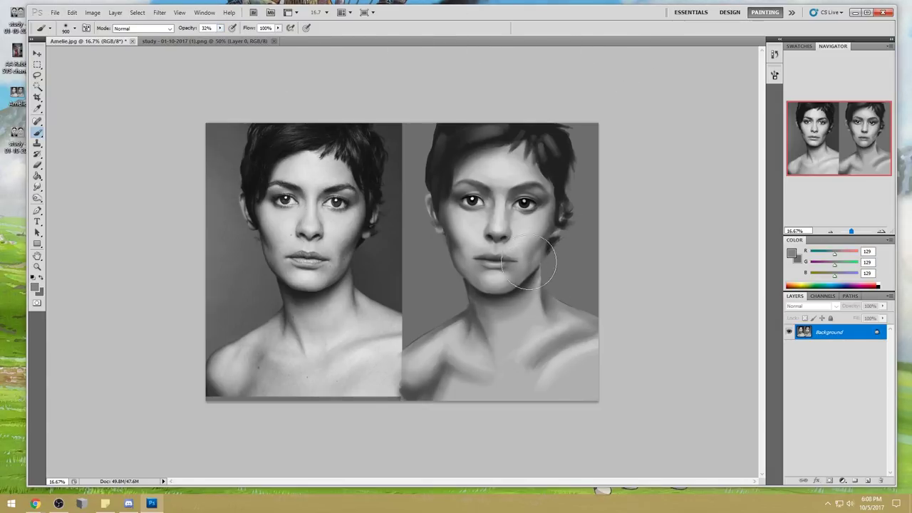
left_click(528, 279, "alt")
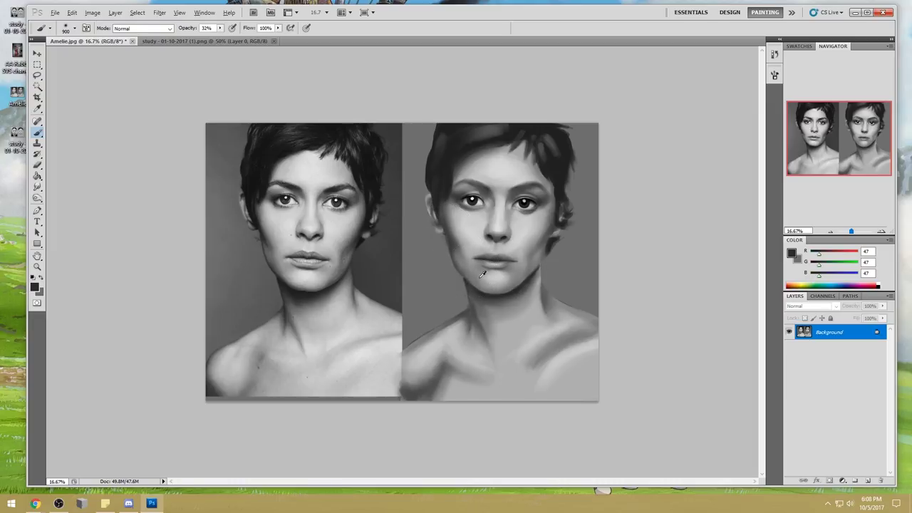
left_click(470, 252, "alt")
left_click(293, 254, "alt")
left_click(479, 258, "alt")
- Add a new layer above the background for painting the mouth area with the Brush tool
key("z")
left_click_drag(416, 214, 562, 314)
left_click(869, 483)
key("b")
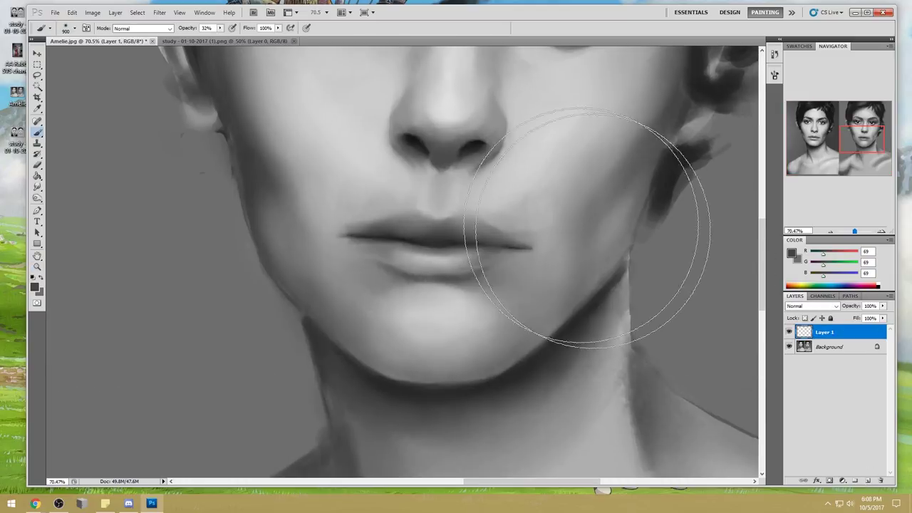
- Sample dark grey 44 from the lips and shade around the mouth corners with a 300 px brush
left_click(393, 233, "alt")
key("bracketleft")
key("bracketleft")
key("bracketleft")
key("bracketleft")
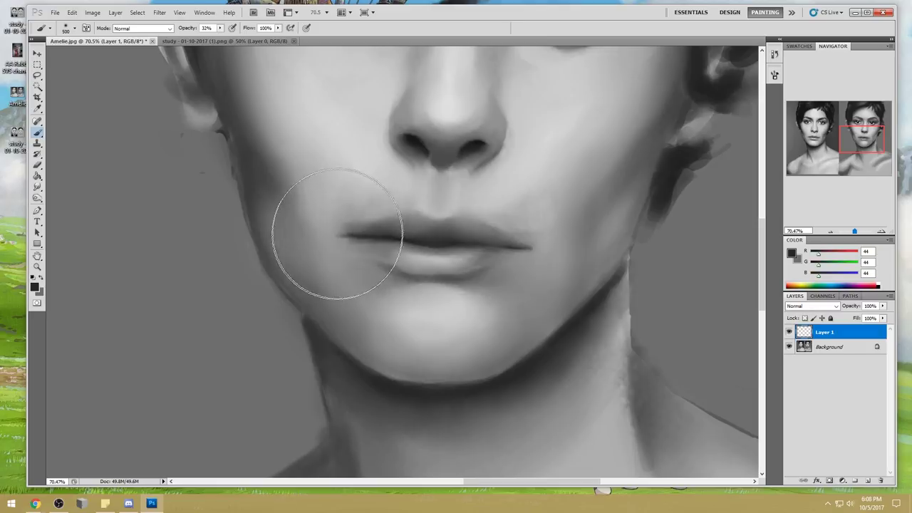
key("bracketleft")
key("bracketleft")
key("bracketleft")
key("bracketleft")
key("bracketleft")
key("bracketleft")
key("bracketright")
key("bracketright")
key("bracketright")
key("bracketright")
key("bracketright")
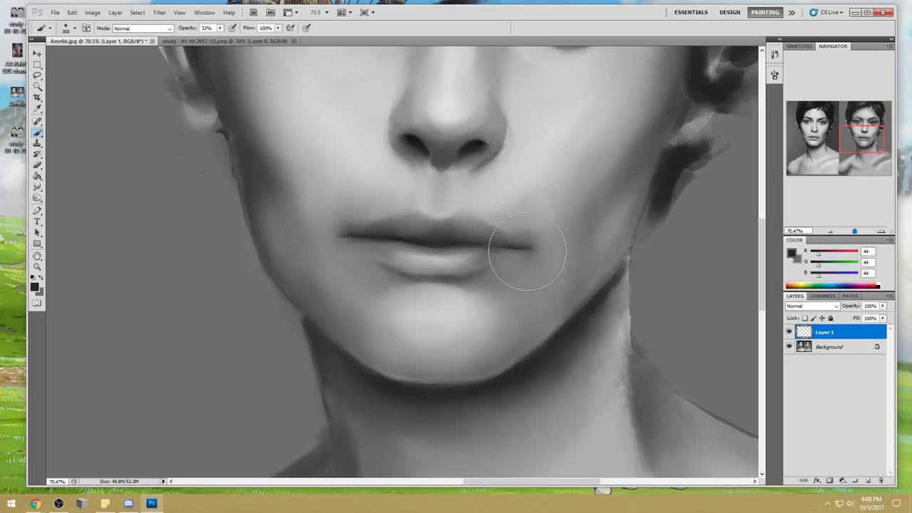
- Erase excess shading below the left-hand mouth corner with a 60 px eraser and enlarge it to 80 px
key("e")
key("bracketleft")
key("bracketleft")
key("bracketleft")
key("bracketleft")
key("bracketleft")
left_click_drag(351, 246, 377, 251)
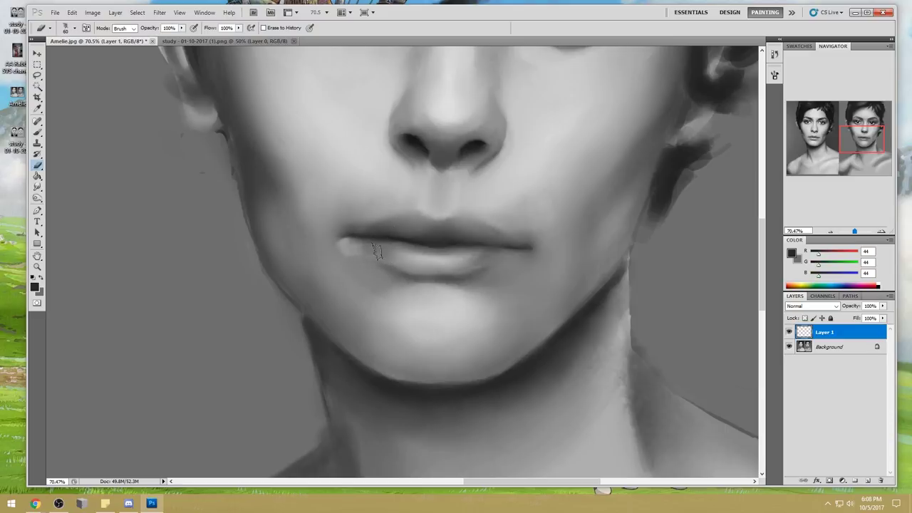
key("bracketright")
key("bracketright")
- Switch to the Smudge tool at 10% strength with a 60 px brush for softening the mouth shading
key("ctrl+0")
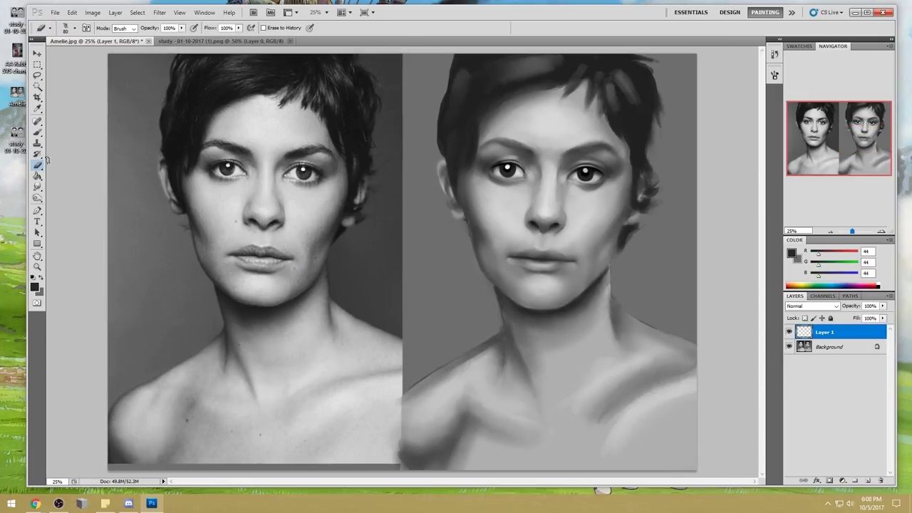
left_click_drag(37, 186, 75, 200)
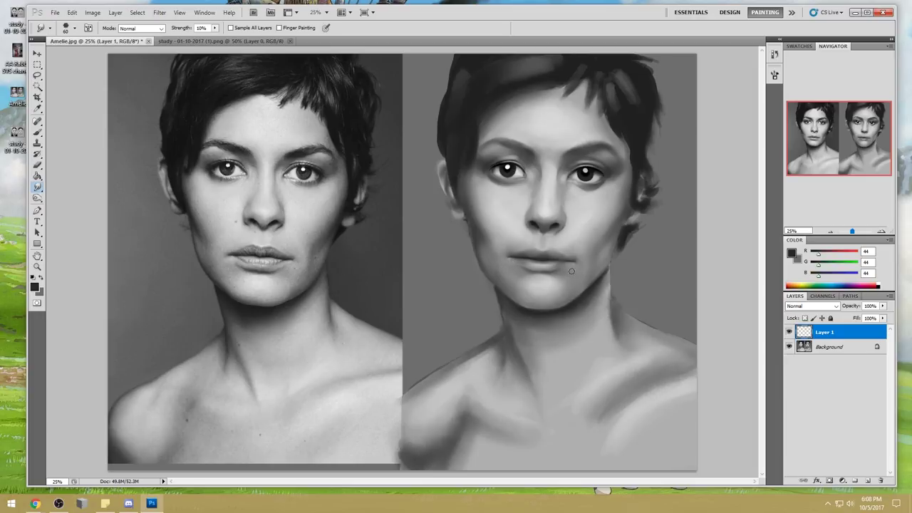
key("ctrl+minus")
key("v")
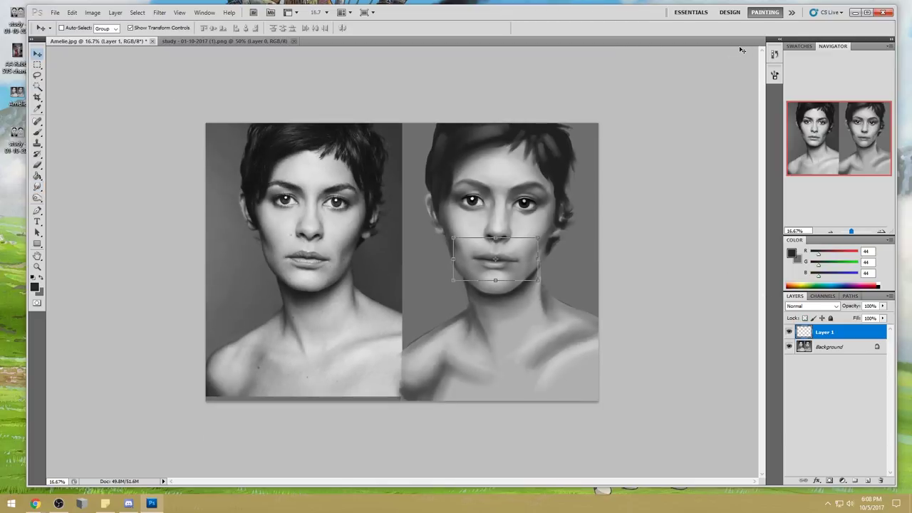
key("l")
left_click_drag(552, 236, 530, 231)
key("ctrl+d")
key("v")
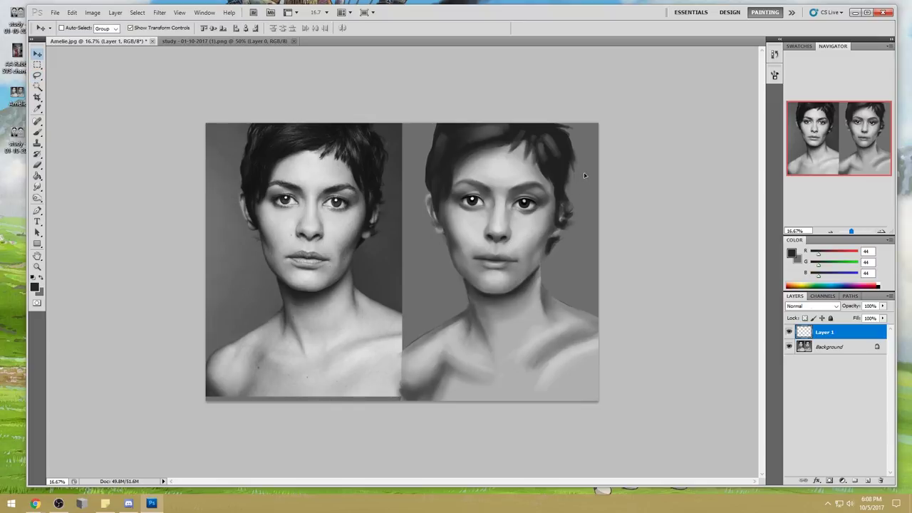
- Compare the mouth with and without the new layer, and merge the layer down into the background
key("b")
left_click(789, 333)
left_click(790, 333)
left_click(789, 333)
left_click(789, 333)
key("e")
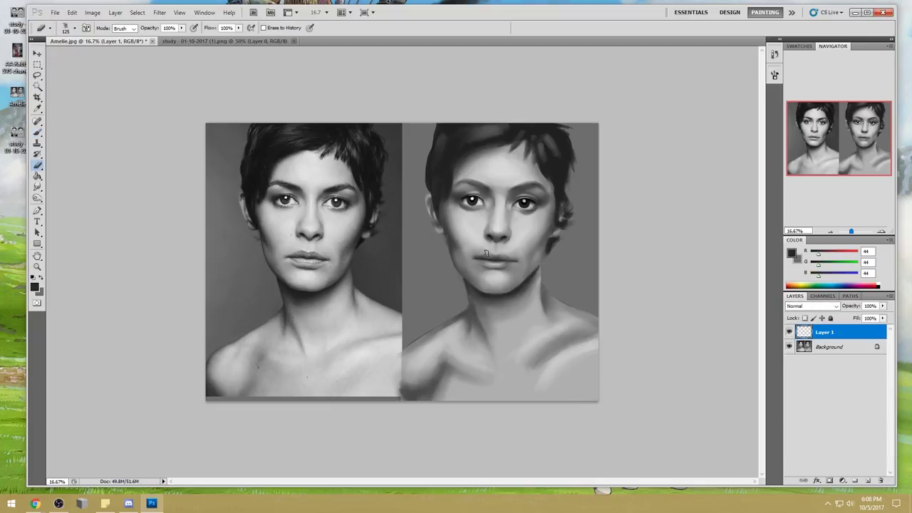
right_click(830, 337)
left_click(848, 308)
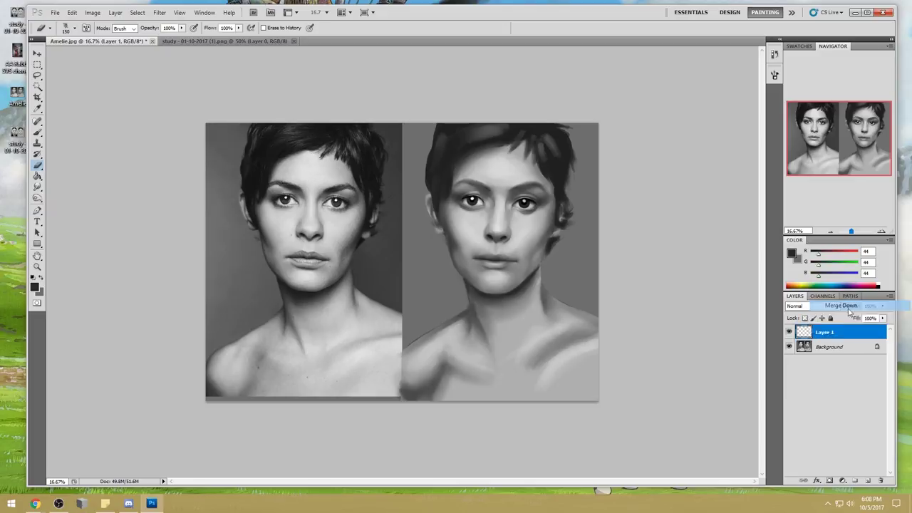
- Choose a soft round brush, enlarge it to 500 px and lighten the skin beside the painted nose with sampled light grey 202
key("b")
right_click(488, 212)
left_click(608, 282)
left_click(481, 237, "alt")
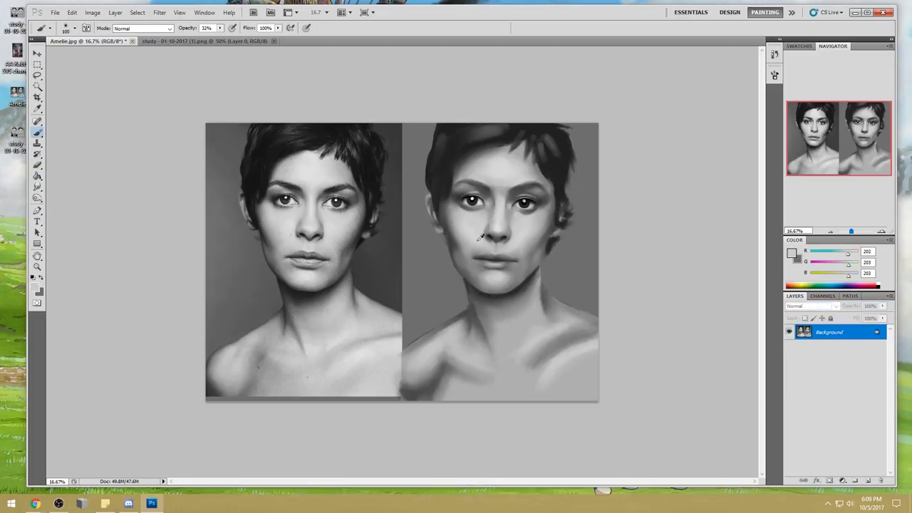
key("bracketright")
key("bracketright")
key("bracketright")
key("bracketright")
key("bracketright")
key("bracketright")
key("bracketright")
left_click_drag(475, 246, 482, 244)
- Set the brush opacity to 52% and even out the skin above the mouth with sampled greys 194, 198 and 208
left_click(484, 246, "alt")
left_click(292, 249, "alt")
left_click_drag(220, 27, 232, 40)
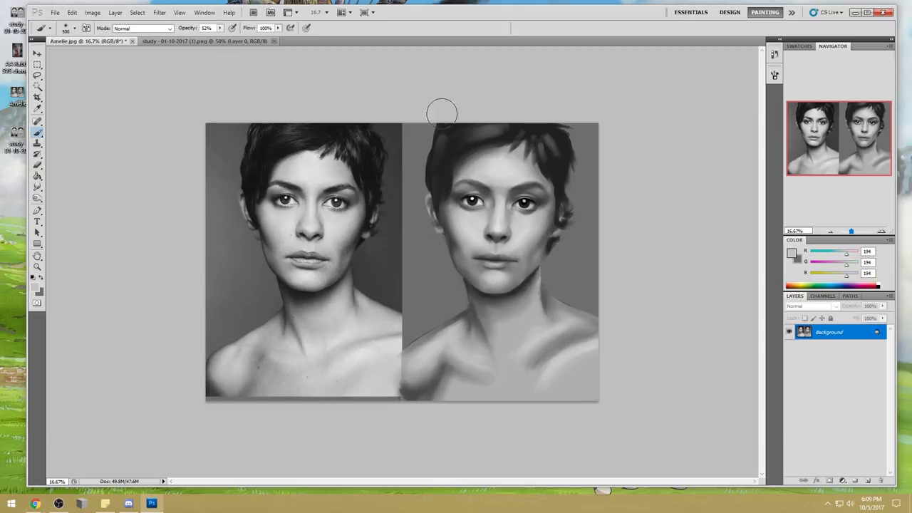
left_click(511, 247, "alt")
left_click(522, 245, "alt")
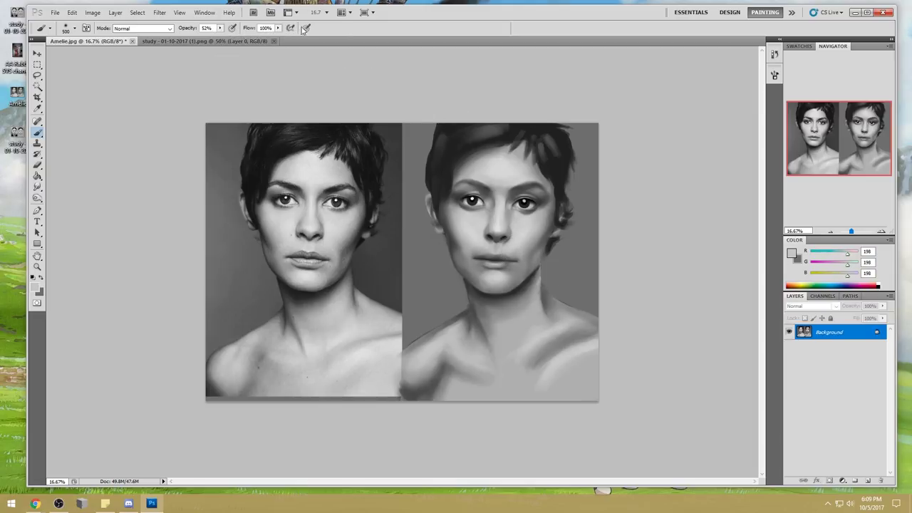
left_click(481, 239, "alt")
right_click(504, 184)
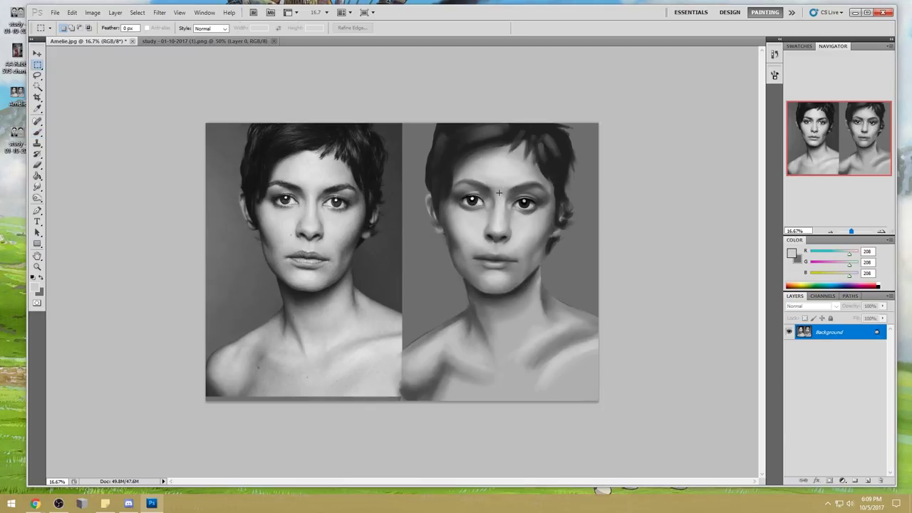
left_click(527, 193)
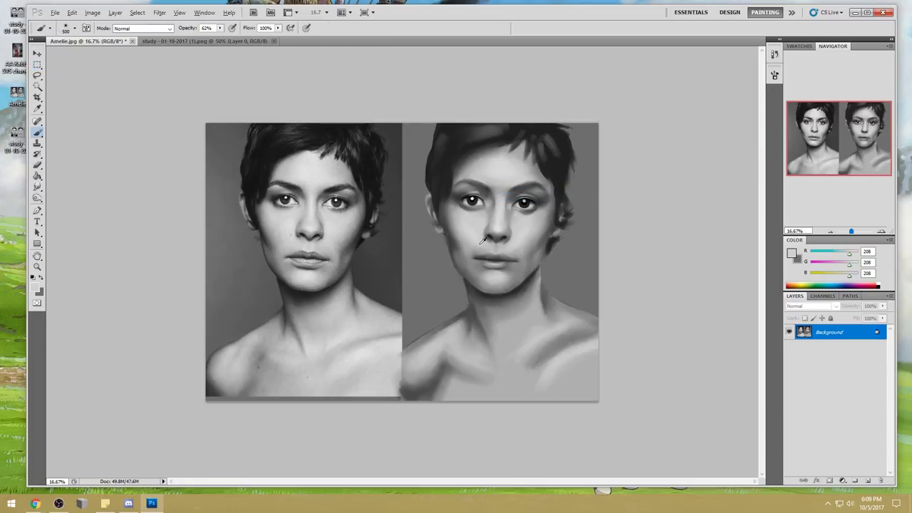
- Enlarge the brush to 800 px and smooth the skin on both sides of the mouth with sampled grey 195 at 62% opacity
key("bracketright")
key("bracketright")
key("bracketright")
left_click(520, 246, "alt")
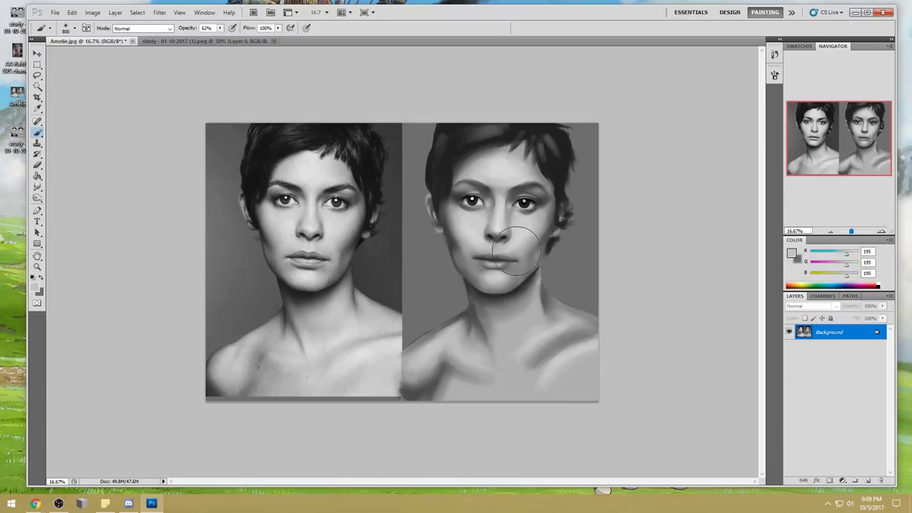
left_click(479, 248, "alt")
- Sample near-black 29 from the right-hand nostril and darken both nostrils with the brush reduced to 50 px
key("z")
left_click_drag(458, 207, 558, 289)
key("b")
mouse_move(389, 207)
left_mouse_down()
mouse_move(279, 212)
mouse_move(464, 236)
mouse_move(448, 246)
mouse_move(269, 207)
mouse_move(125, 200)
left_mouse_up()
left_click_drag(617, 251, 491, 243)
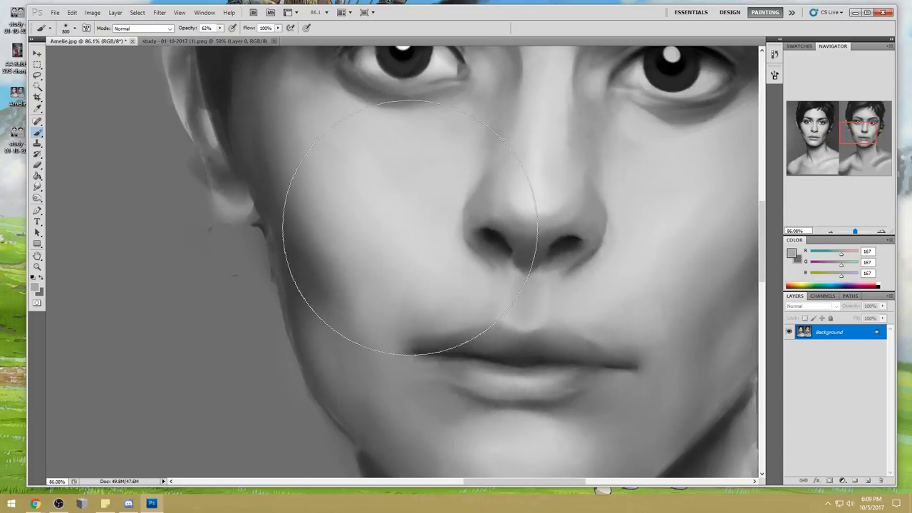
left_click(568, 234, "alt")
key("bracketleft")
key("bracketleft")
key("bracketleft")
key("bracketleft")
key("bracketleft")
key("bracketleft")
key("bracketleft")
key("bracketleft")
key("bracketleft")
key("bracketleft")
key("bracketleft")
key("bracketleft")
key("bracketleft")
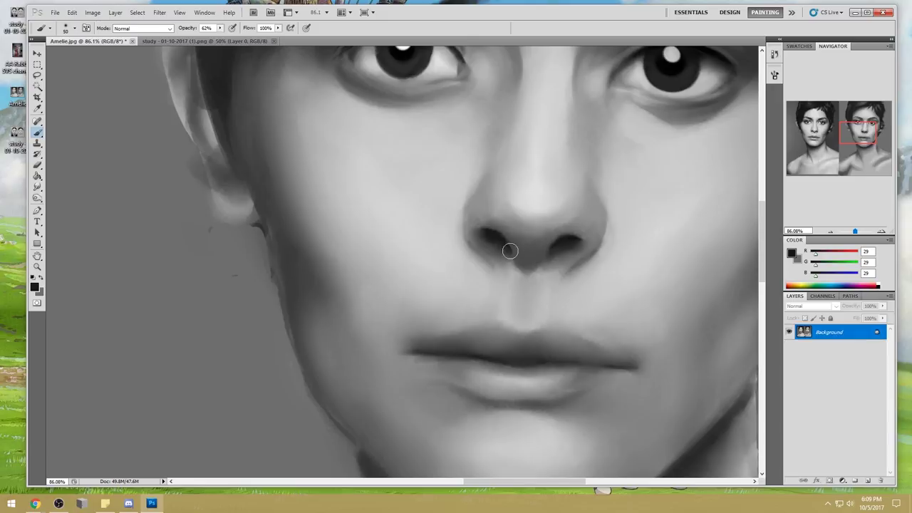
- Choose the 80 px brush tip, reduce it to 20 px at 100% opacity and shade the nostril wings with sampled grey 116
right_click(613, 190)
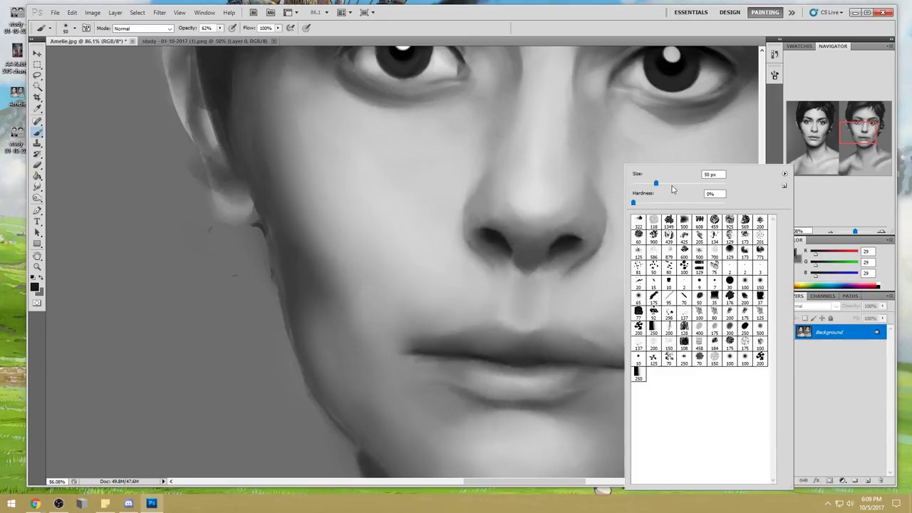
left_click(714, 311)
left_click(569, 214, "alt")
left_click(220, 28)
left_click_drag(219, 37, 242, 35)
key("bracketleft")
key("bracketleft")
key("bracketleft")
key("bracketleft")
key("bracketleft")
key("bracketleft")
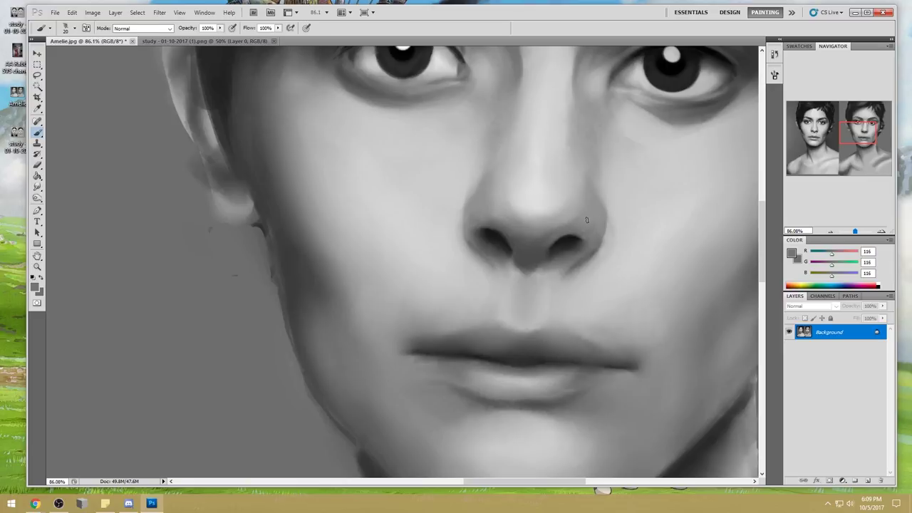
- Refine the upper rims and insides of both nostrils with sampled greys 96 and 29, using the 20 px brush
left_click(482, 225, "alt")
left_click(491, 226, "alt")
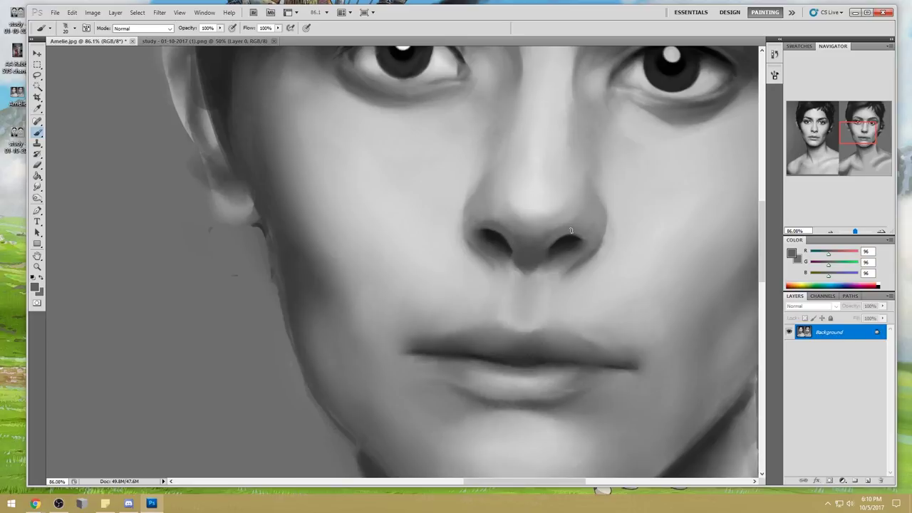
left_click(561, 232, "alt")
left_click(490, 234, "alt")
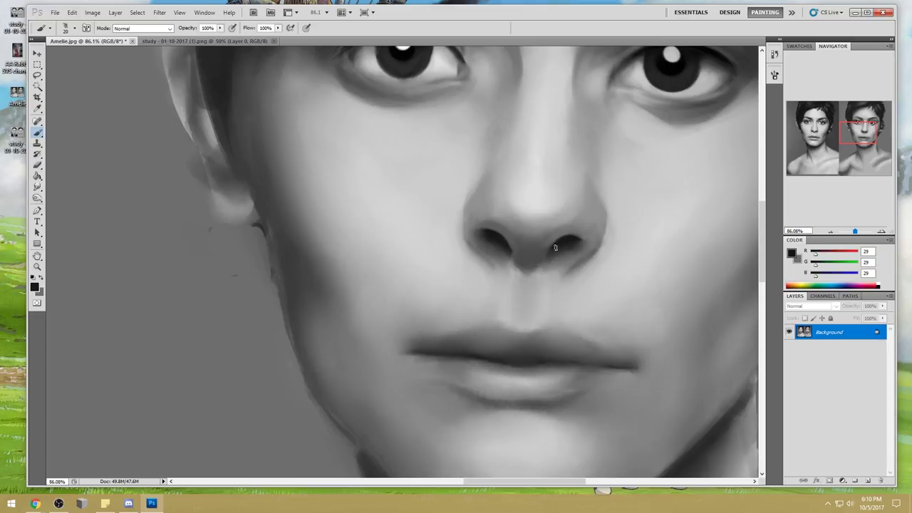
- Soften the nostril edges with the Smudge tool at 10% strength and a brush smaller than 60 px
key("r")
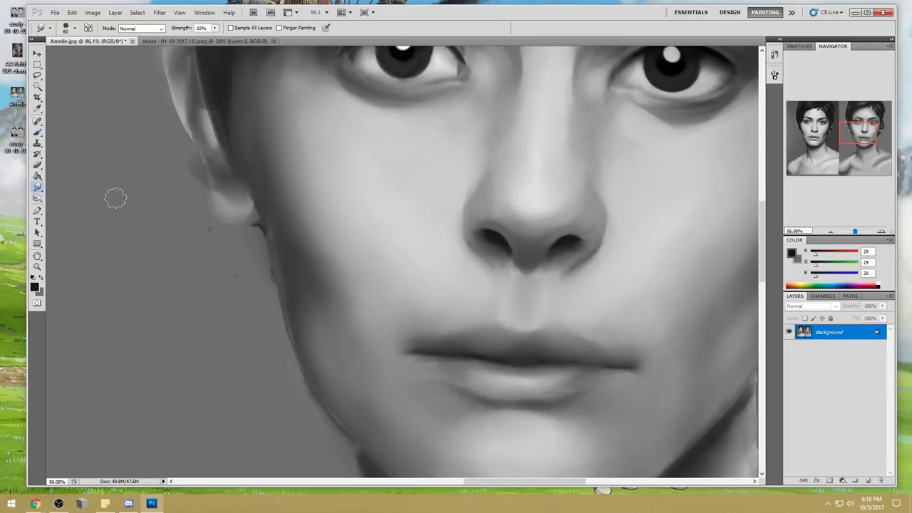
key("bracketleft")
key("bracketleft")
key("bracketleft")
- Repaint the right-hand nostril in near-black 28 with a larger brush and smudge the nostril edges with a 25 px brush
key("b")
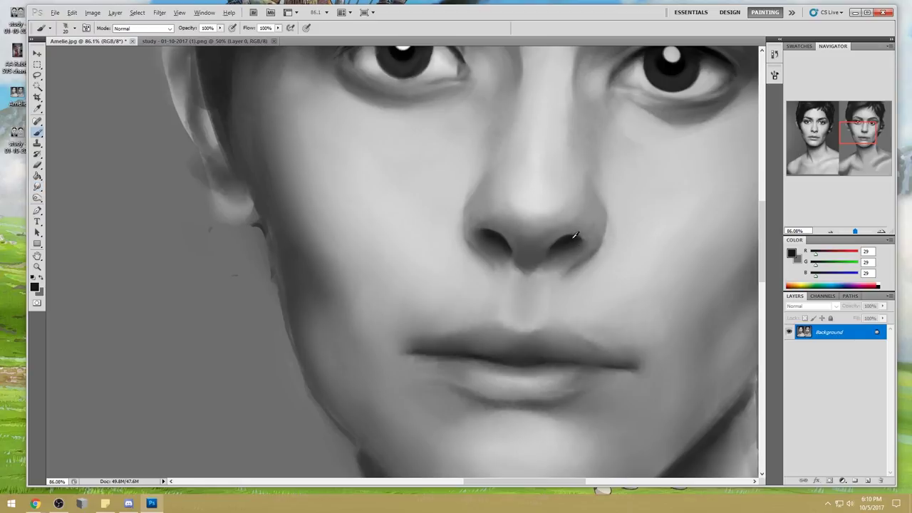
key("bracketright")
key("bracketright")
key("bracketright")
left_click_drag(571, 245, 582, 248)
key("e")
left_click(43, 188)
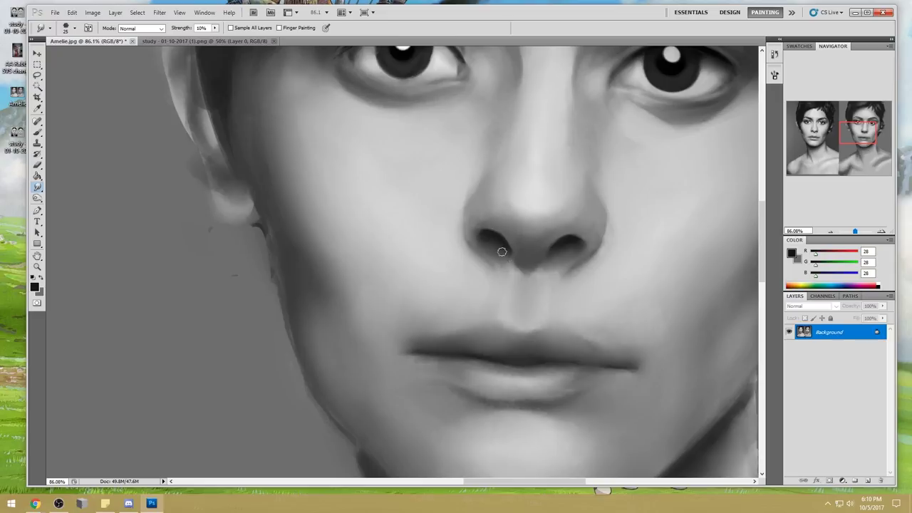
- Shade around the base of the nose with a soft 400 px brush, using sampled greys 164, 147 and 41
key("ctrl+0")
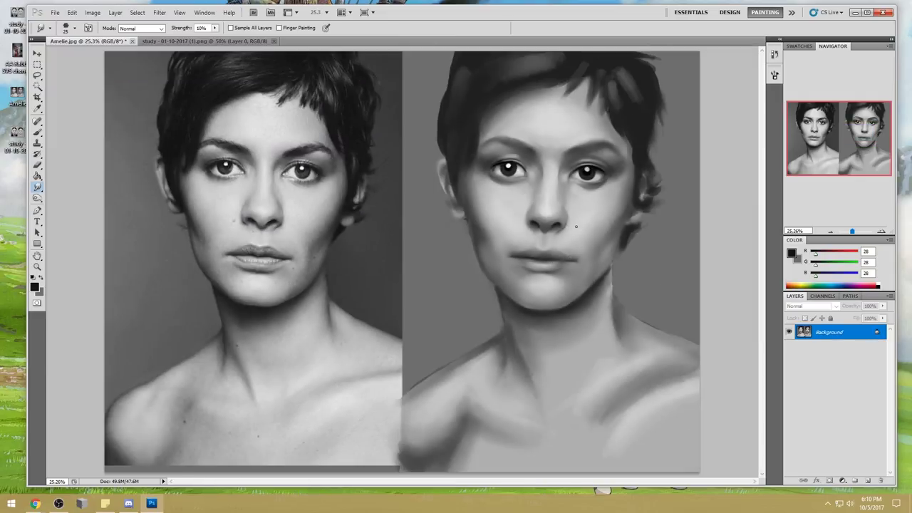
key("b")
right_click(570, 207)
left_click(687, 285)
left_click(716, 118)
key("]")
key("]")
key("]")
key("]")
key("]")
key("]")
key("]")
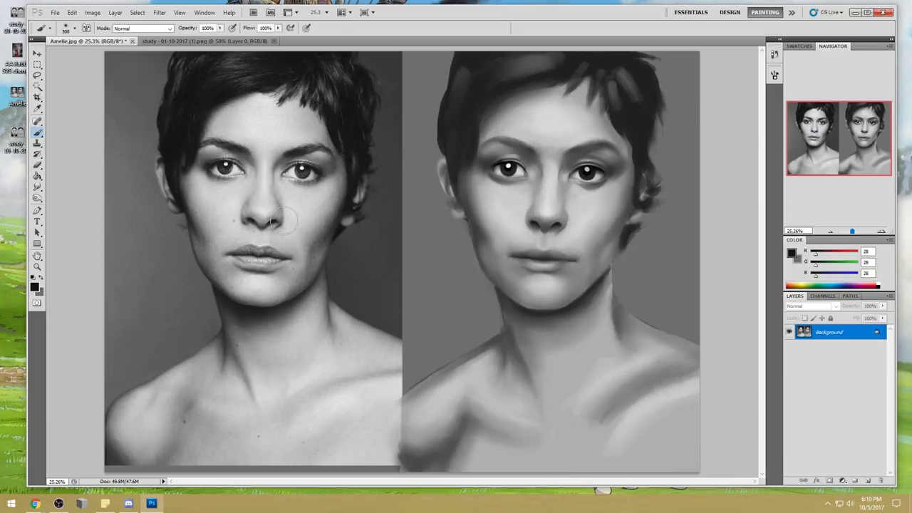
left_click(559, 214, "alt")
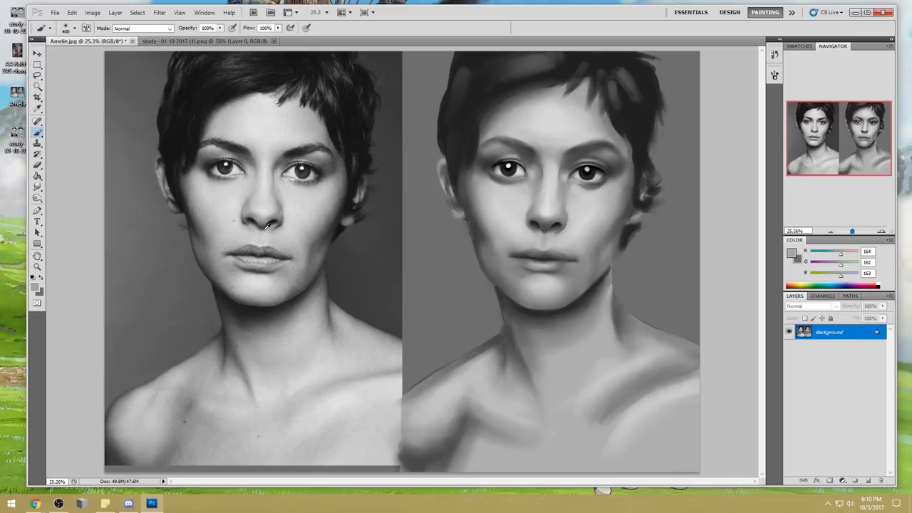
left_click(560, 216, "alt")
left_click(536, 227, "alt")
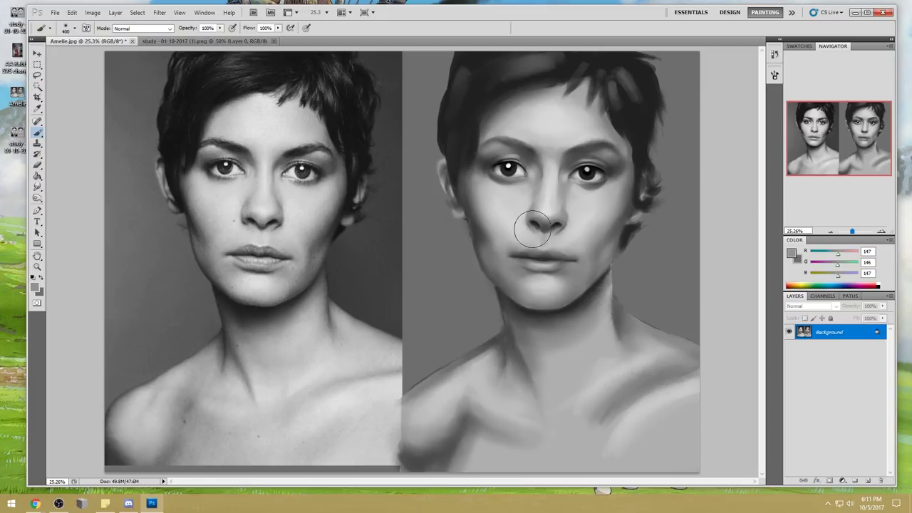
left_click(535, 226, "alt")
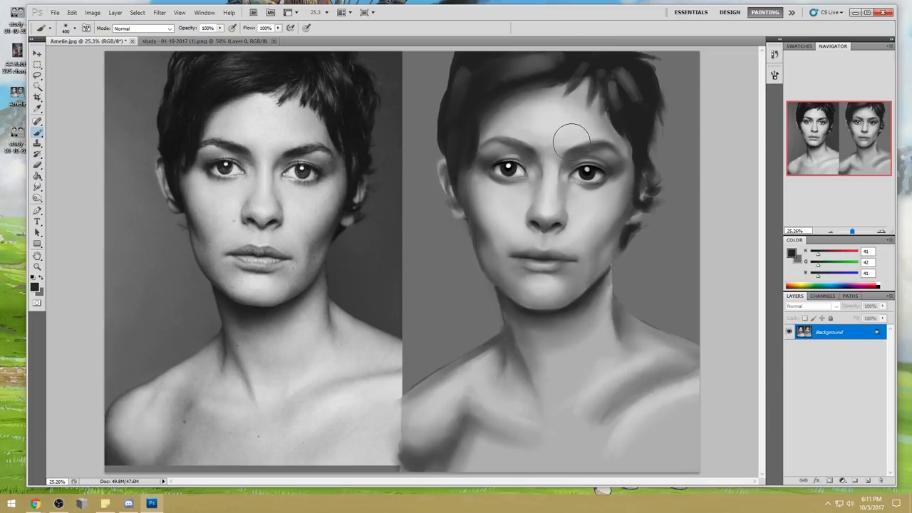
- Smudge between the brows with a 45 px brush, and lighten the eyebrows with sampled greys 128 and 204 at 800 px
left_click(38, 187)
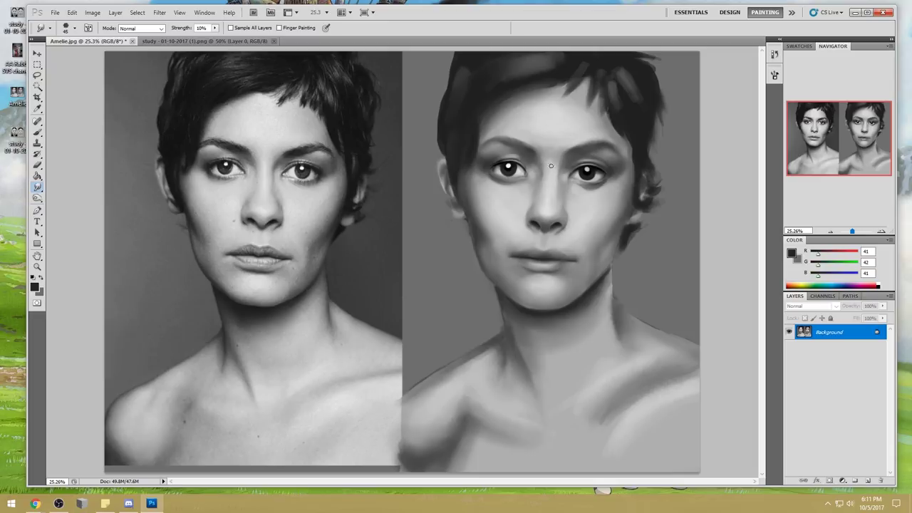
key("b")
left_click(606, 152, "alt")
key("bracketright")
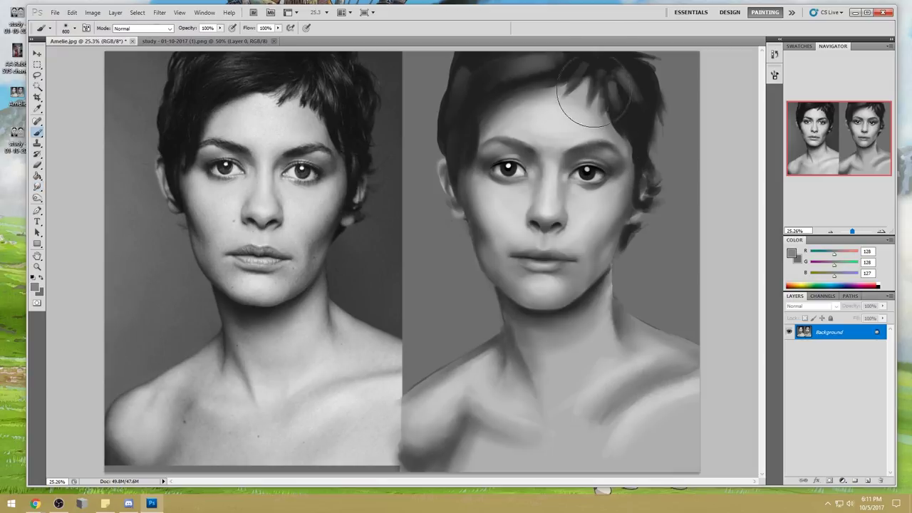
left_click(583, 132, "alt")
left_click_drag(586, 140, 604, 147)
key("bracketright")
key("bracketright")
key("ctrl+minus")
key("ctrl+minus")
key("ctrl+minus")
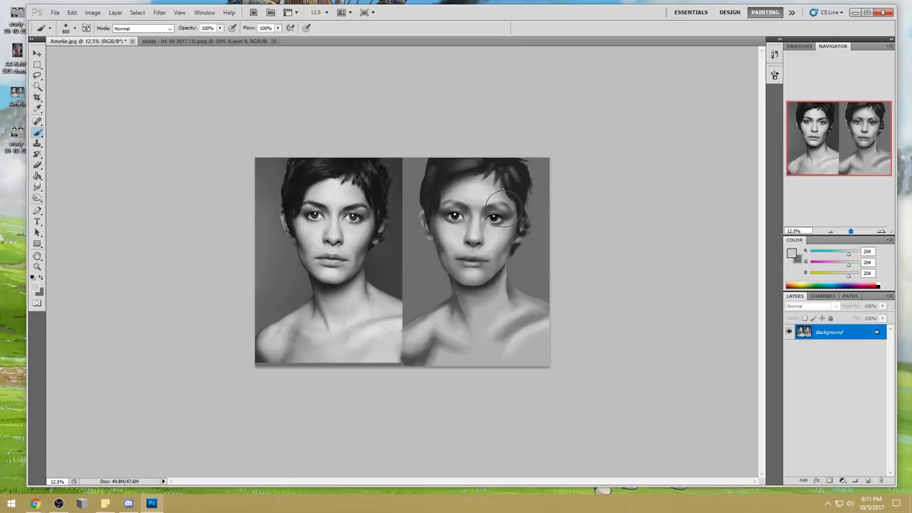
- Rebuild the shading of both brows and eye sockets with sampled greys 173, 81 and 140, using the 800 px brush
left_click(449, 206, "alt")
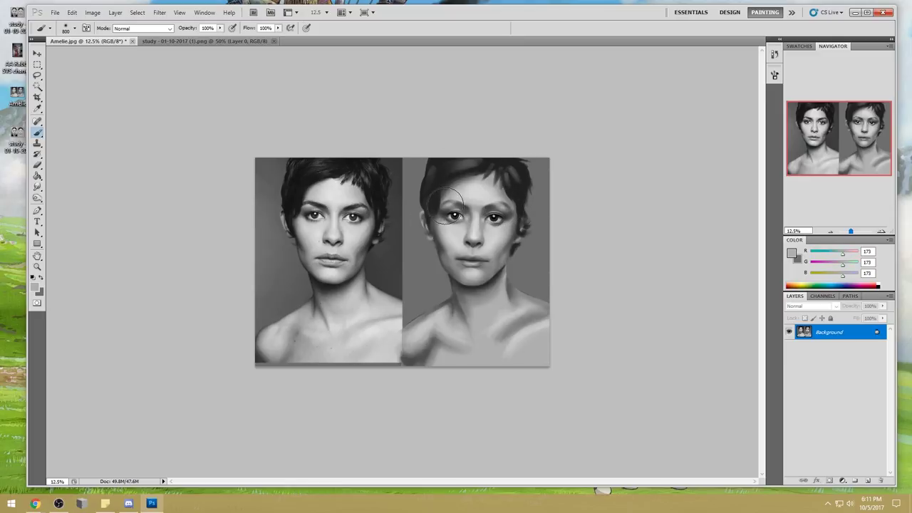
left_click(505, 206, "alt")
left_click(444, 209, "alt")
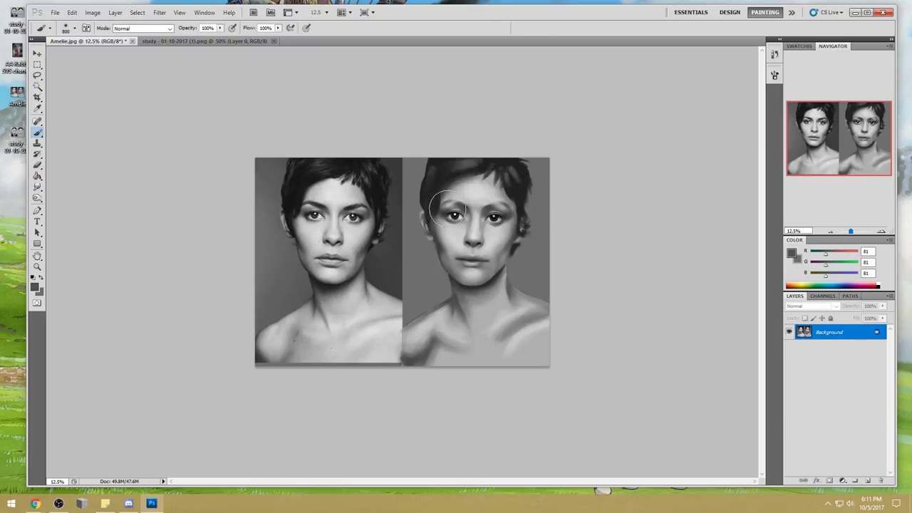
left_click(449, 207, "alt")
left_click(449, 207, "alt")
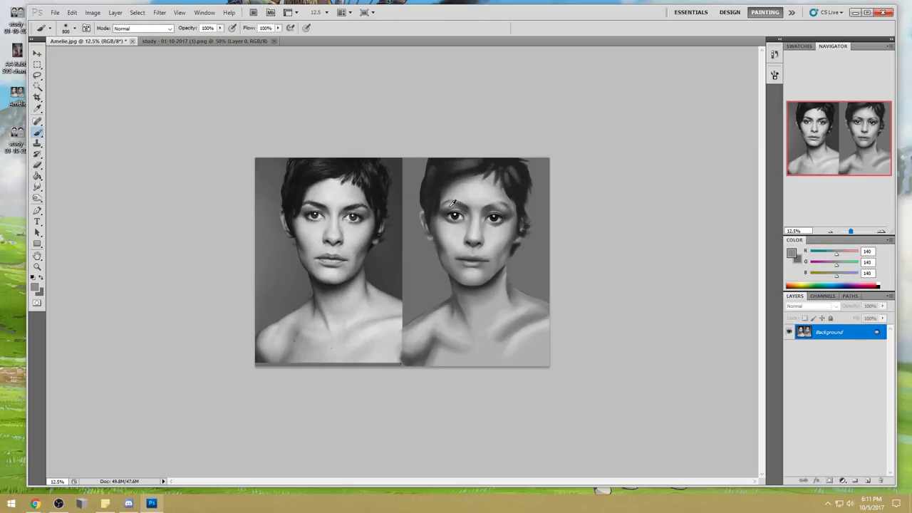
left_click(448, 208, "alt")
left_click(446, 211, "alt")
left_click(506, 213, "alt")
left_click(505, 214, "alt")
- Set the brush mode to Darken and retouch the right-hand eye with sampled dark greys 66, 2 and 42, using a brush of 80 px reduced to 60 px
left_click(146, 28)
left_click(148, 77)
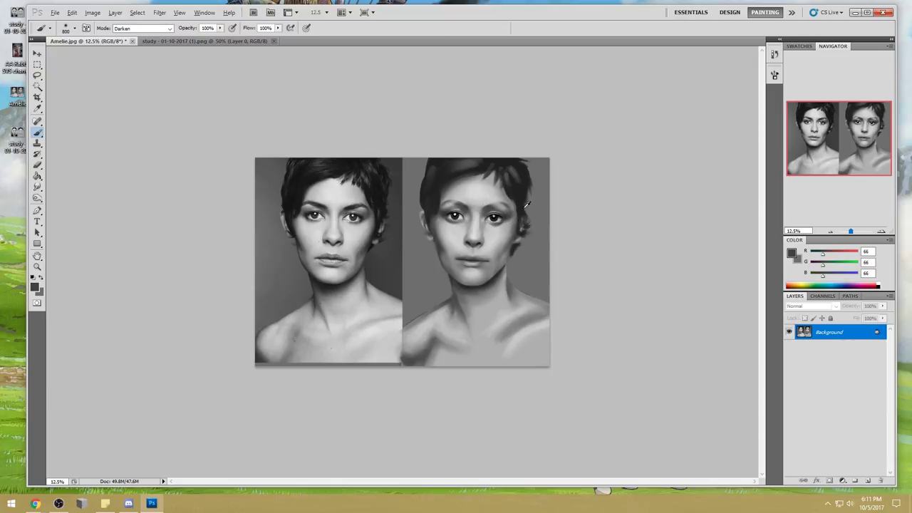
key("alt")
key("z")
left_click(574, 303)
key("b")
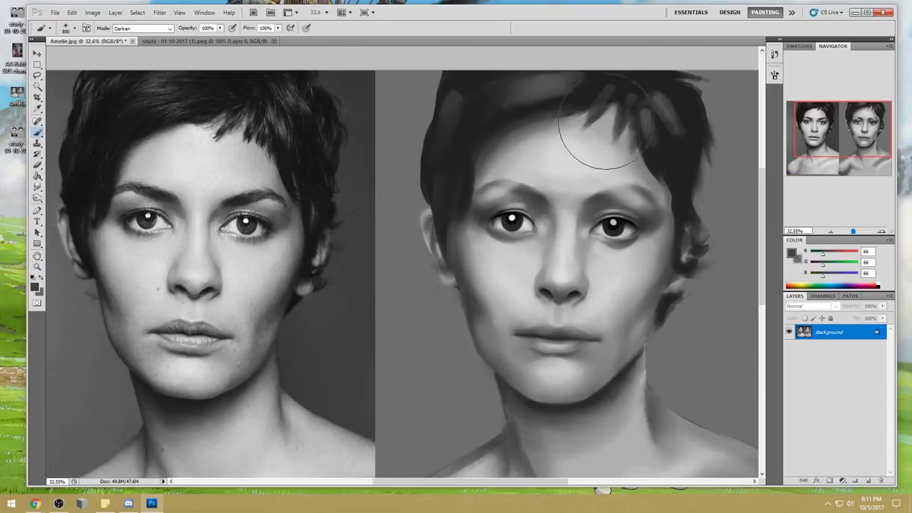
left_click(615, 228, "alt")
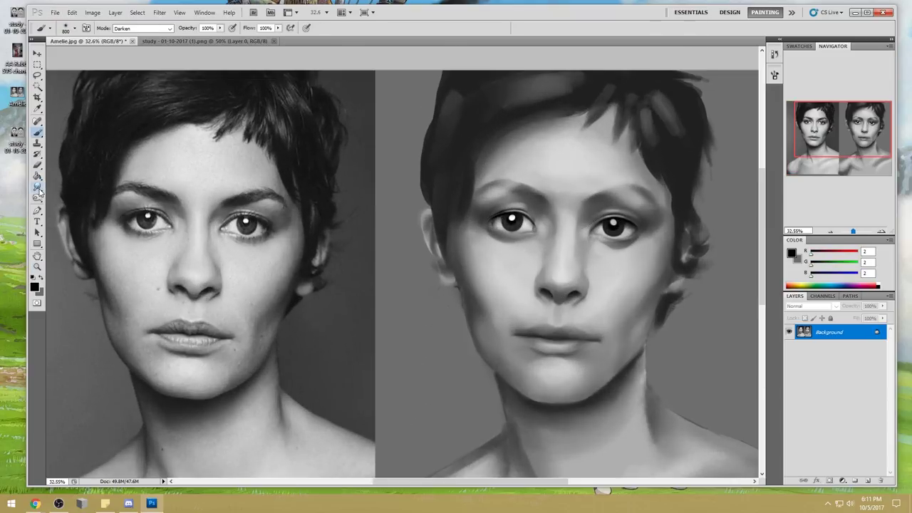
right_click(400, 137)
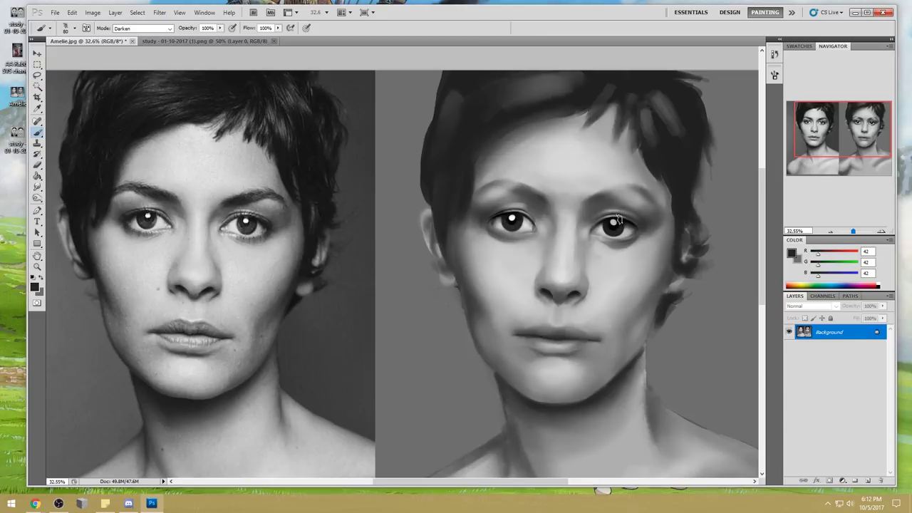
key("bracketleft")
- Return the brush mode to Normal and repaint the skin between the brows with sampled greys 157 and 192 at up to 90 px
left_click(581, 198, "alt")
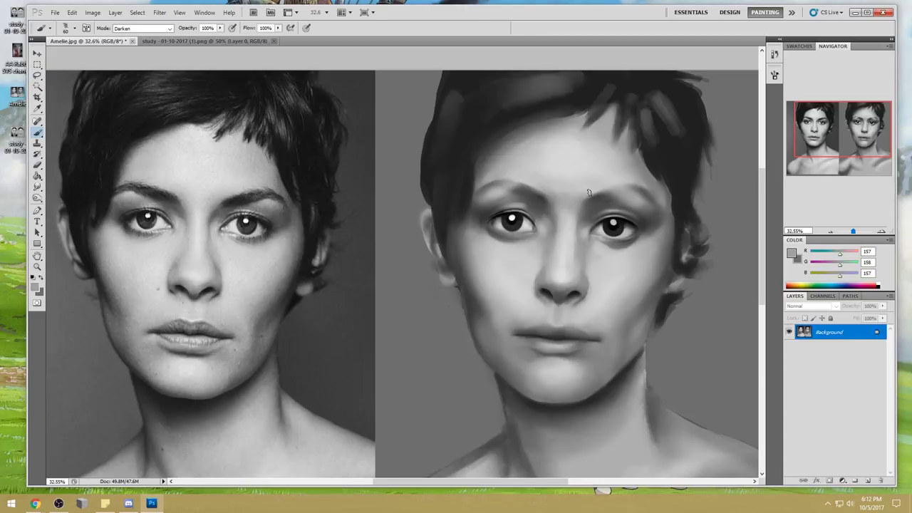
left_click(142, 27)
left_click(132, 31)
left_click(581, 195, "alt")
left_click(583, 189, "alt")
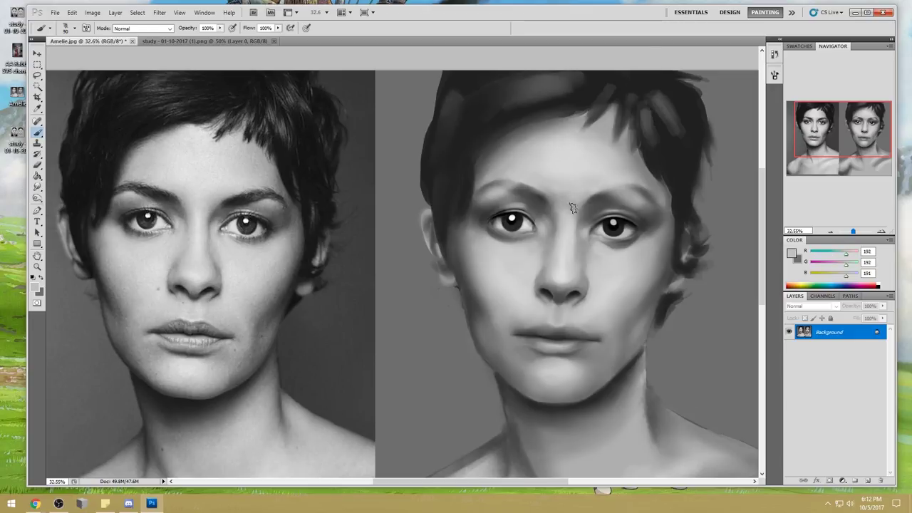
left_click(623, 203, "alt")
left_click_drag(620, 203, 595, 204)
key("ctrl+z")
- Enlarge the brush to 150 px and lighten the inner part of the right-hand brow and upper lid with sampled grey 161
key("bracketright")
key("bracketright")
key("bracketright")
left_click(620, 205, "alt")
left_click(621, 204, "alt")
left_click(634, 198, "alt")
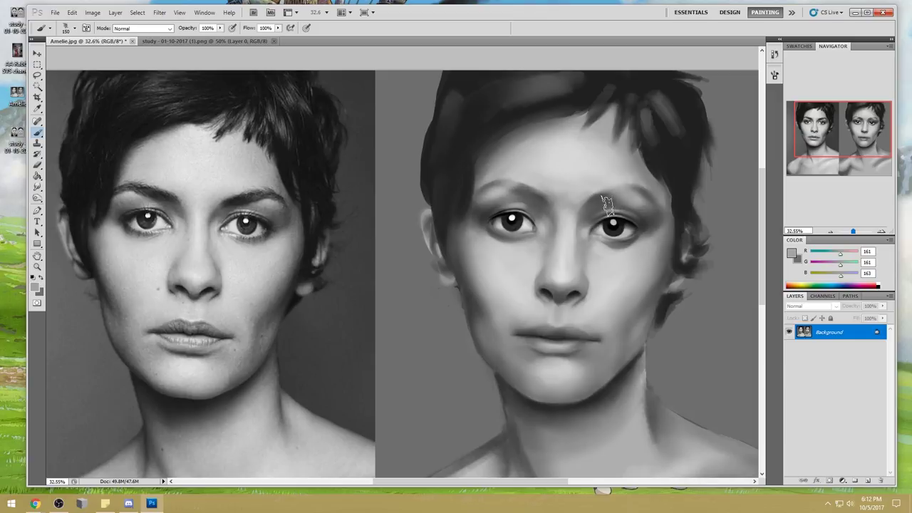
- Paint both eyebrows in dark grey 36 sampled from the hair, using a brush reduced to 50 px
scroll(613, 182, "down", 2)
key("r")
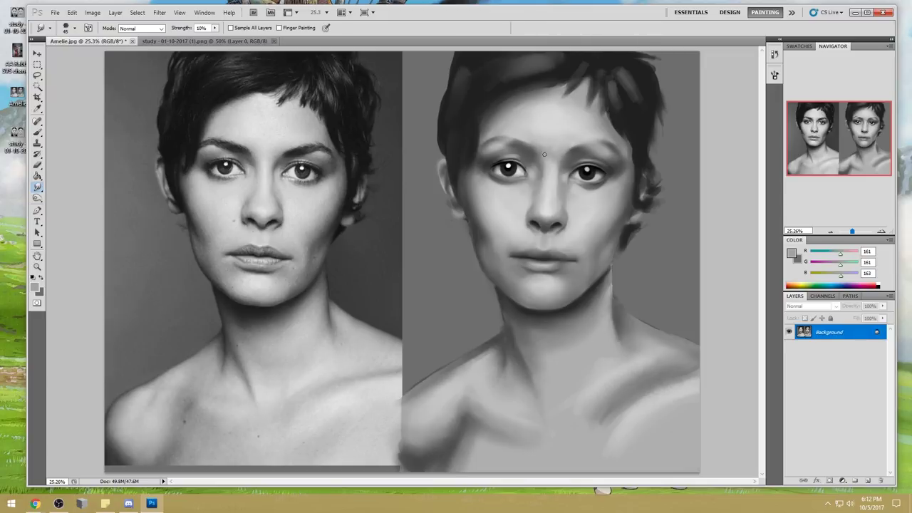
key("b")
right_click(577, 158)
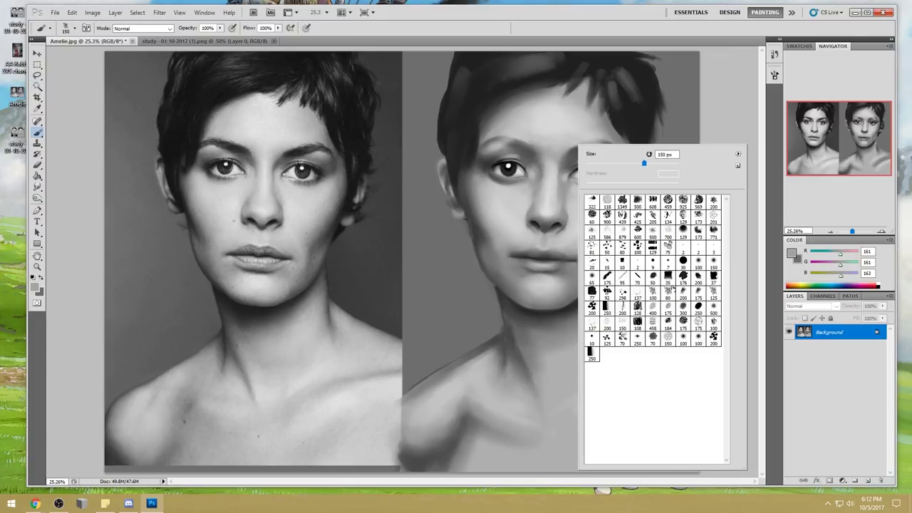
left_click(710, 116)
left_click(613, 112, "alt")
key("[")
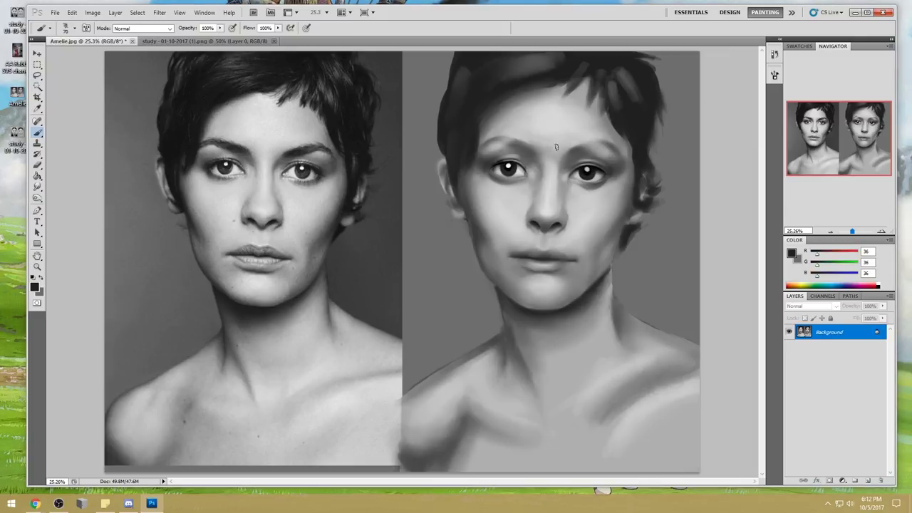
mouse_move(570, 152)
left_mouse_down()
mouse_move(589, 145)
mouse_move(546, 147)
left_mouse_up()
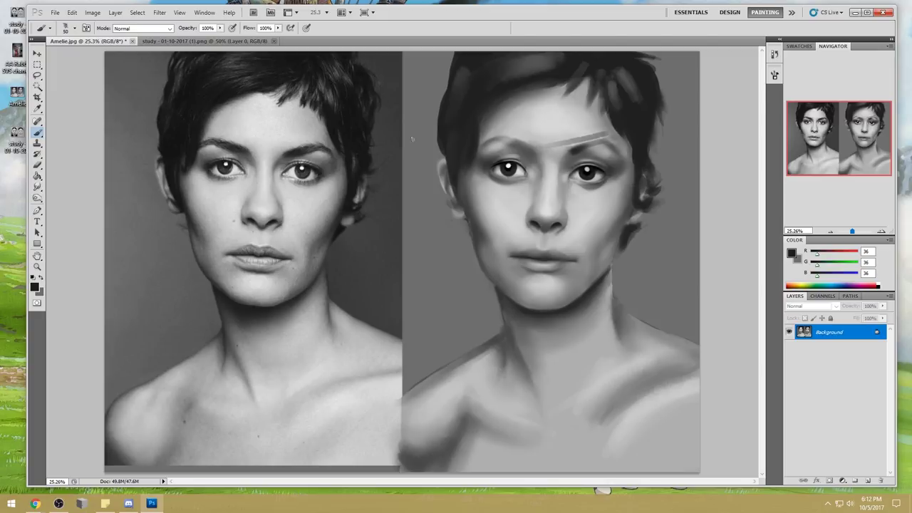
key("ctrl+z")
key("ctrl+alt+z")
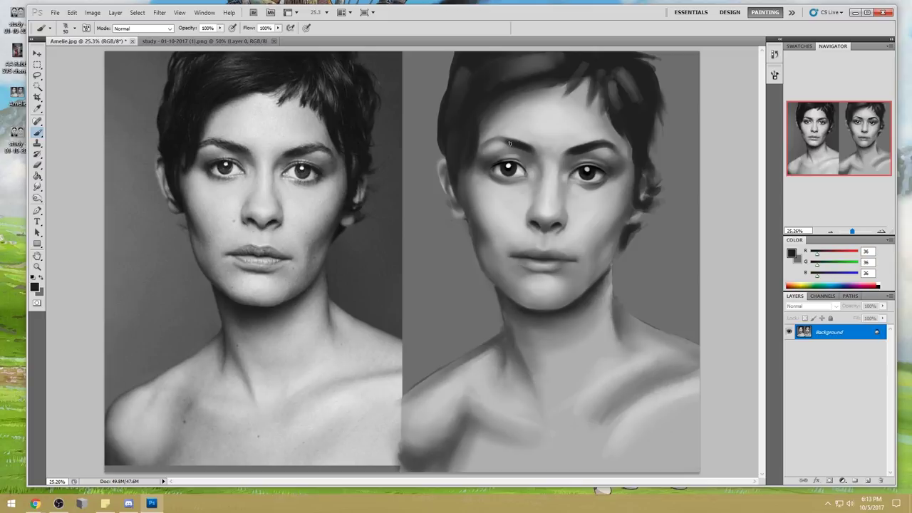
left_click_drag(502, 141, 488, 150)
- Refine the inner ends of both brows with sampled greys 87 and 38 at 50 px, blending with the Smudge tool
left_click(532, 159, "alt")
left_click(574, 153, "alt")
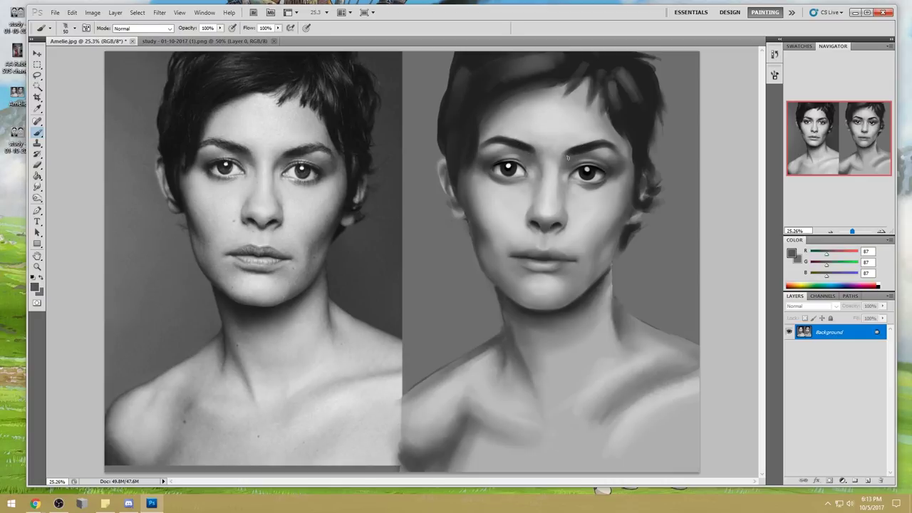
left_click(520, 145, "alt")
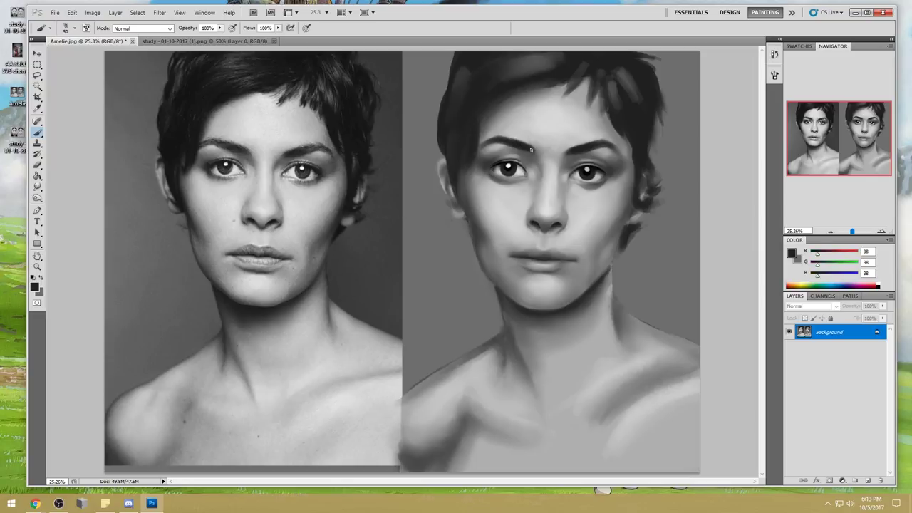
left_click(577, 150, "alt")
left_click(527, 147, "alt")
left_click(577, 151, "alt")
left_click(37, 187)
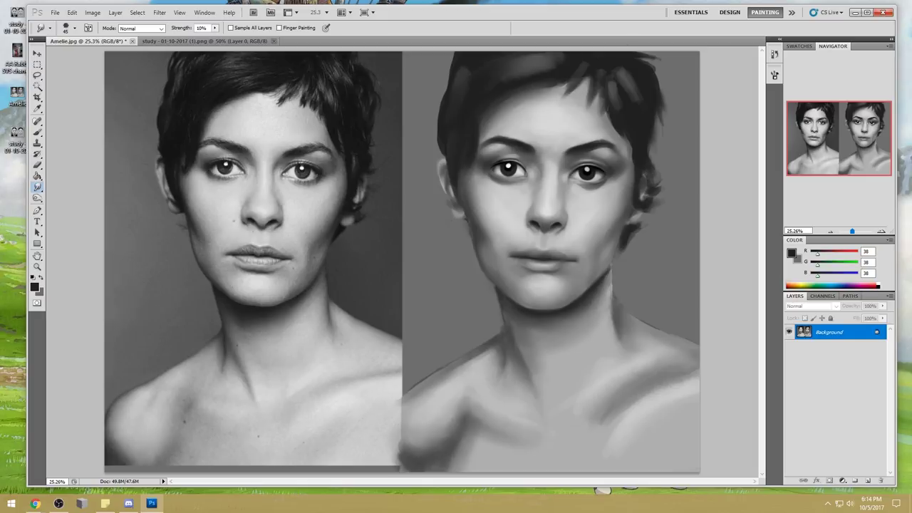
- Retouch the right-hand brow and the area around its eye with sampled greys 52, 39, 194 and 204, using a 40 px brush
key("b")
left_click(612, 141, "alt")
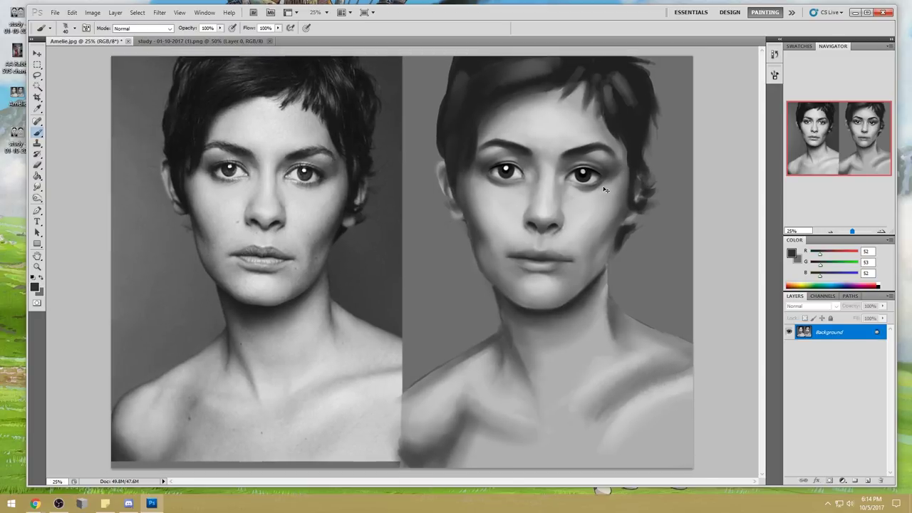
key("ctrl+minus")
left_click(531, 184, "alt")
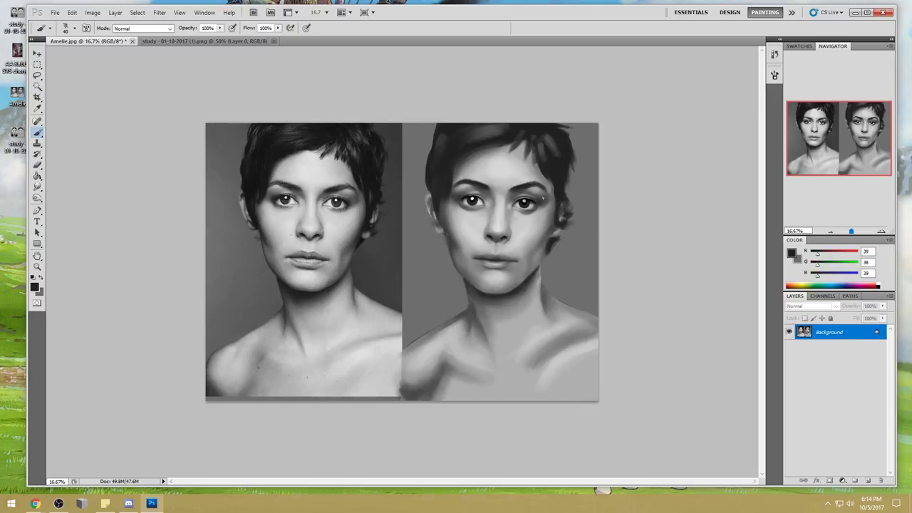
left_click(527, 212, "alt")
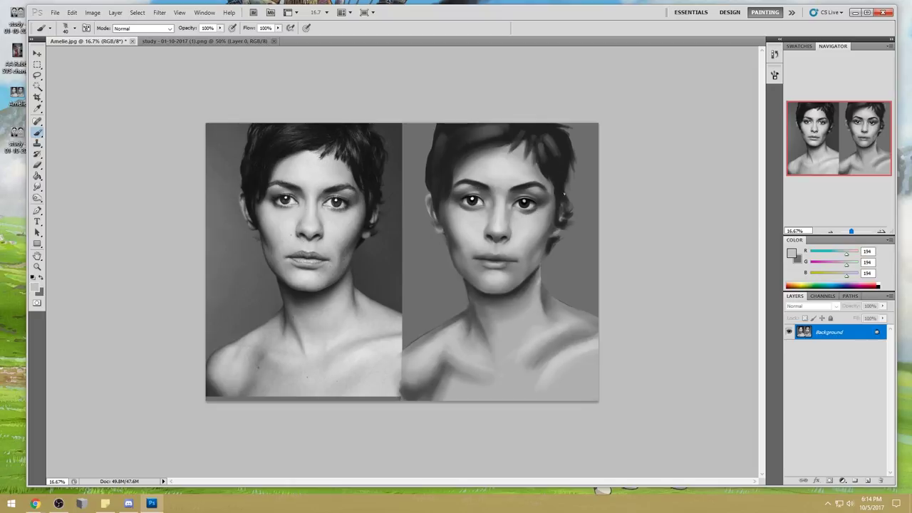
left_click(531, 214, "alt")
key("r")
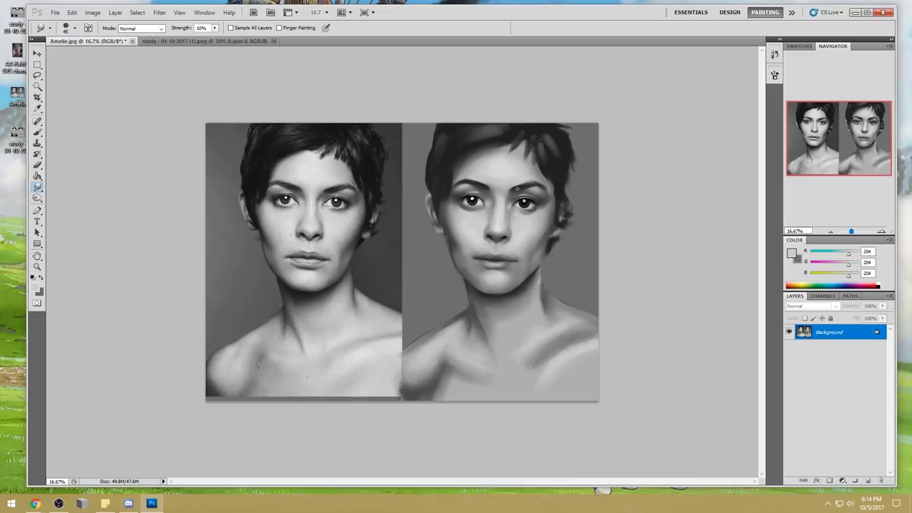
- Clean up the edges of the right-hand brow with a 60 px brush and sampled greys 194, 114 and 182
key("b")
left_click(519, 180, "alt")
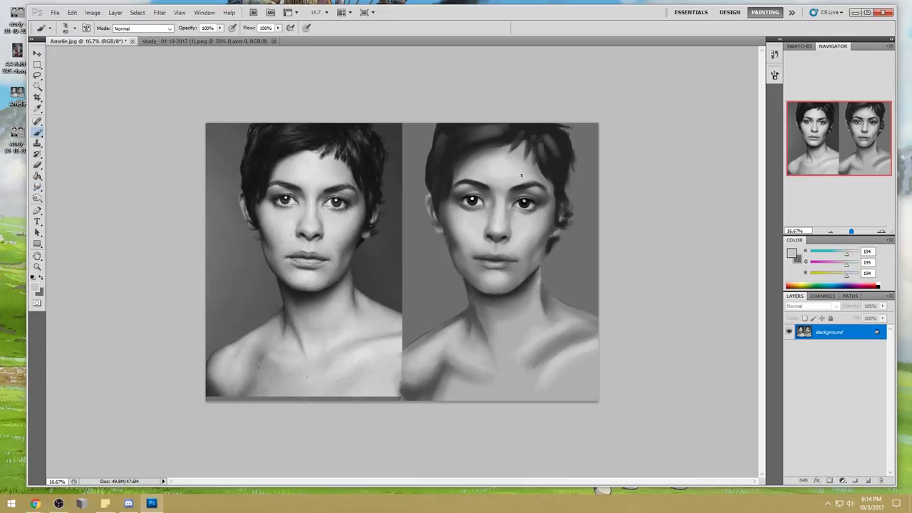
left_click(521, 180, "alt")
left_click(524, 192, "alt")
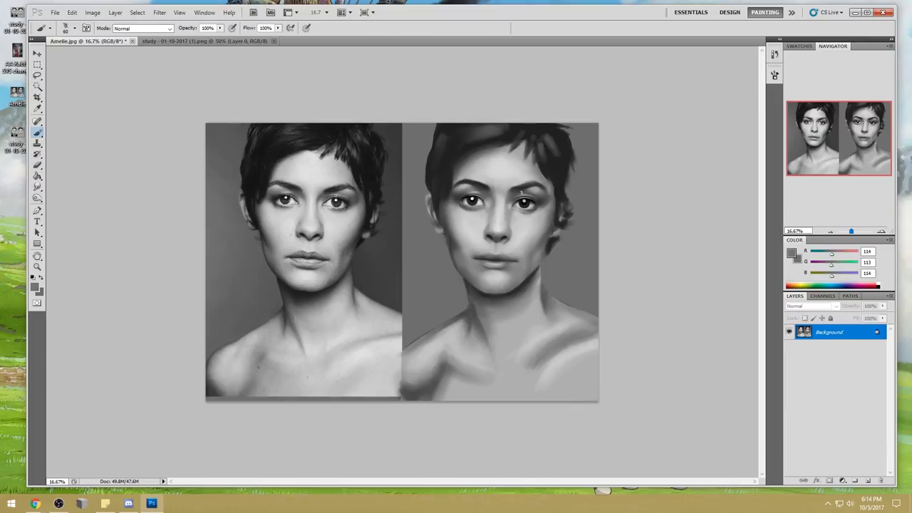
left_click(541, 184, "alt")
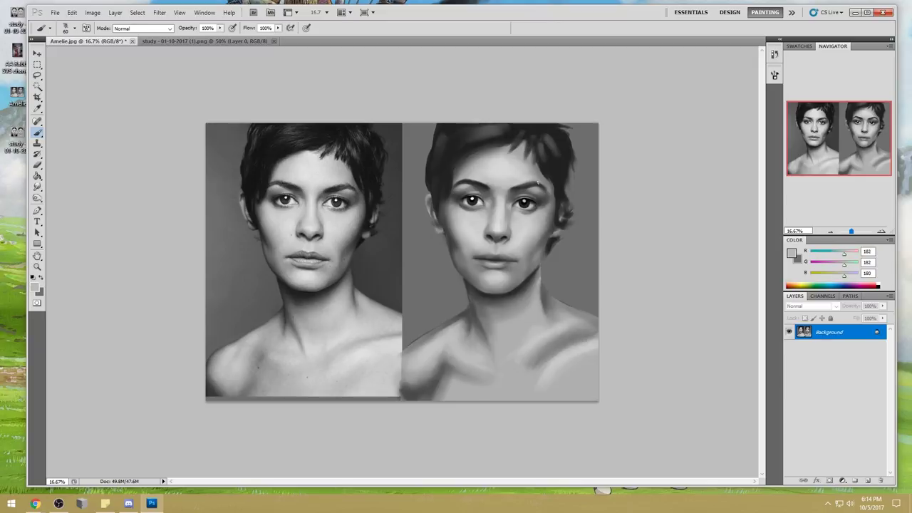
- Soften the edges of the left-hand brow with sampled grey 114 and touch up above the right-hand brow with grey 176
left_click(464, 177, "alt")
left_click(477, 184, "alt")
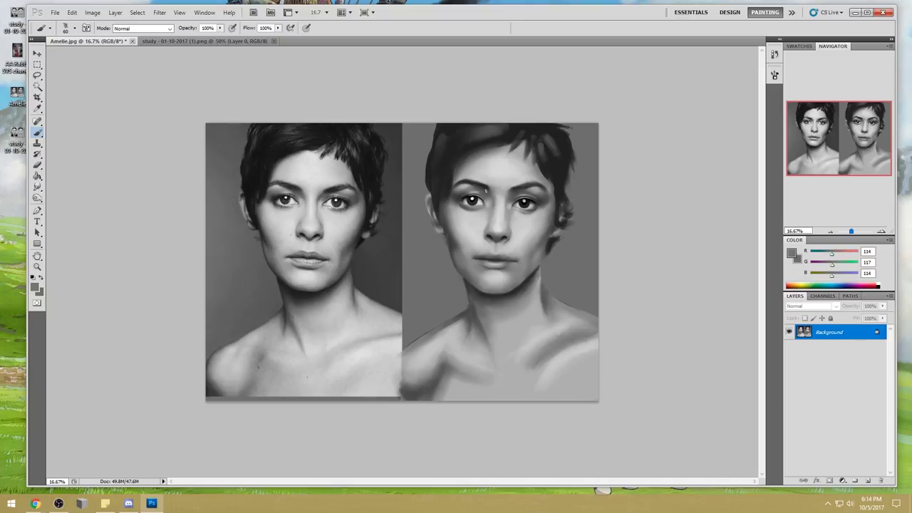
left_click(489, 185, "alt")
left_click(457, 183, "alt")
left_click(539, 176, "alt")
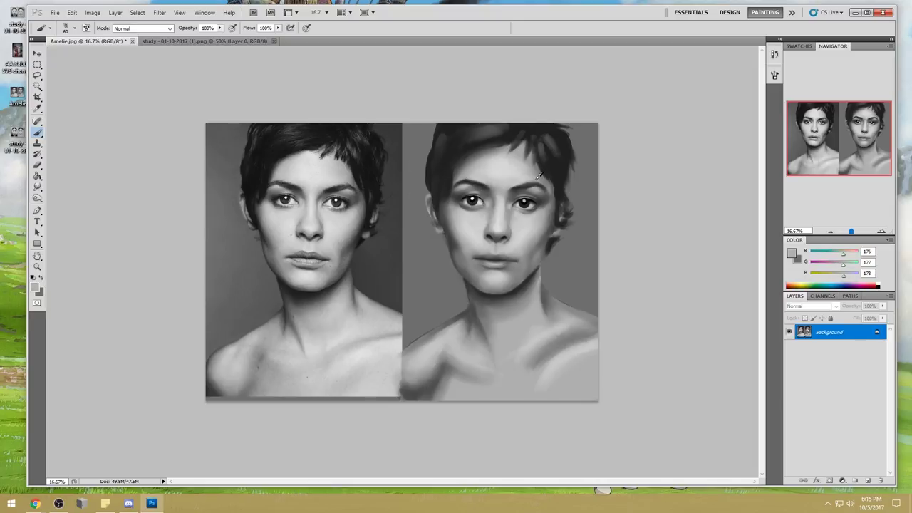
- Darken the left-hand brow with sampled greys 44 and 45 using a 40 px brush, then choose the Smudge tool for blending
left_click(474, 201, "alt")
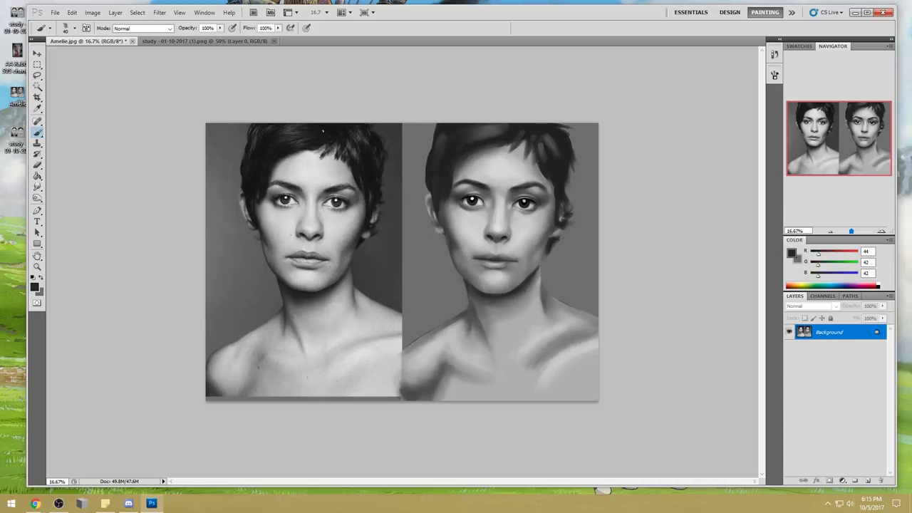
left_click(478, 187, "alt")
left_click(37, 187)
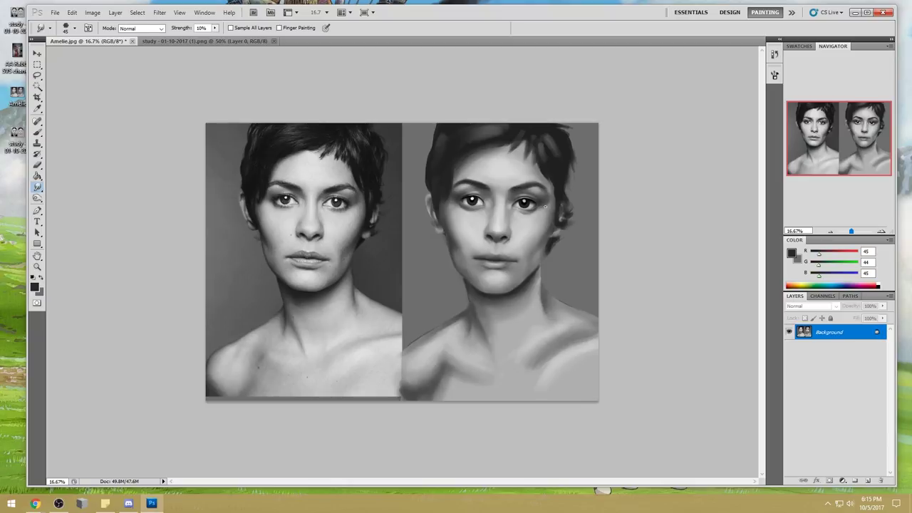
- Choose a soft round brush, enlarge it to 600 px and add a new layer above the painting
key("b")
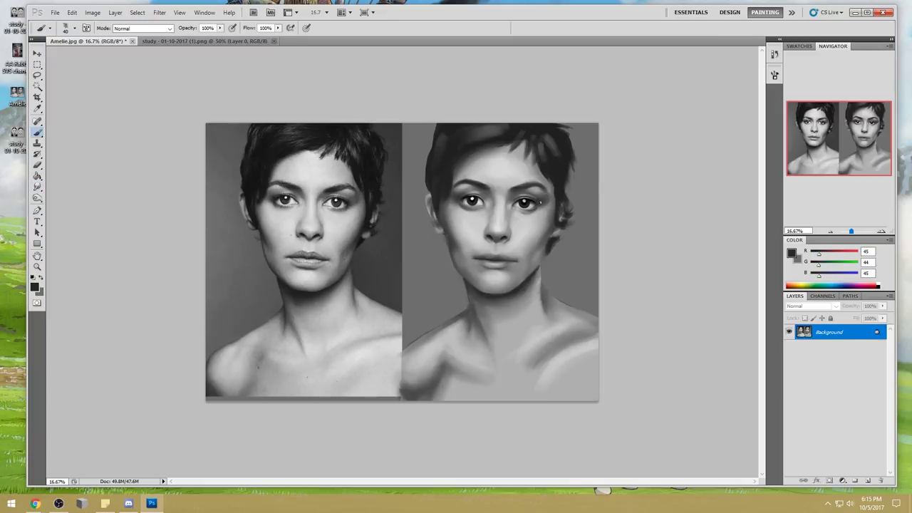
right_click(551, 207)
double_click(663, 291)
left_click(532, 206, "alt")
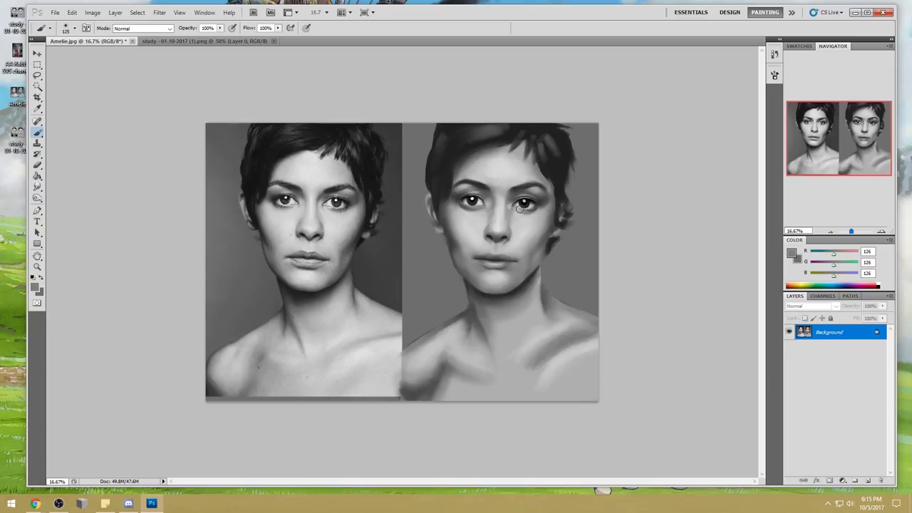
key("bracketright")
key("bracketright")
key("bracketright")
key("bracketright")
left_click(868, 480)
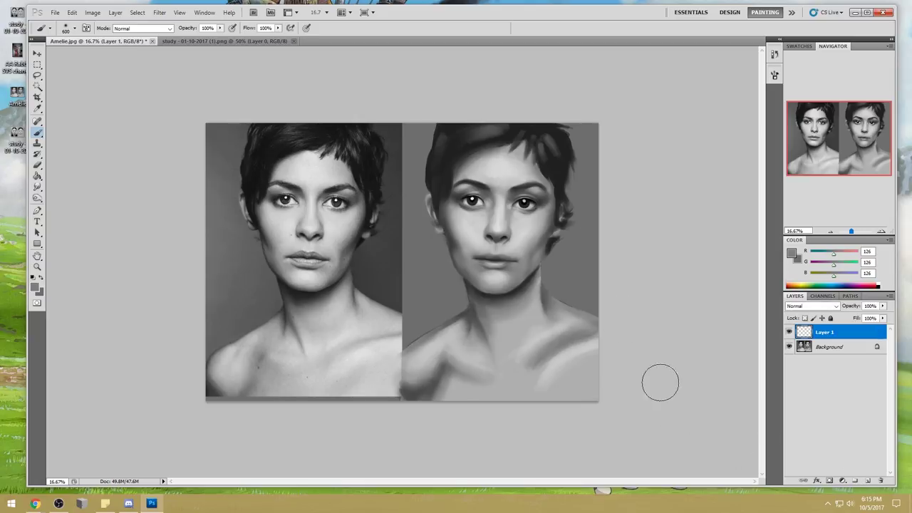
- Shade softly around the right-hand eye on the new layer with the 600 px brush, sampling greys 201, 4 and 198
left_click(526, 213, "alt")
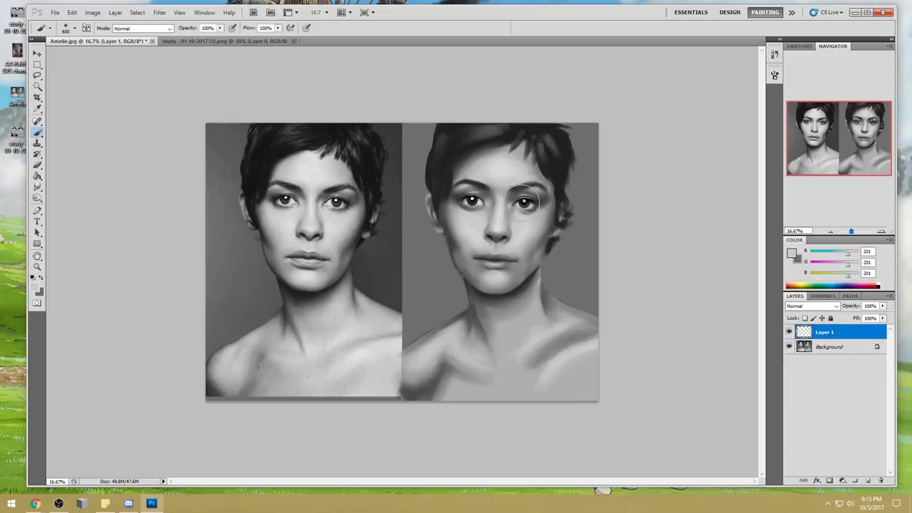
left_click(526, 203, "alt")
left_click(525, 203, "alt")
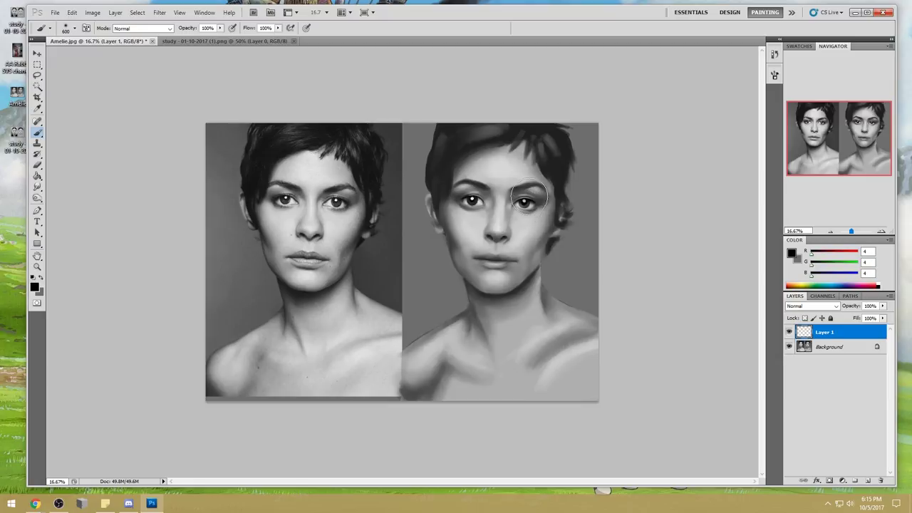
left_click(525, 203, "alt")
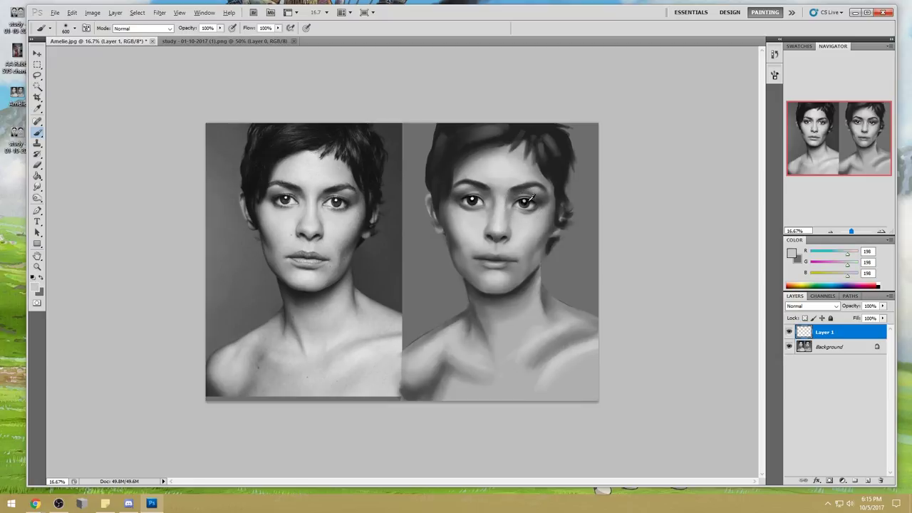
left_click(526, 203, "alt")
key("ctrl+space")
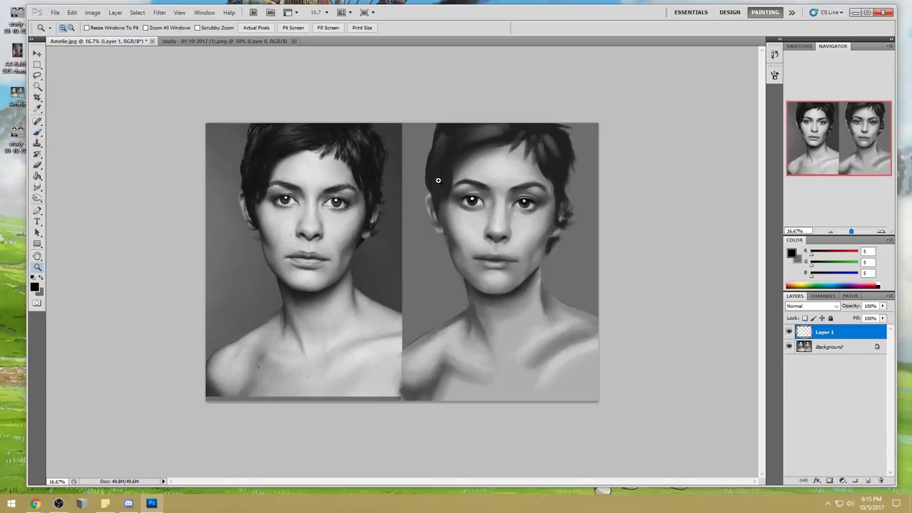
left_click_drag(437, 179, 590, 242)
left_click(461, 216, "alt")
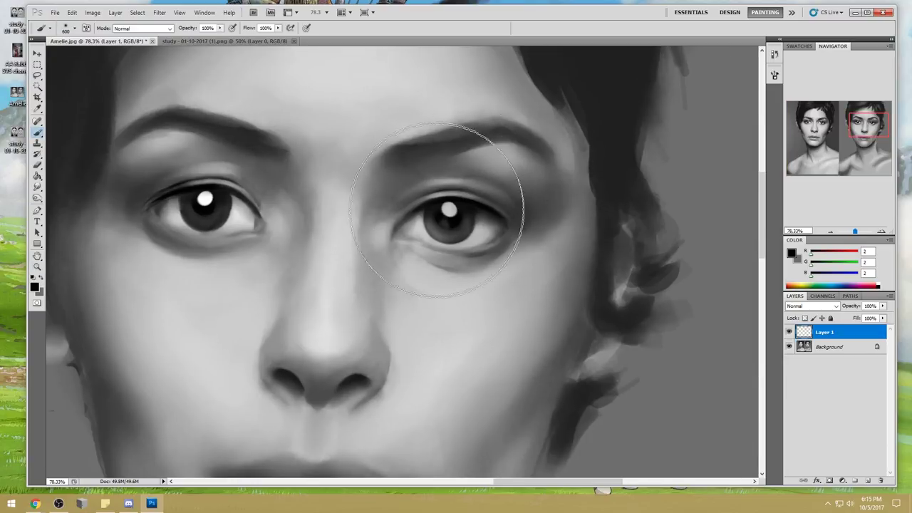
left_click(159, 13)
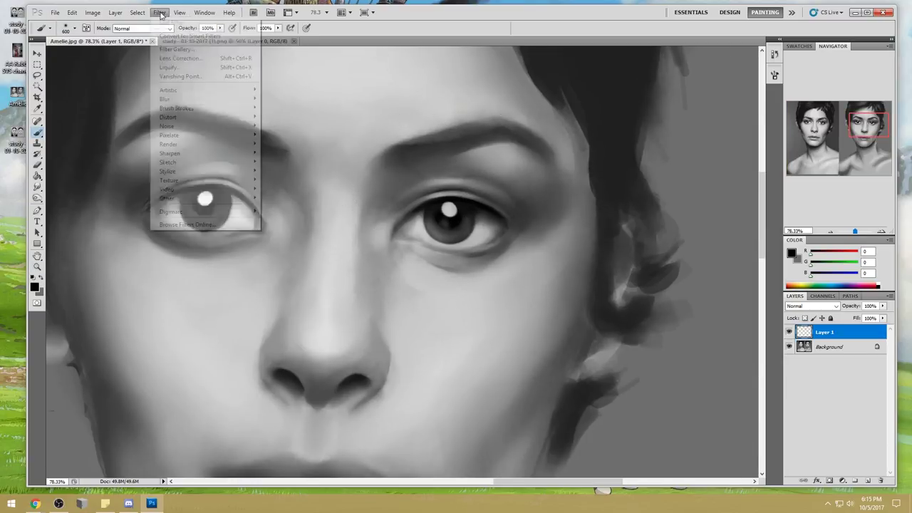
left_click(178, 74)
left_click(864, 41)
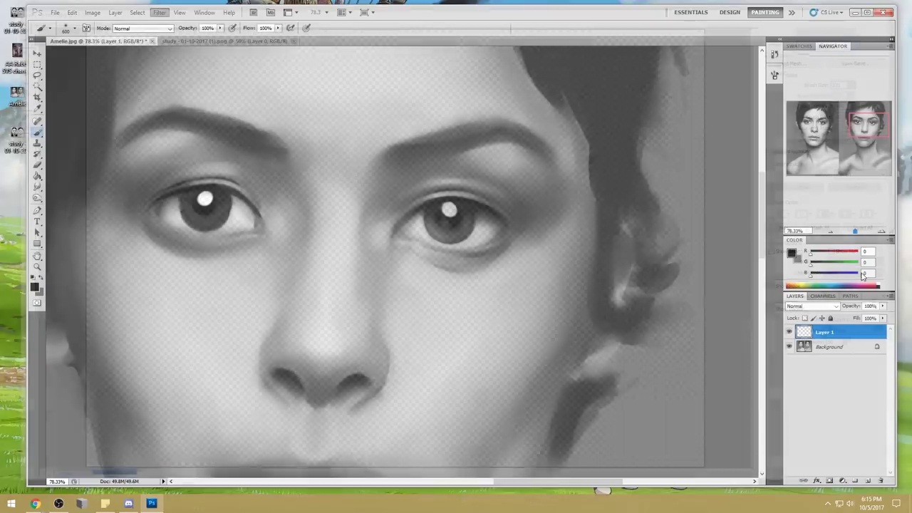
- Flatten the new layer into the background and open the Liquify filter on the whole image
right_click(866, 335)
left_click(842, 305)
left_click(159, 12)
left_click(178, 73)
- Shrink the white highlight in the right-hand eye with Liquify's Forward Warp tool at brush size 76
key("z")
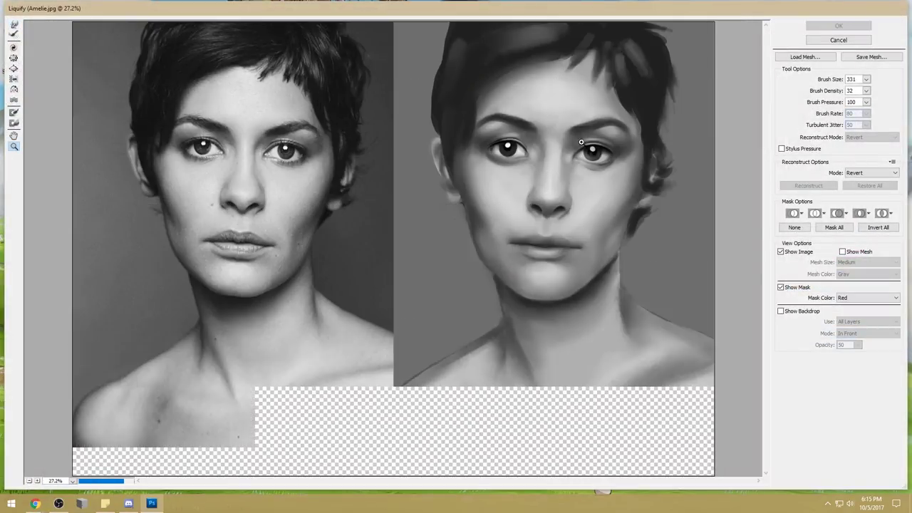
left_click_drag(566, 128, 621, 178)
left_click(15, 25)
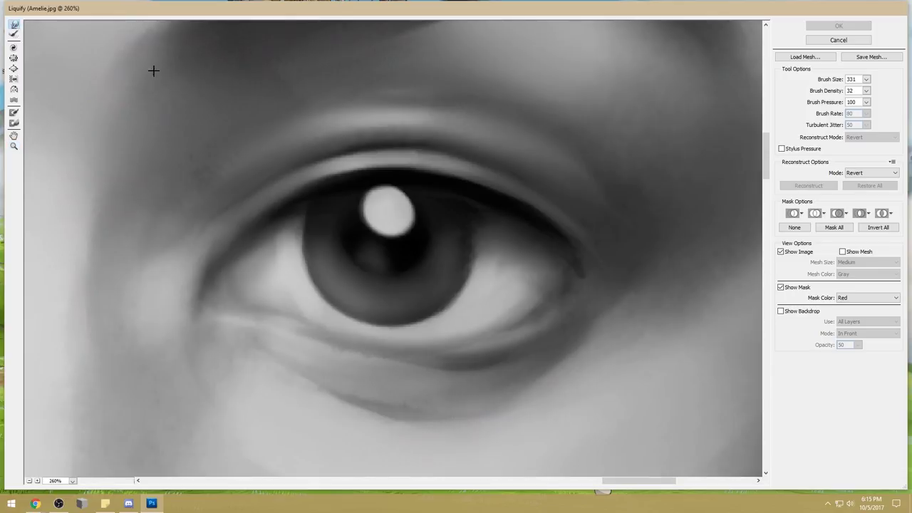
key("bracketleft")
key("bracketleft")
key("bracketleft")
key("bracketleft")
key("bracketleft")
key("bracketleft")
key("bracketleft")
key("bracketleft")
key("bracketleft")
key("bracketleft")
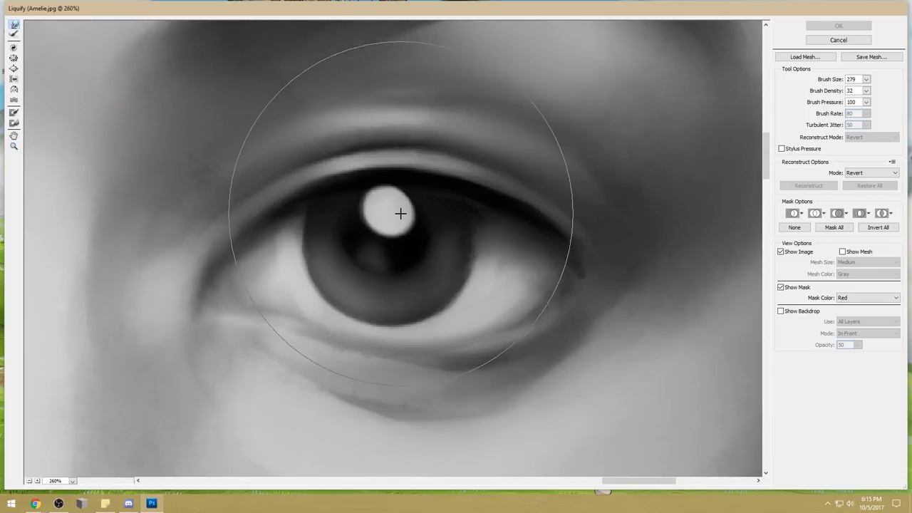
left_click(867, 80)
left_click_drag(823, 93, 819, 93)
mouse_move(409, 225)
left_mouse_down()
mouse_move(363, 224)
mouse_move(379, 195)
mouse_move(392, 193)
mouse_move(413, 216)
mouse_move(387, 234)
left_mouse_up()
- Shrink the white highlight in the left-hand eye with the size 76 Forward Warp brush and apply the Liquify changes
scroll(366, 228, "left", 10)
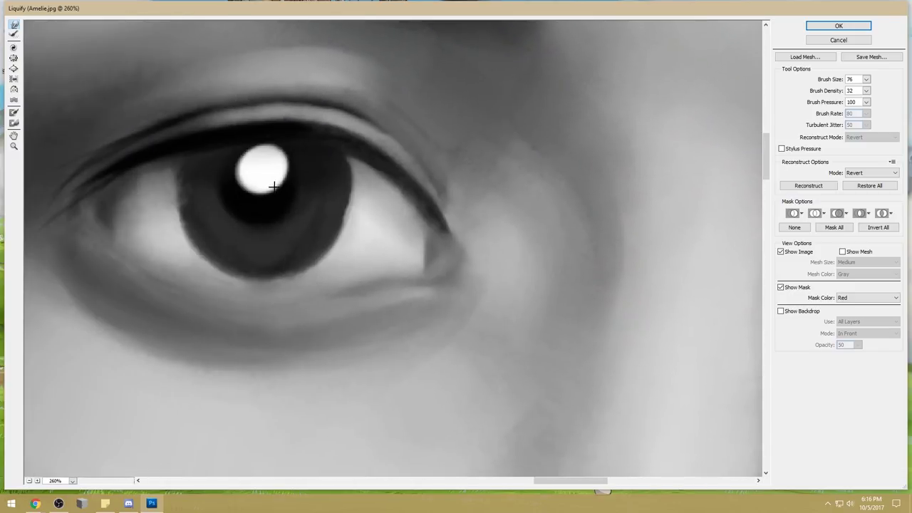
mouse_move(273, 186)
left_mouse_down()
mouse_move(225, 187)
mouse_move(234, 164)
mouse_move(261, 195)
mouse_move(260, 168)
mouse_move(258, 196)
mouse_move(310, 166)
mouse_move(225, 158)
mouse_move(268, 147)
mouse_move(243, 144)
mouse_move(226, 158)
mouse_move(294, 162)
mouse_move(235, 160)
left_mouse_up()
left_click(827, 29)
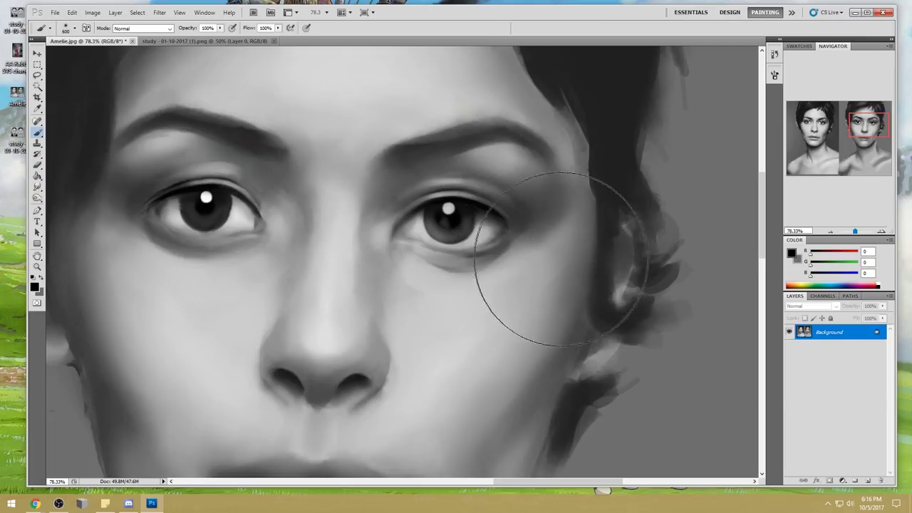
- Sample near-black (RGB 1) from the right-hand iris and choose the 80 px textured brush preset
left_click_drag(492, 264, 560, 262)
left_click(531, 212, "alt")
key("[")
key("[")
key("[")
key("[")
key("[")
key("[")
key("[")
key("[")
key("[")
key("[")
key("[")
key("[")
key("[")
key("[")
key("[")
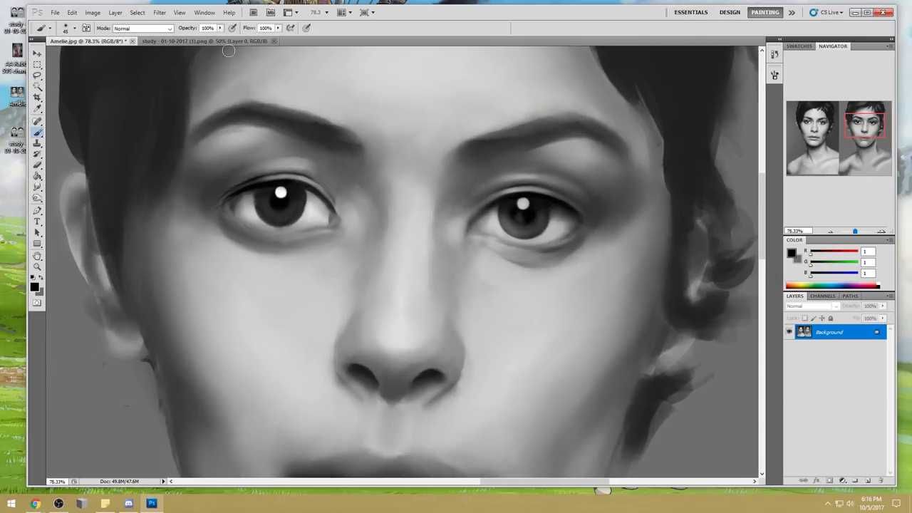
right_click(528, 222)
left_click(618, 312)
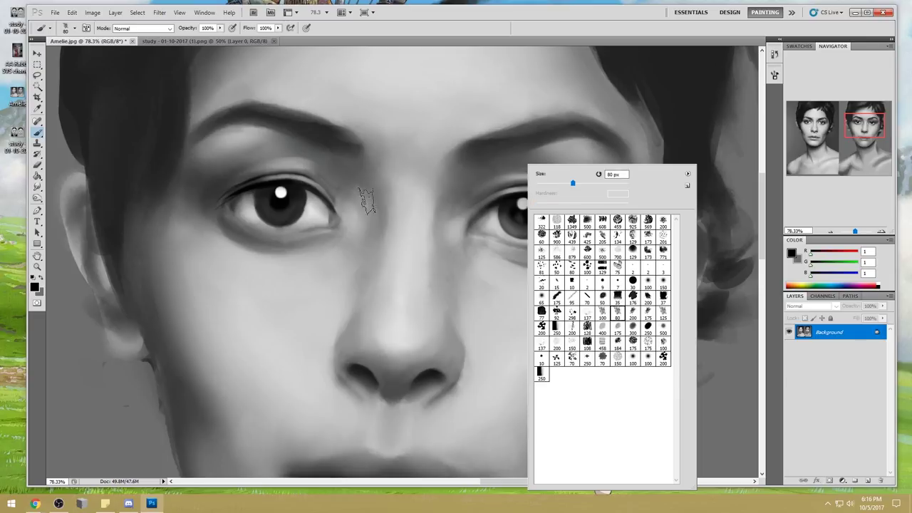
- Darken the irises around the white highlights with the textured brush at 15 px, sampling RGB 4 from the left-hand eye
left_click(278, 209, "alt")
key("bracketleft")
key("bracketleft")
key("bracketleft")
key("bracketleft")
key("bracketleft")
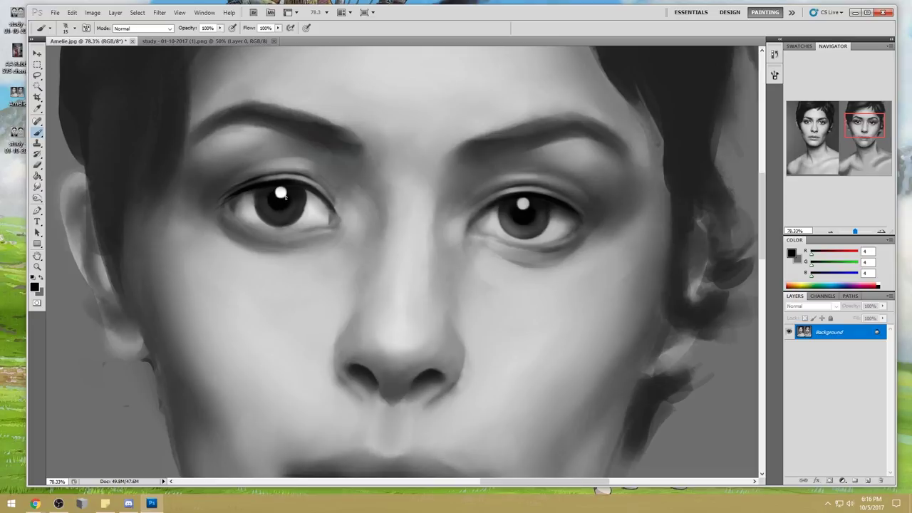
- Touch up the right-hand iris with the textured brush at 25 px, sampling greys 178 and 5
key("ctrl+0")
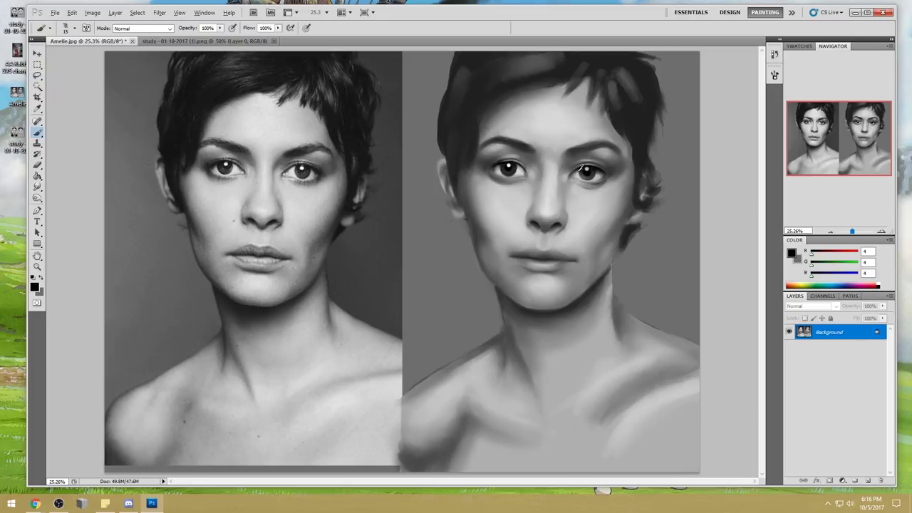
left_click(569, 173, "alt")
key("]")
left_click(586, 169)
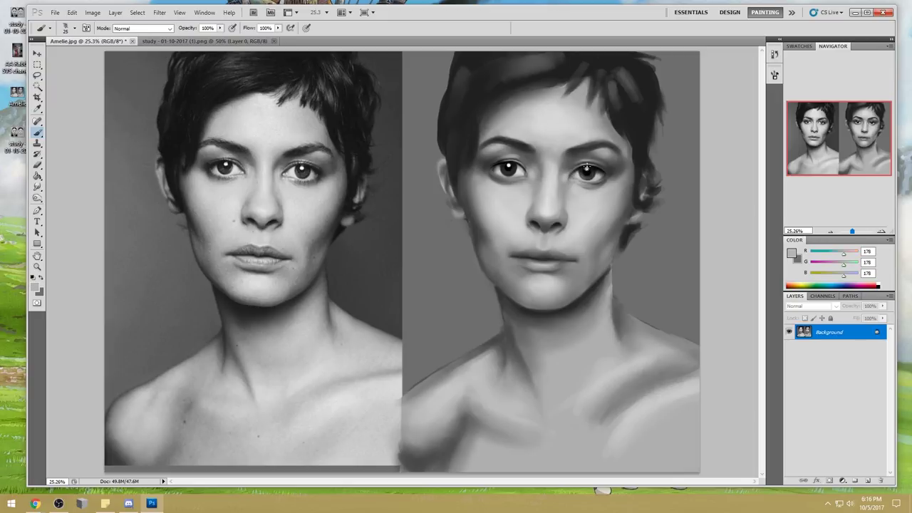
left_click(587, 168, "alt")
- Shade the lower lid of the right-hand eye with a round brush at 35 px, sampling greys 180, 53 and 194
right_click(603, 170)
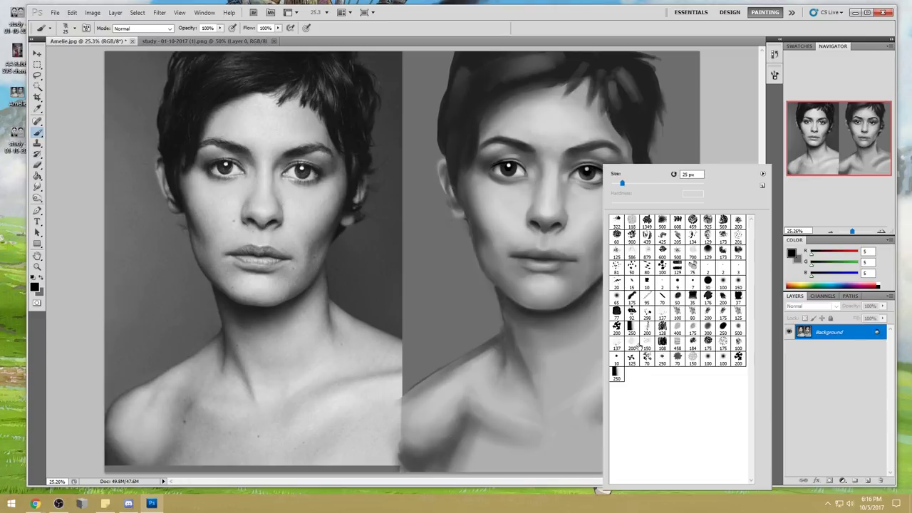
left_click(617, 358)
key("Return")
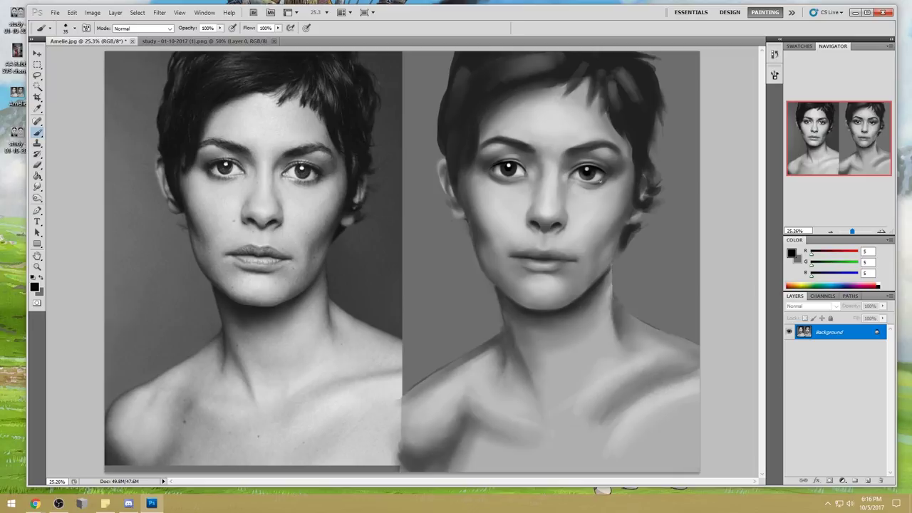
left_click(599, 189, "alt")
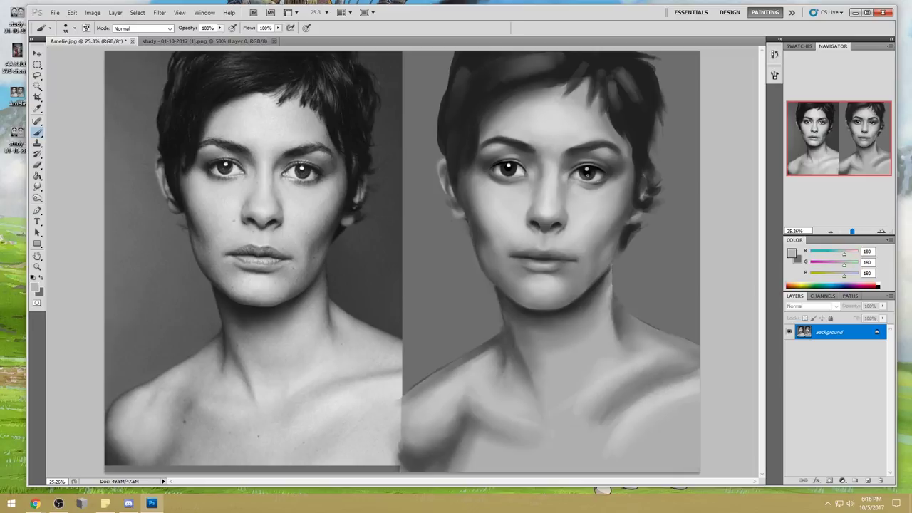
left_click(603, 181, "alt")
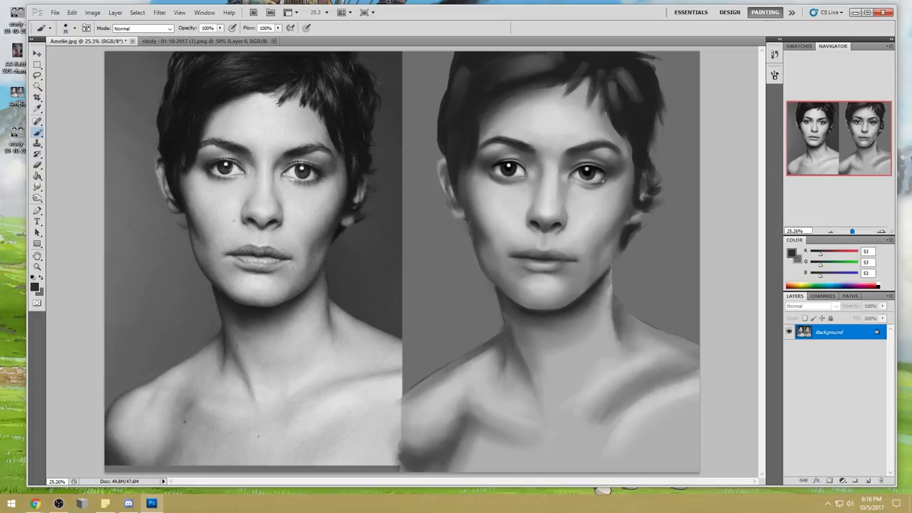
left_click(581, 179, "alt")
left_click(594, 189, "alt")
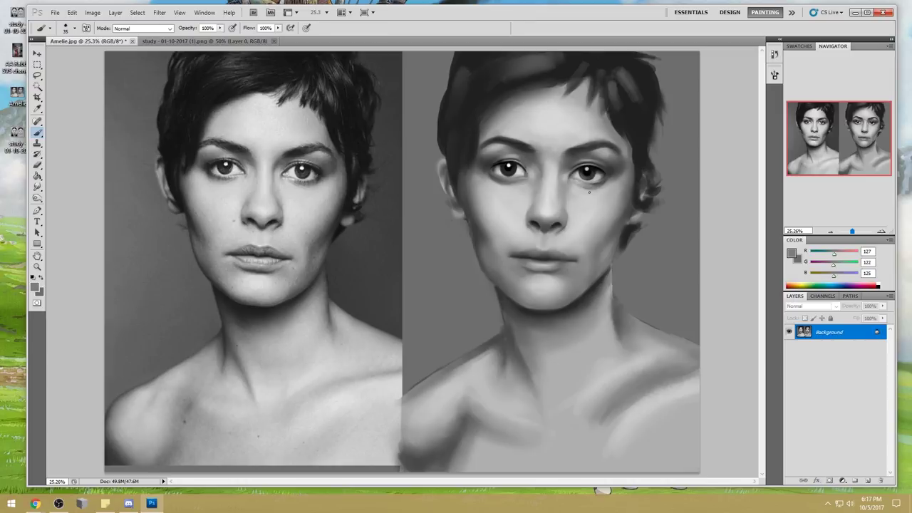
left_click(587, 192, "alt")
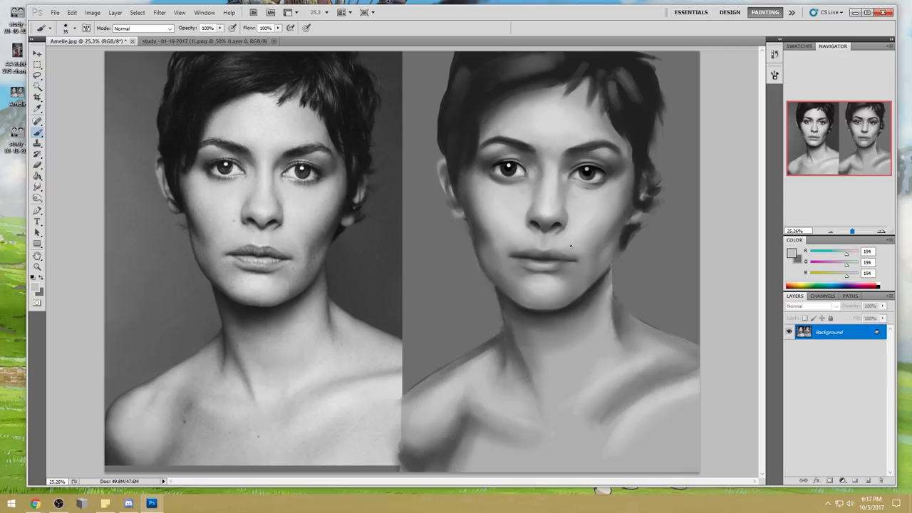
- Add a new layer and paint the dark outer lash line of the right-hand eye in grey 21
left_click(593, 167, "alt")
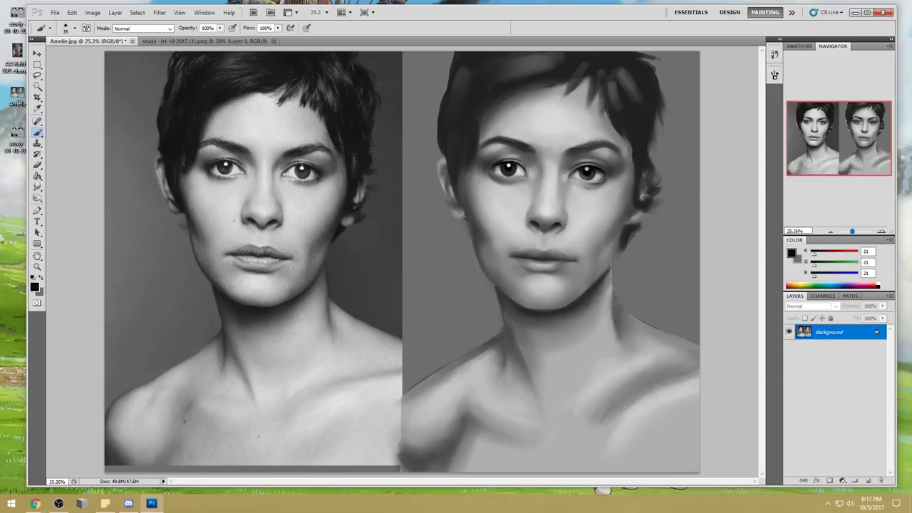
left_click(869, 481)
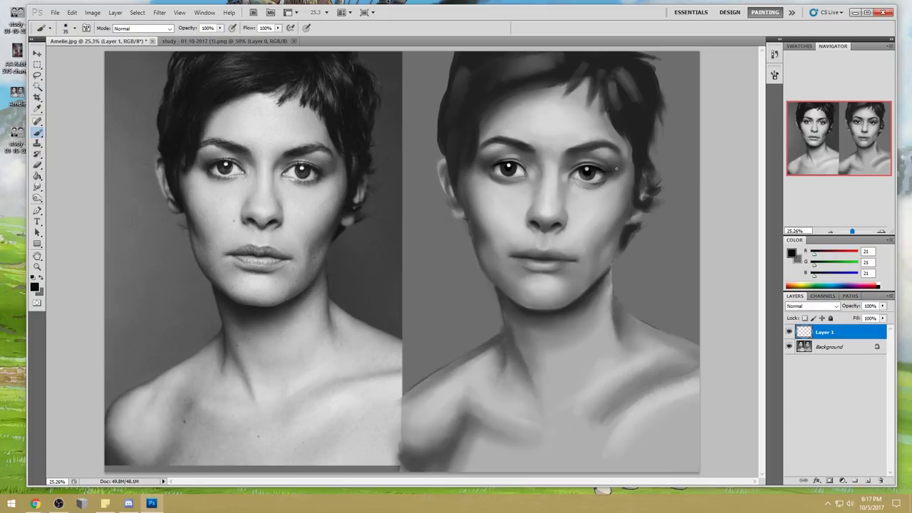
key("alt")
key("alt")
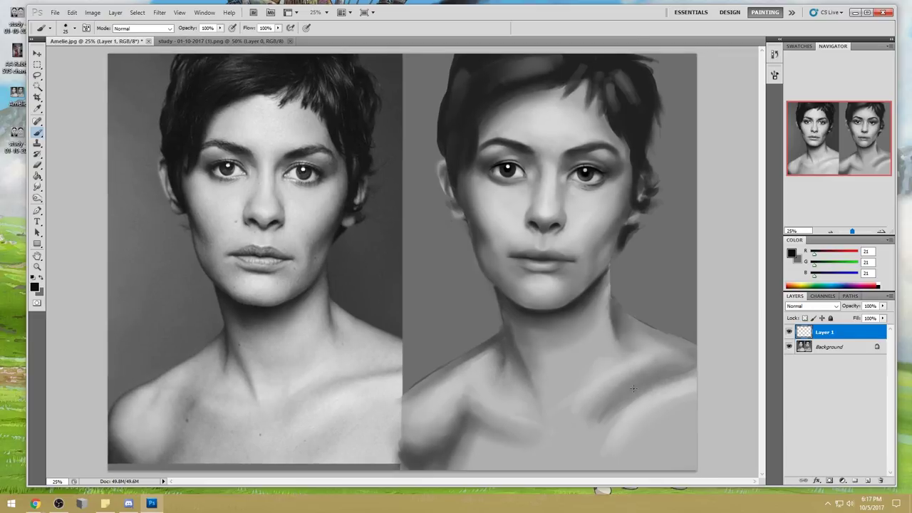
key("ctrl+minus")
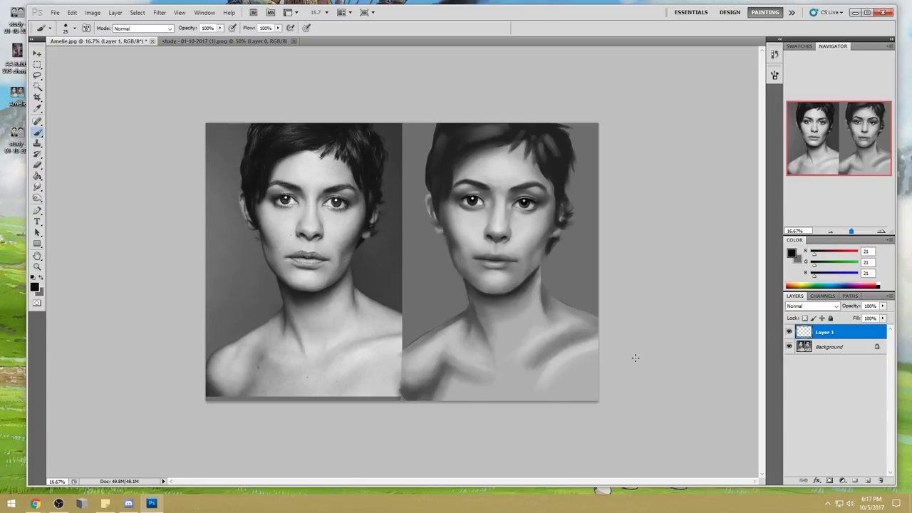
left_click(38, 187)
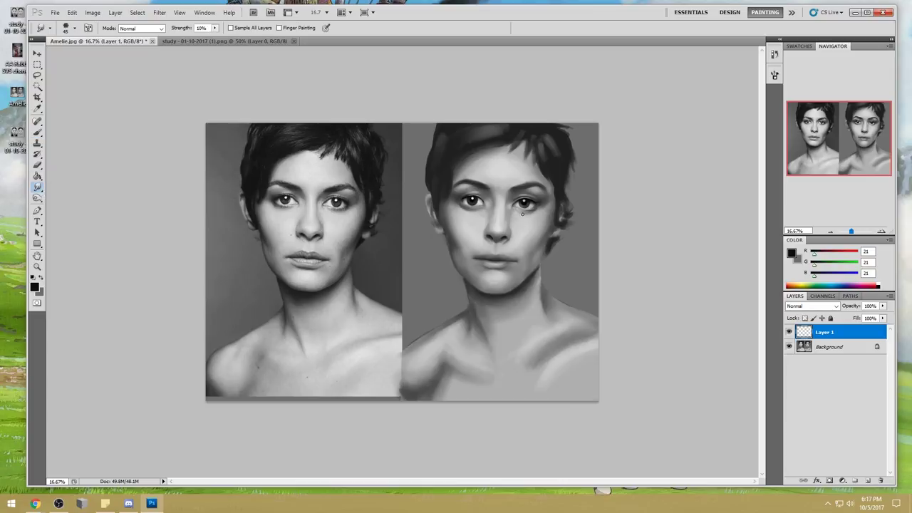
key("b")
- Lighten the inner corner of the right-hand eye on Layer 1 with a 100 px brush, sampling greys 203 and 202
key("z")
left_click_drag(246, 170, 536, 295)
key("b")
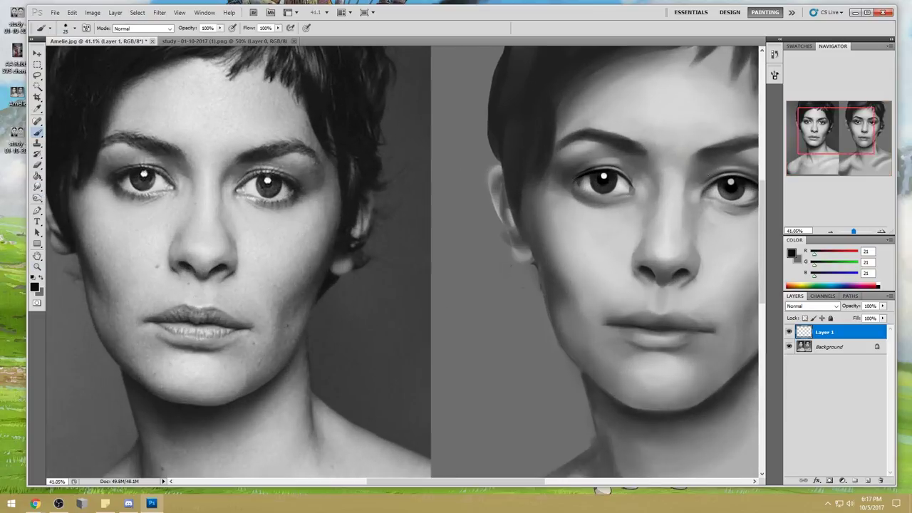
left_click(728, 219, "alt")
left_click_drag(738, 263, 627, 232)
right_click(641, 151)
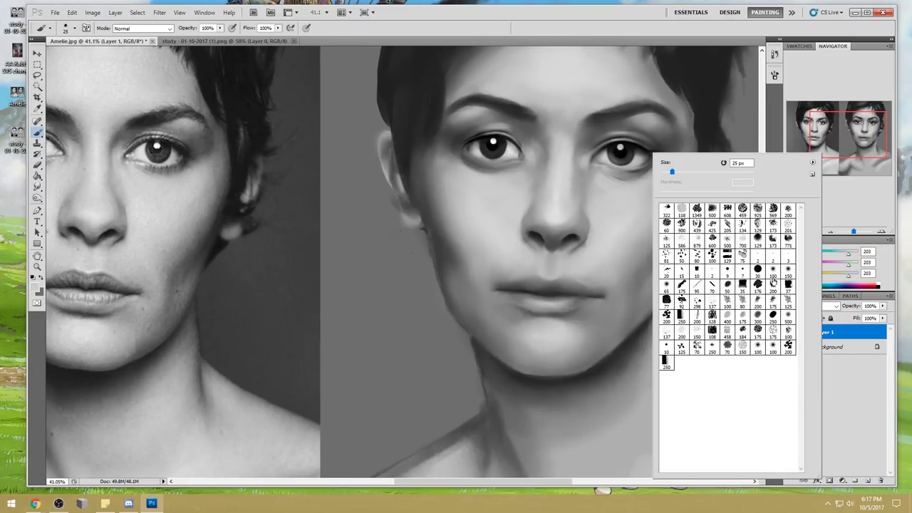
left_click(606, 157, "alt")
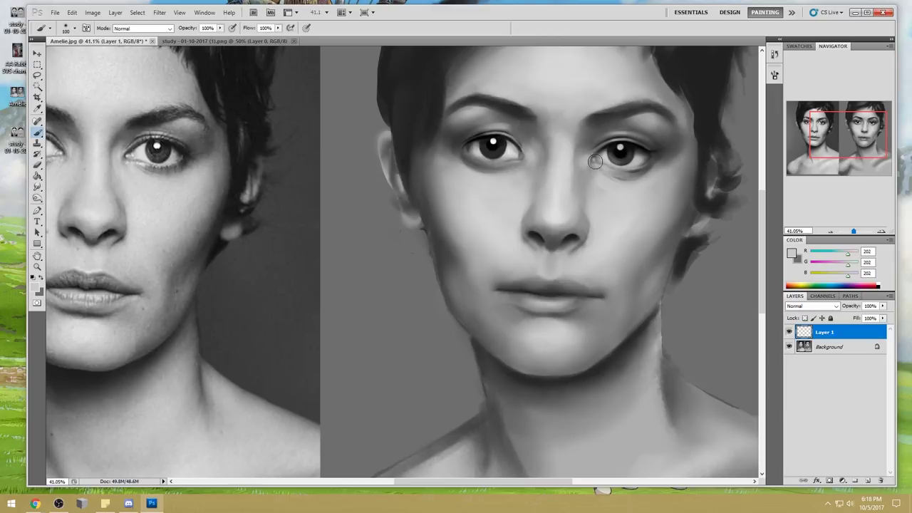
- Enlarge the brush to 175 px and blend the right-hand eye's inner corner, sampling greys 148, 67 and 197
key("bracketright")
key("bracketright")
key("bracketright")
left_click(595, 156, "alt")
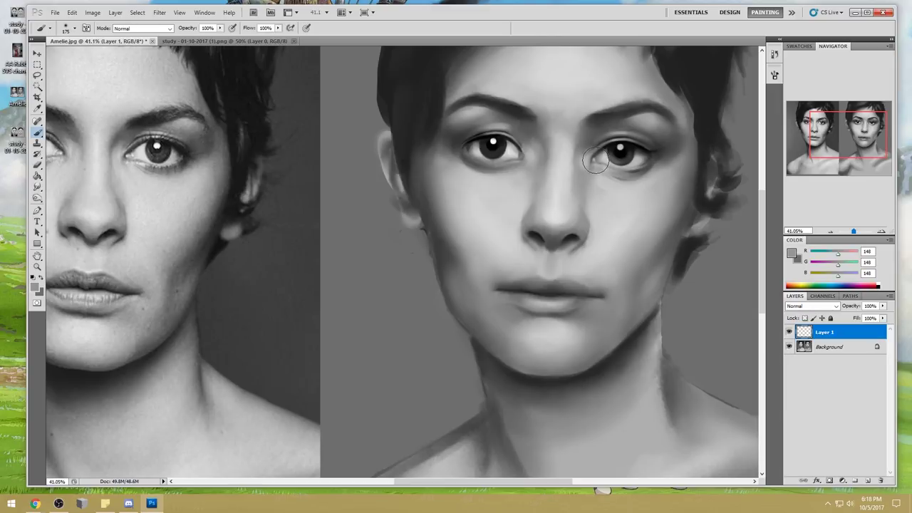
left_click(599, 155, "alt")
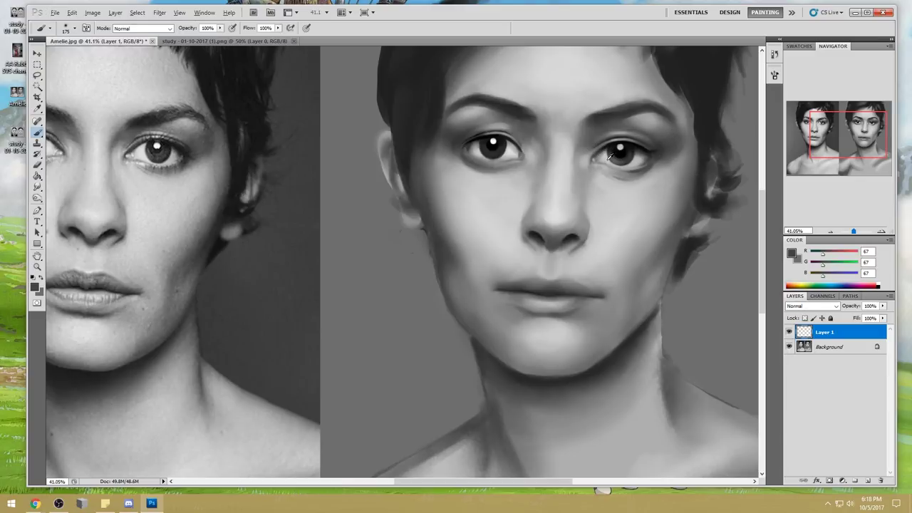
left_click(609, 155, "alt")
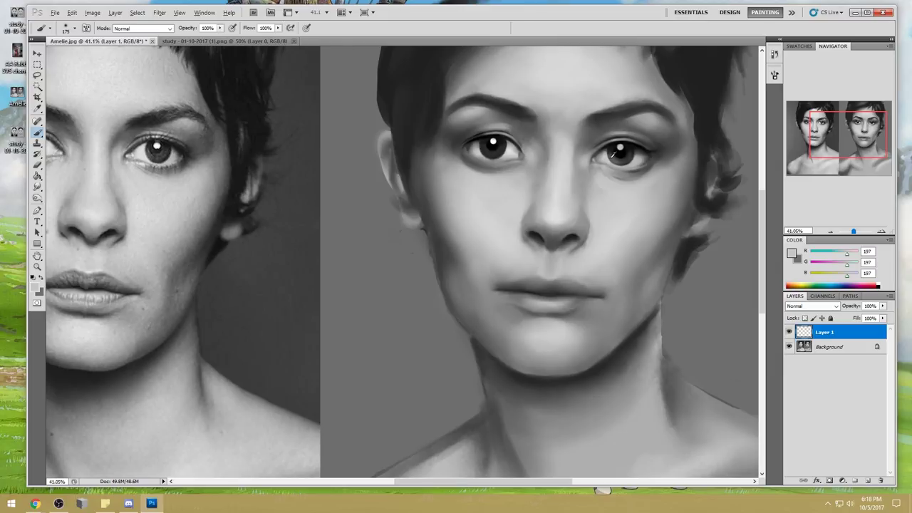
- Refine the shading at the right-hand eye's inner corner with the 175 px brush, sampling greys 72, 169 and 90
left_click(606, 152, "alt")
left_click(595, 154, "alt")
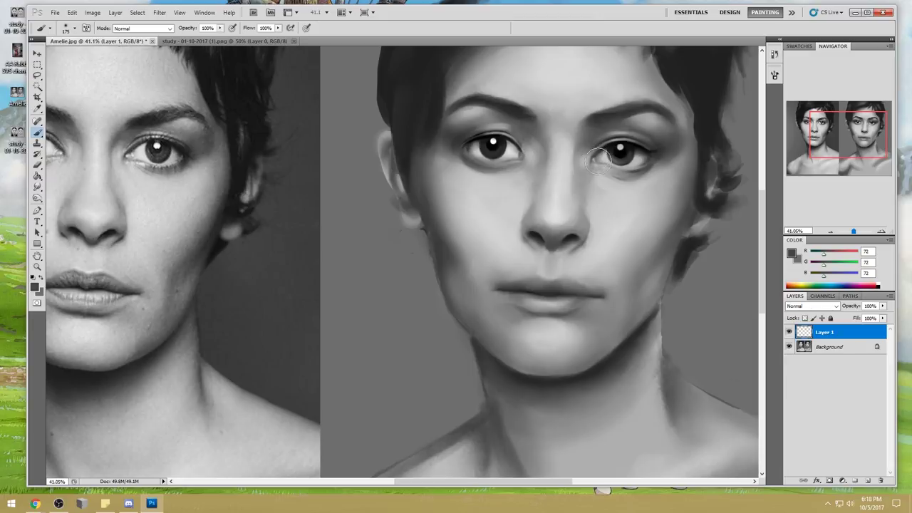
left_click(597, 155, "alt")
left_click(596, 157, "alt")
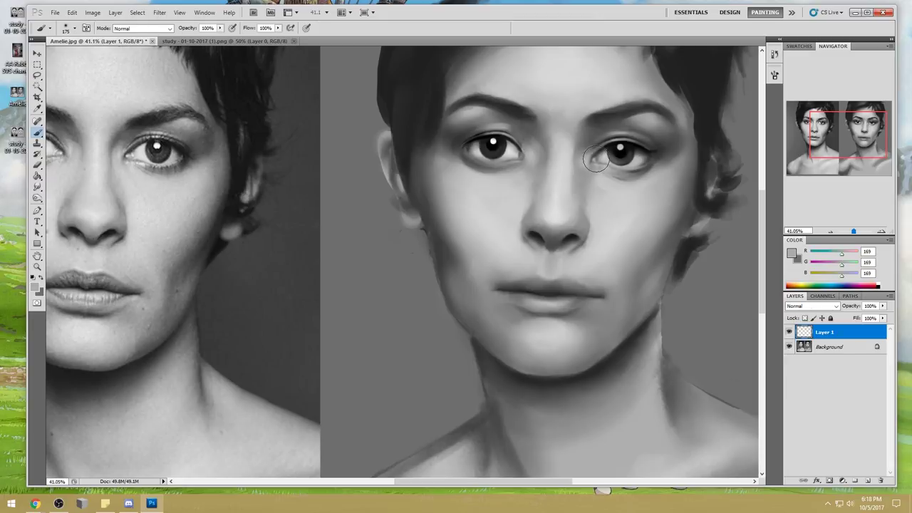
left_click(598, 160, "alt")
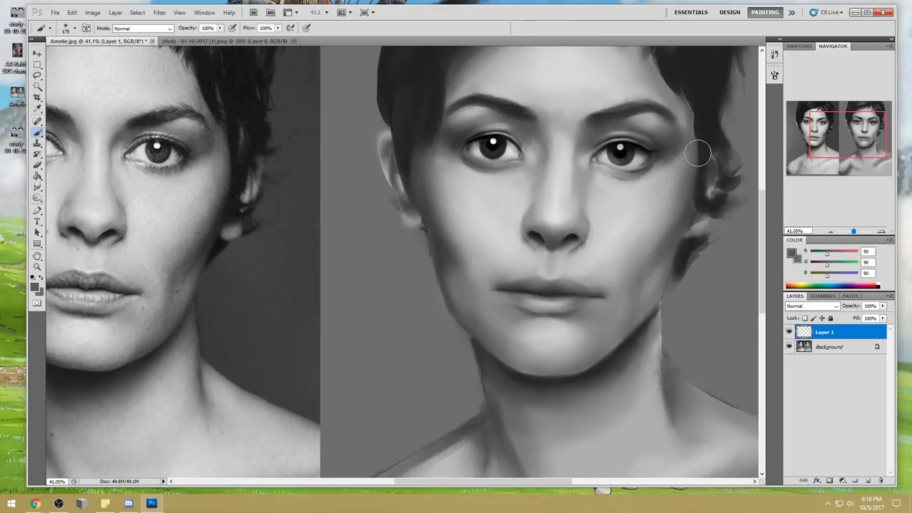
- Enlarge the brush to 400 px and soften the area around the right-hand eye, sampling grey 200
key("ctrl+0")
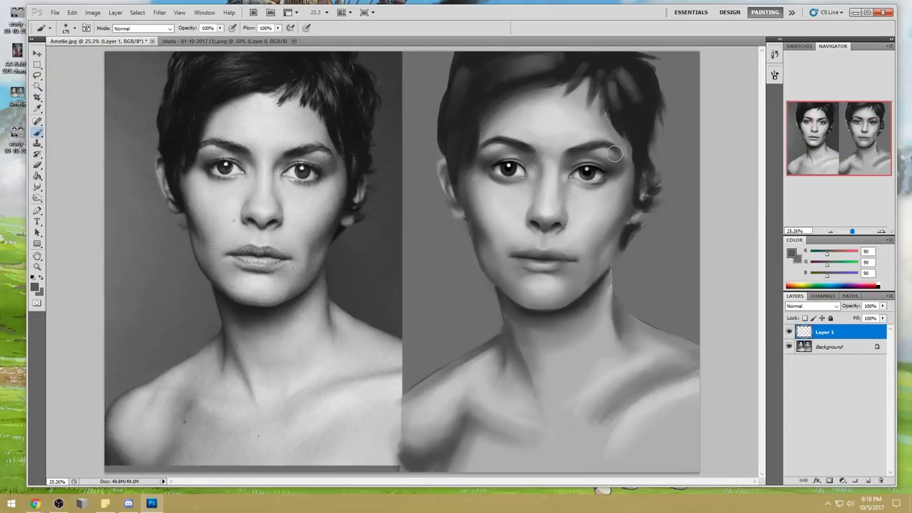
key("bracketright")
key("bracketright")
key("bracketright")
left_click(577, 174, "alt")
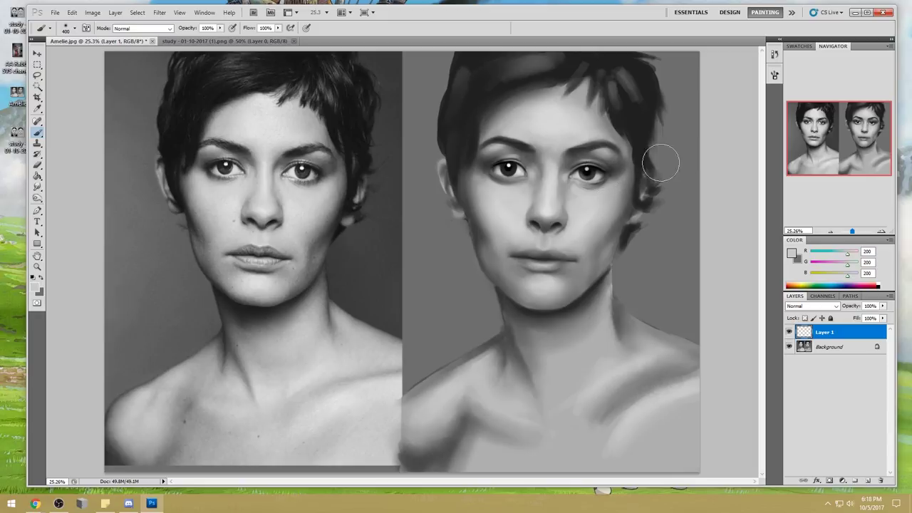
- Resample tones from the eye corner and the forehead, and set the foreground colour to light grey 245
left_click(576, 175, "alt")
left_click(541, 138, "alt")
left_click(792, 253)
left_click(587, 121)
left_click(806, 114)
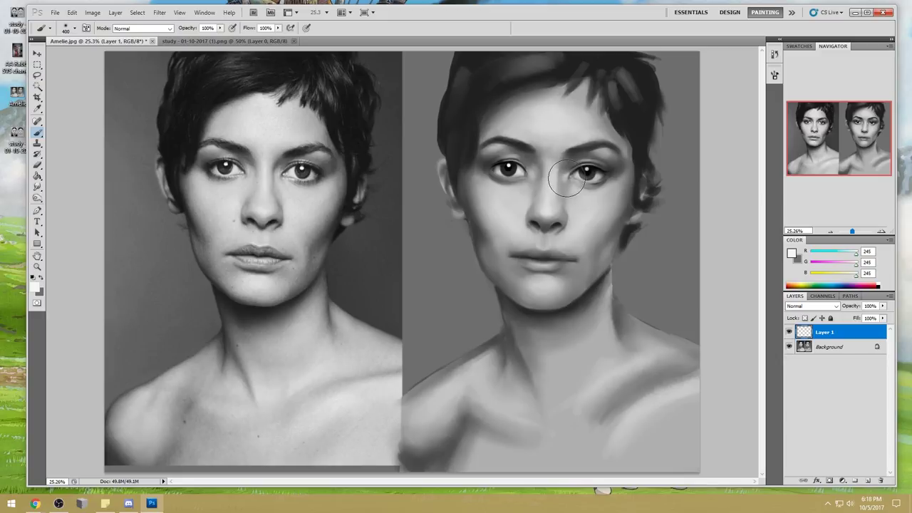
- Blend the skin beside and below the right-hand eye with the 400 px brush, sampling greys 98, 194 and 202
left_click(568, 175, "alt")
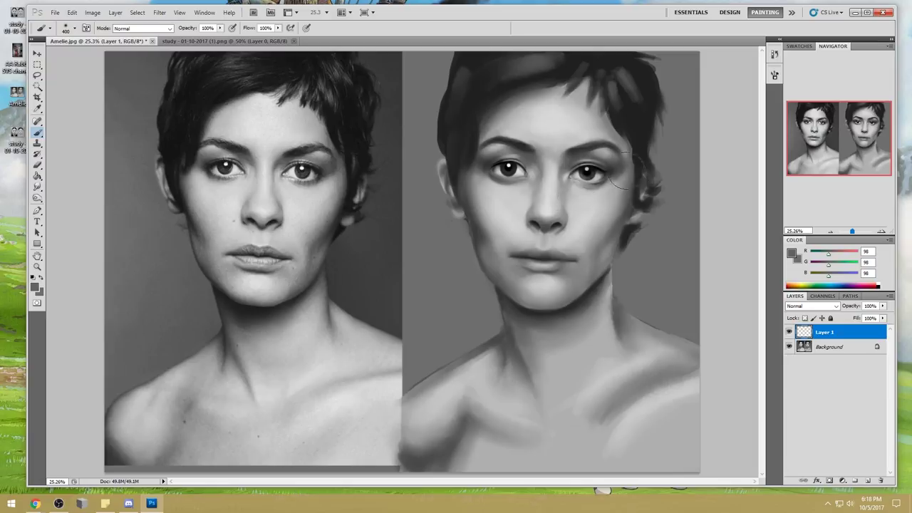
left_click(588, 187, "alt")
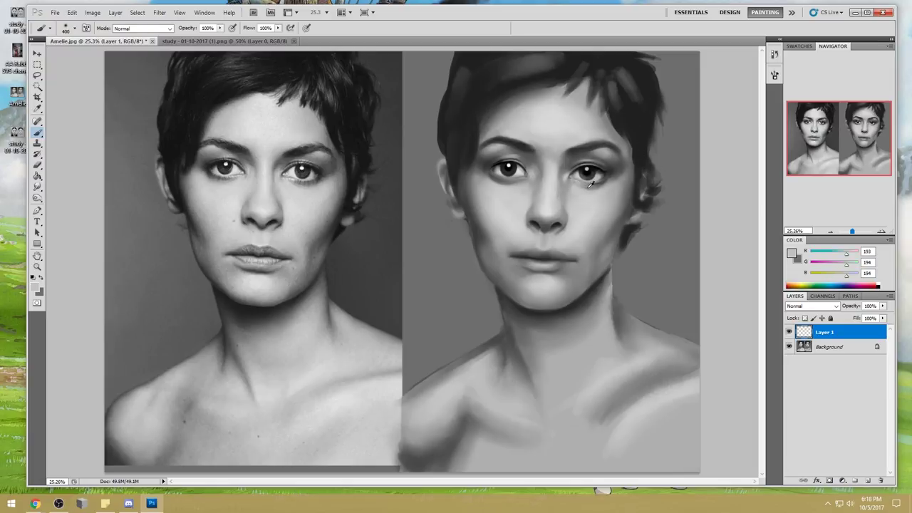
left_click_drag(37, 187, 67, 204)
left_click(67, 204)
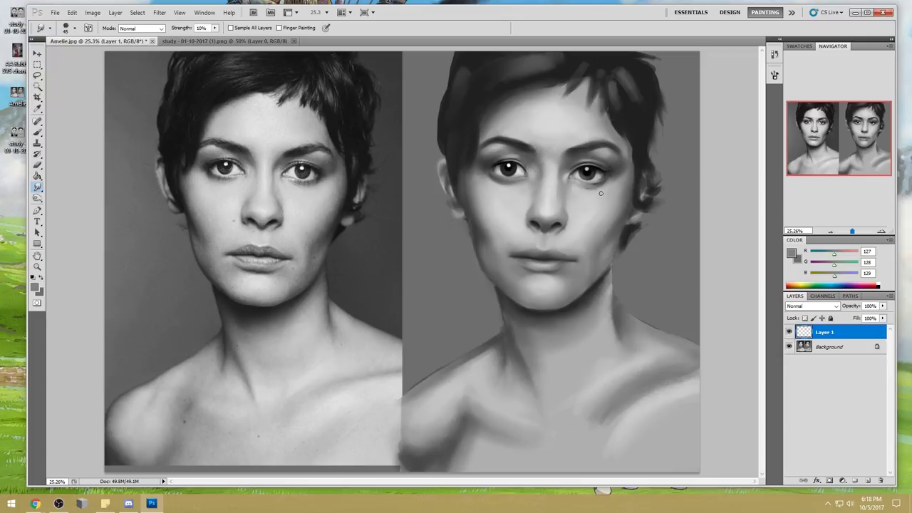
key("i")
left_click(591, 194)
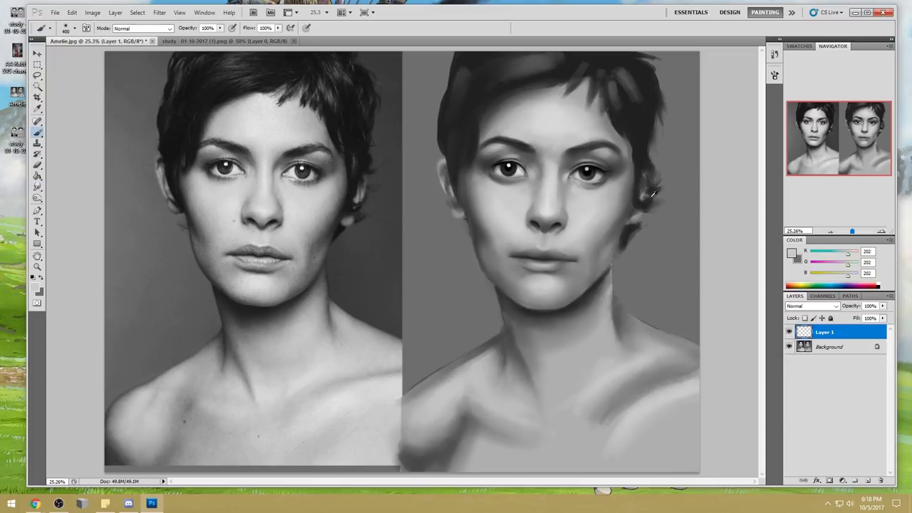
- Set the foreground colour to pure white (RGB 255)
left_click(792, 254)
left_click_drag(647, 129, 569, 101)
left_click(820, 111)
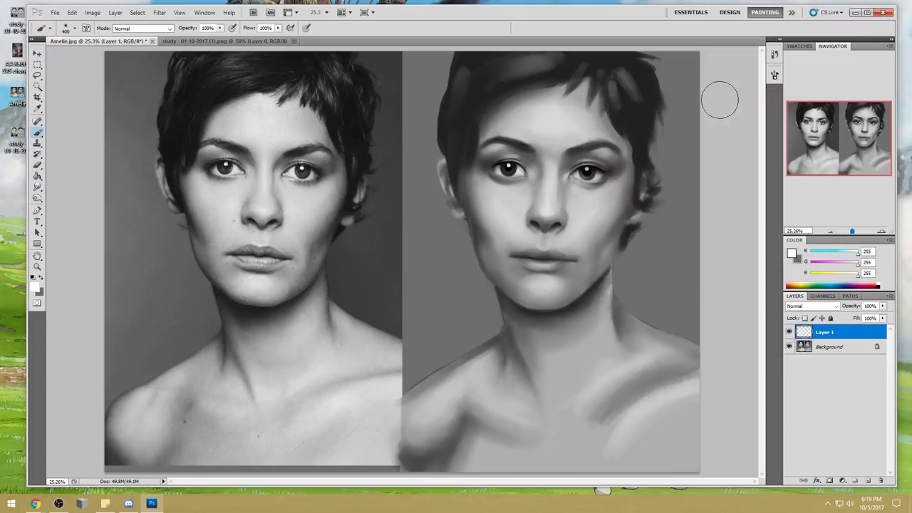
- Enlarge the white brush to 800 px over the forehead and lower its opacity to 38%
key("bracketleft")
key("bracketright")
key("bracketright")
key("bracketright")
key("bracketright")
key("bracketright")
key("bracketright")
key("bracketright")
key("bracketright")
key("bracketright")
key("bracketright")
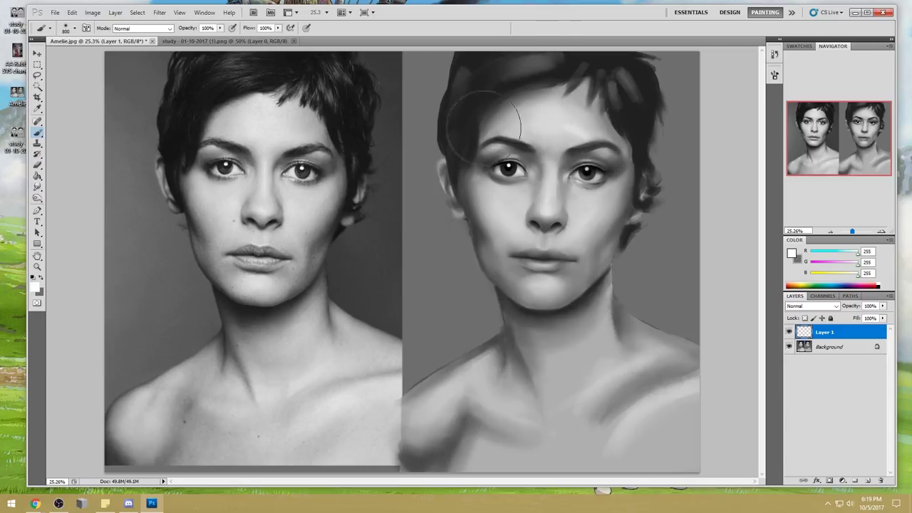
left_click(220, 28)
left_click_drag(218, 37, 192, 37)
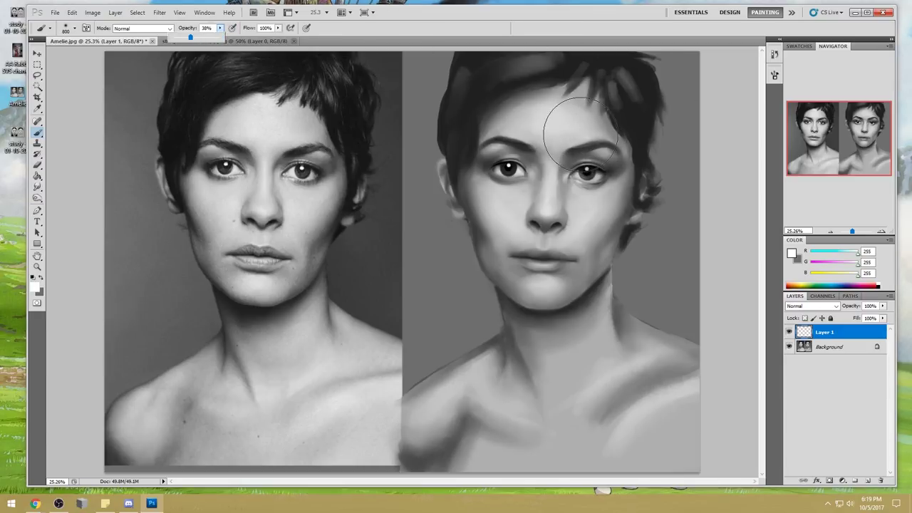
- Finish brightening the forehead with white at 38% opacity and sharpen the right-hand eye's highlight with the Sharpen tool at 50% strength
left_click(510, 115)
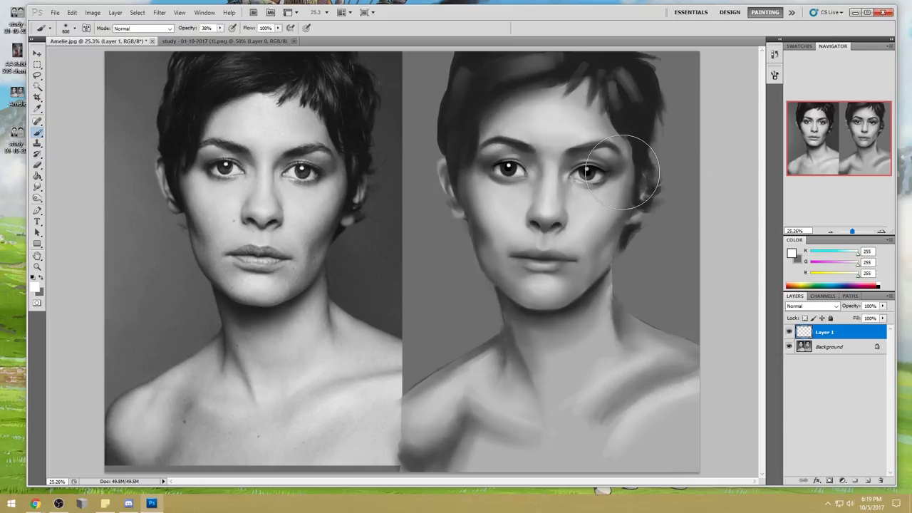
mouse_move(37, 187)
left_mouse_down()
mouse_move(76, 203)
mouse_move(76, 195)
left_mouse_up()
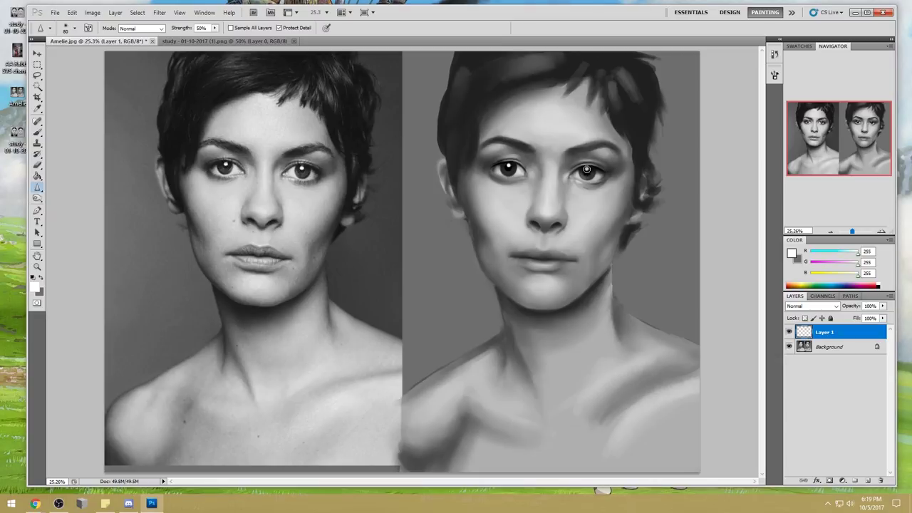
key("b")
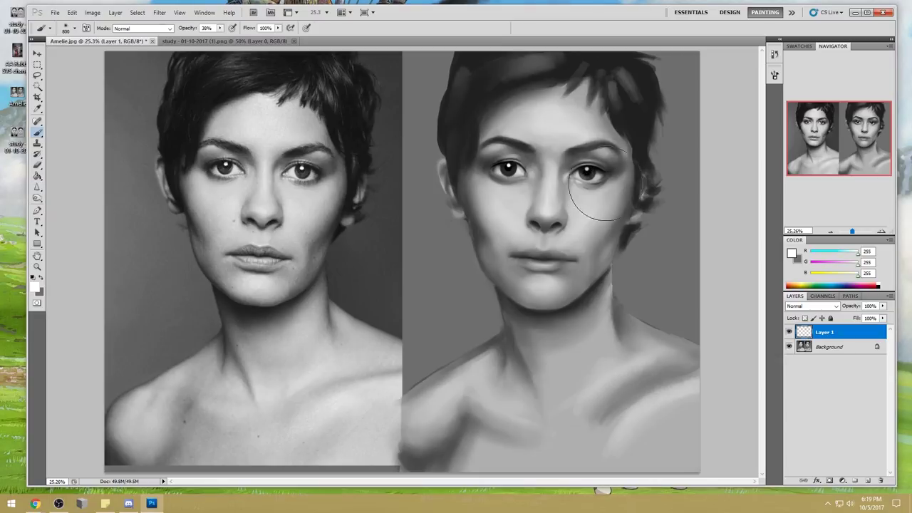
- Set the foreground colour back to pure white (RGB 255) and the brush to 400 px at 100% opacity
left_click(582, 185, "alt")
left_click(792, 253)
left_click(585, 118)
left_click(814, 113)
key("[")
key("bracketleft")
key("bracketleft")
key("bracketleft")
key("bracketleft")
key("bracketleft")
key("0")
key("]")
key("]")
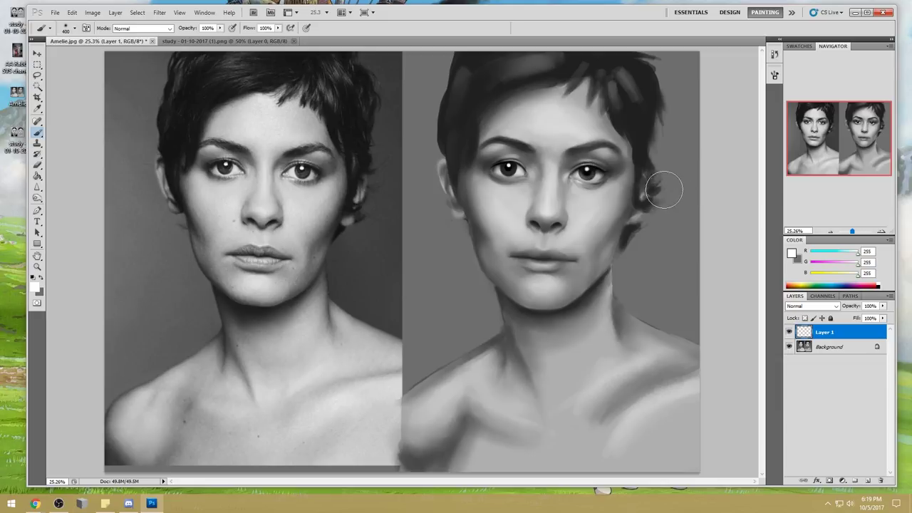
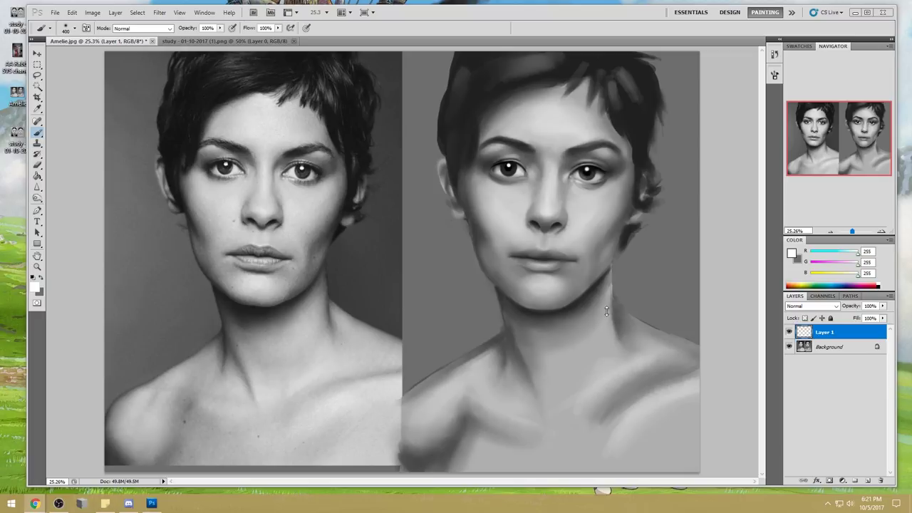
- Switch to PortraitStudio and arrange its window beside Photoshop so the 3D head sits next to the reference photo
left_click(82, 503)
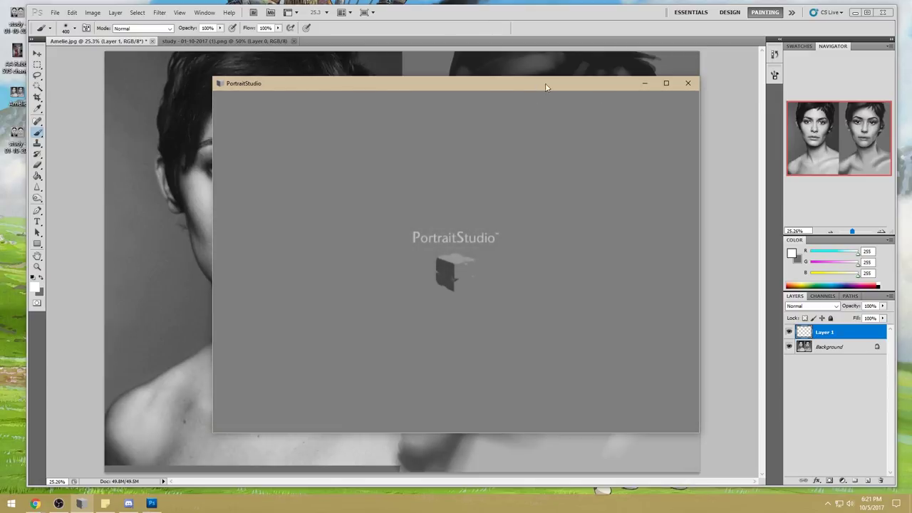
left_click_drag(546, 87, 621, 92)
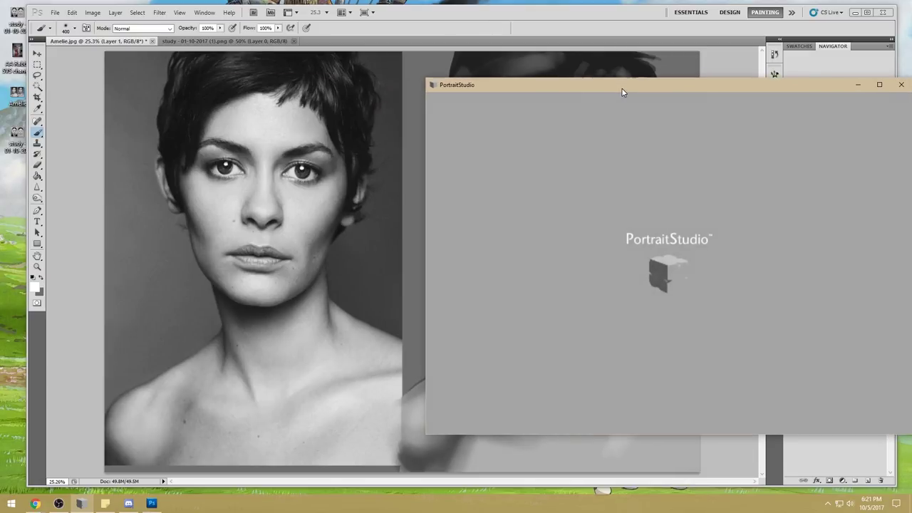
left_click_drag(581, 20, 557, 17)
left_click_drag(872, 183, 576, 179)
left_click(724, 255)
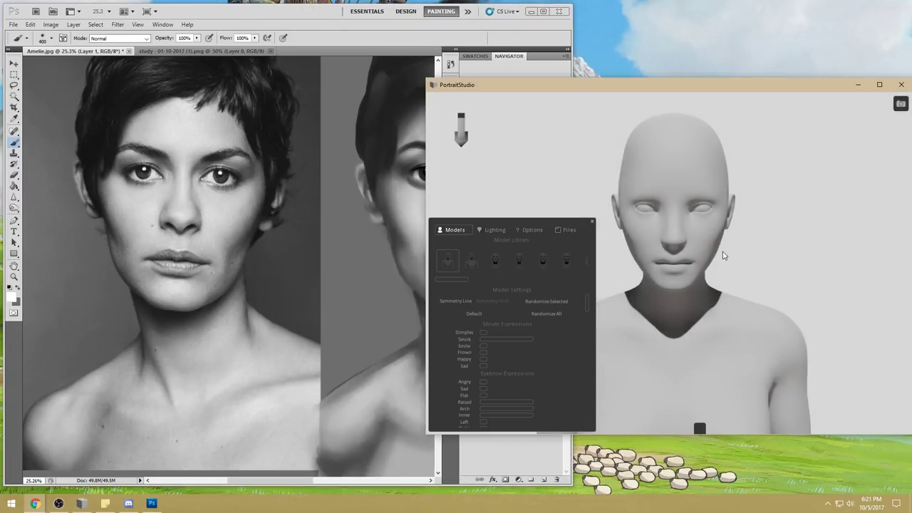
- Adjust the directional light's vertical angle on the 3D head to compare the shadow under the chin with the photo
left_click(491, 233)
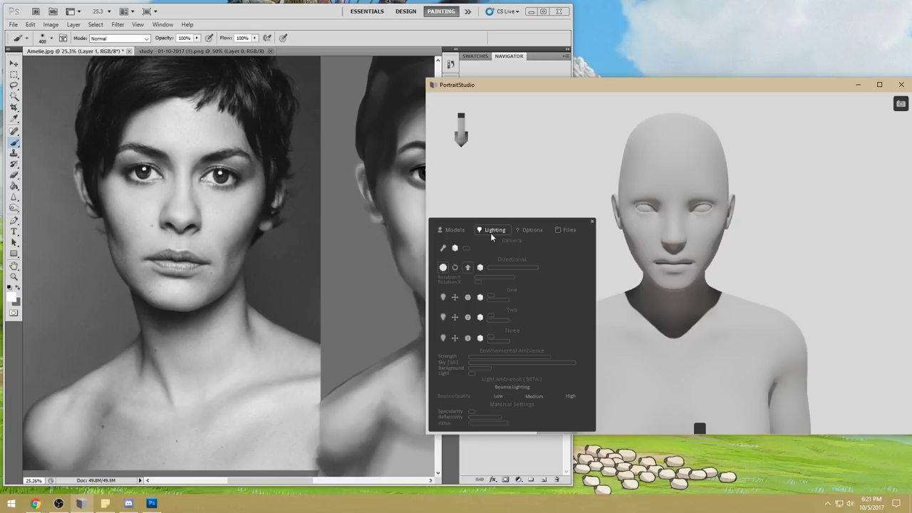
left_click_drag(513, 277, 500, 283)
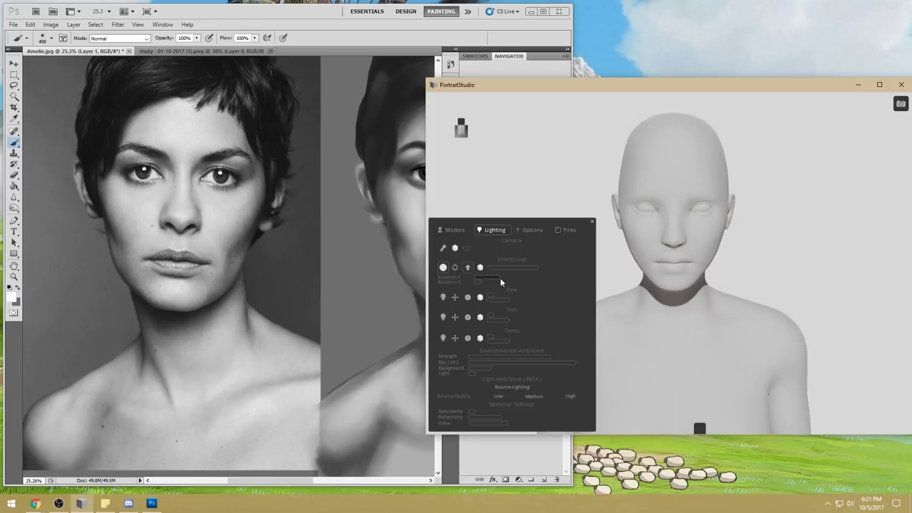
left_click_drag(501, 283, 502, 283)
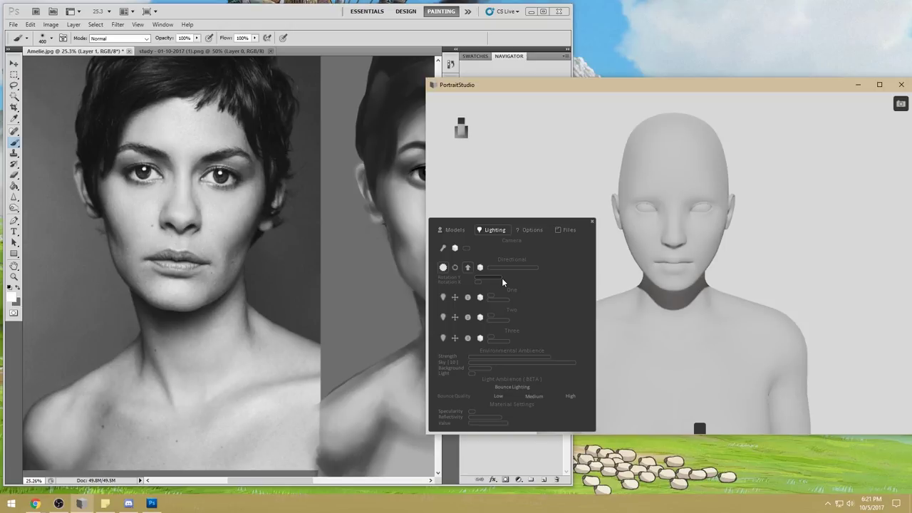
mouse_move(721, 318)
left_mouse_down()
mouse_move(720, 285)
mouse_move(721, 321)
left_mouse_up()
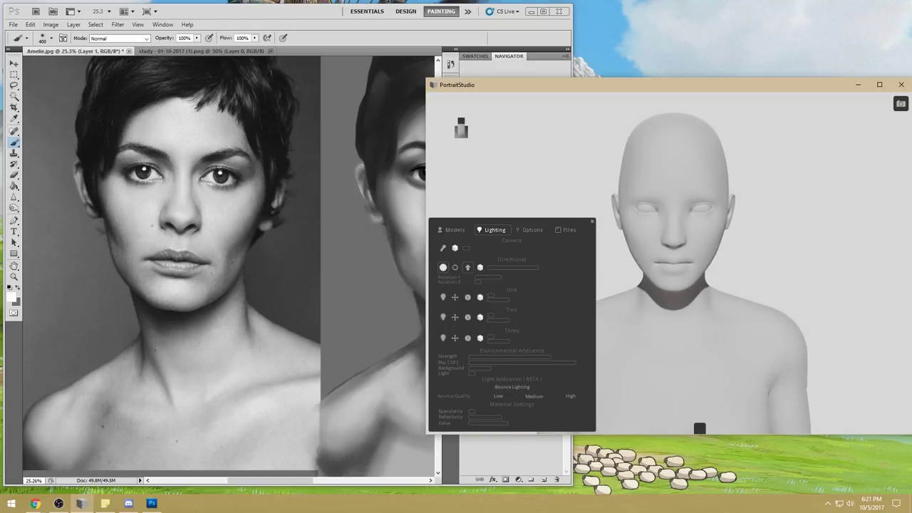
left_click(499, 282)
left_click_drag(728, 88, 720, 17)
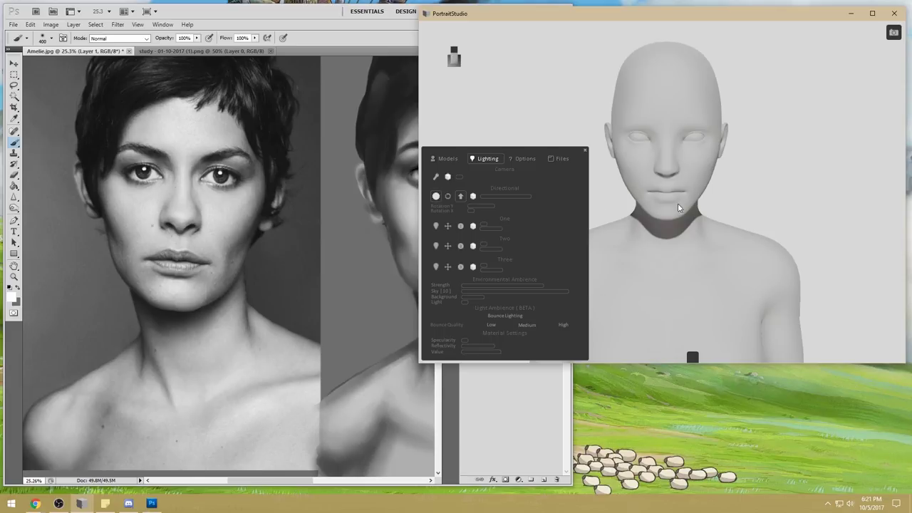
mouse_move(491, 204)
left_mouse_down()
mouse_move(517, 201)
mouse_move(501, 204)
left_mouse_up()
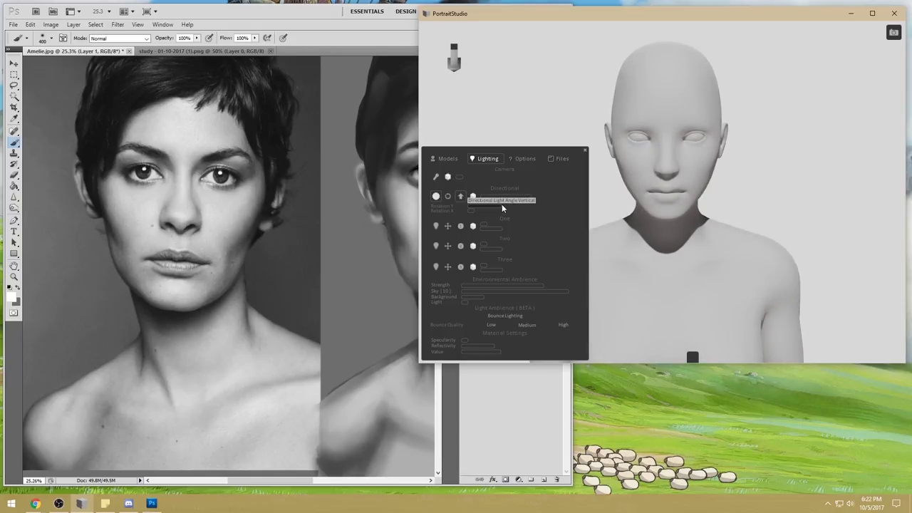
- Minimise PortraitStudio and maximise the Photoshop window to return to the portrait
left_click(851, 13)
mouse_move(326, 22)
left_mouse_down()
mouse_move(489, 36)
mouse_move(500, 27)
left_mouse_up()
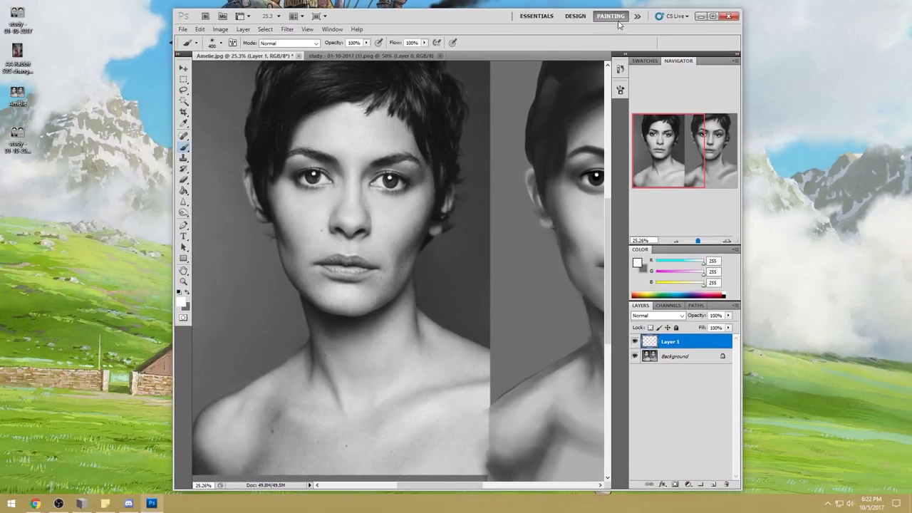
left_click(713, 15)
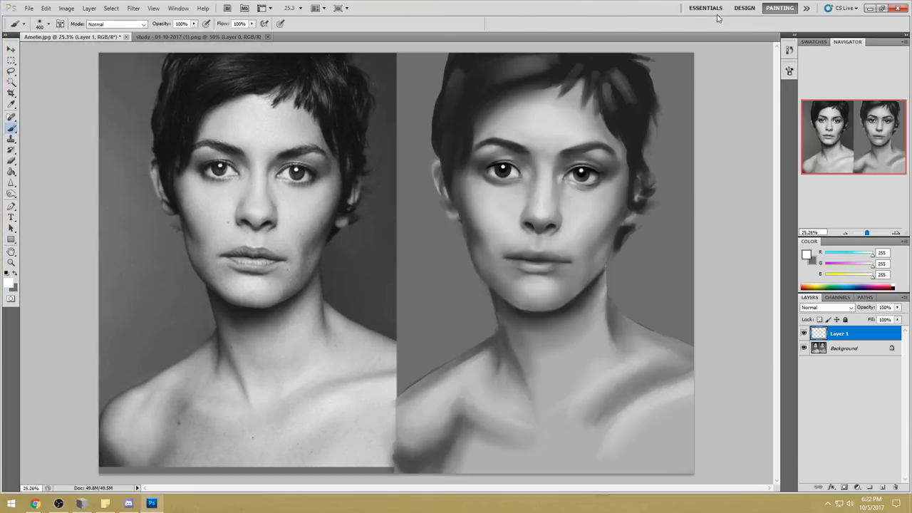
- Smudge the skin below the right-hand eye beside the nose with the Smudge tool at 10% strength
left_click(11, 184)
left_click_drag(12, 188, 39, 201)
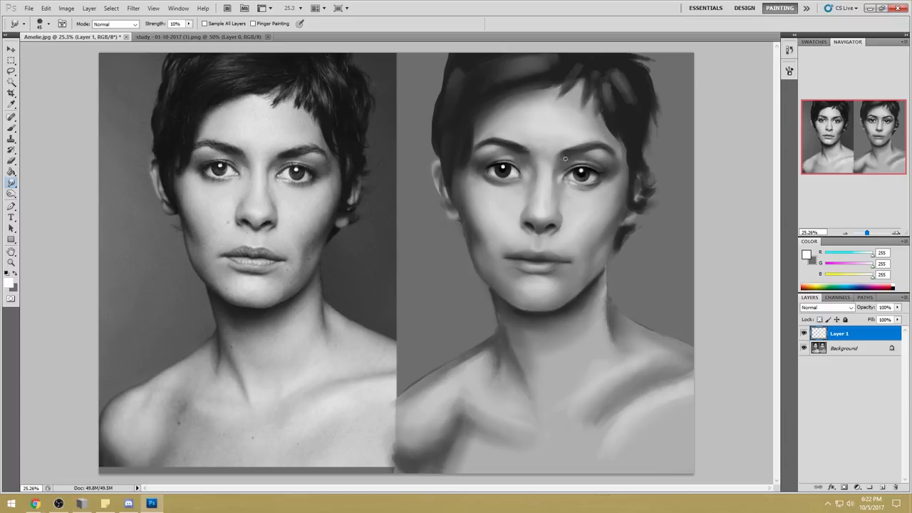
mouse_move(578, 192)
left_mouse_down()
mouse_move(595, 196)
mouse_move(601, 211)
left_mouse_up()
- Switch to a textured 70 px brush and paint the nose bridge and its sides with sampled greys including 201 and 161
key("b")
right_click(560, 163)
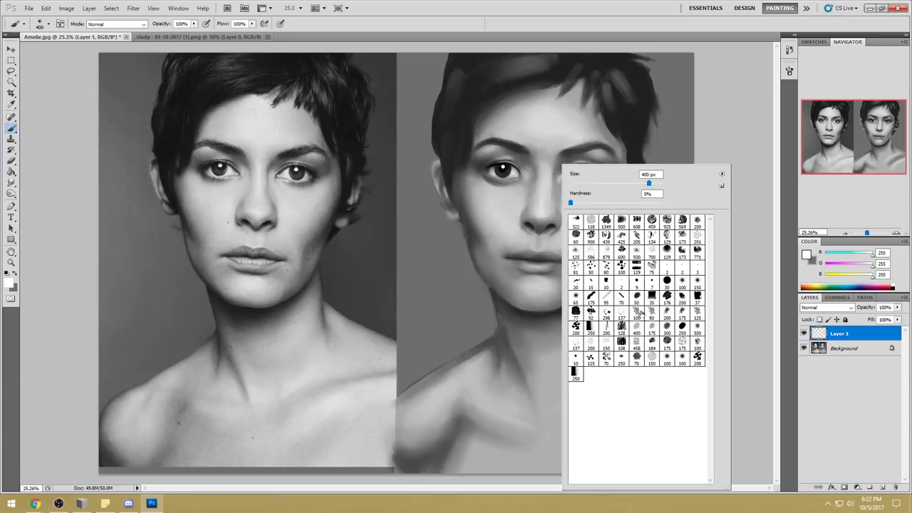
double_click(643, 314)
left_click(563, 187, "alt")
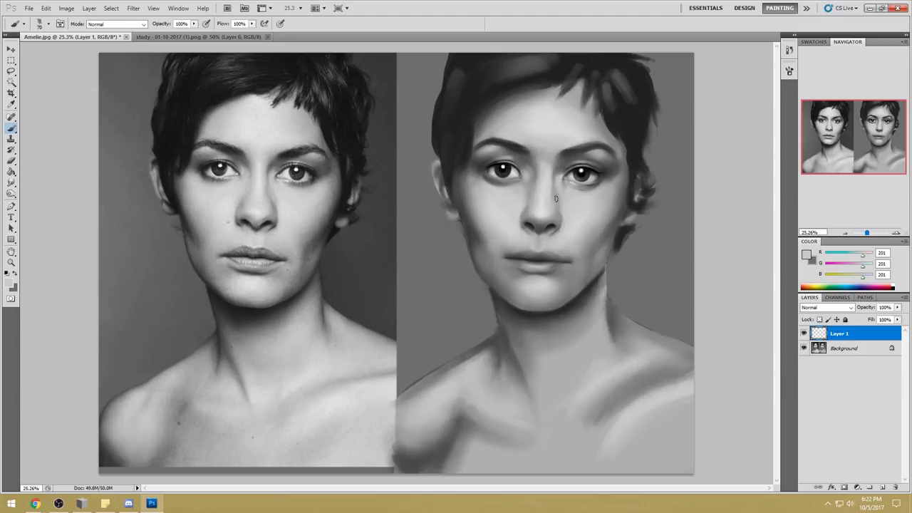
left_click(547, 187, "alt")
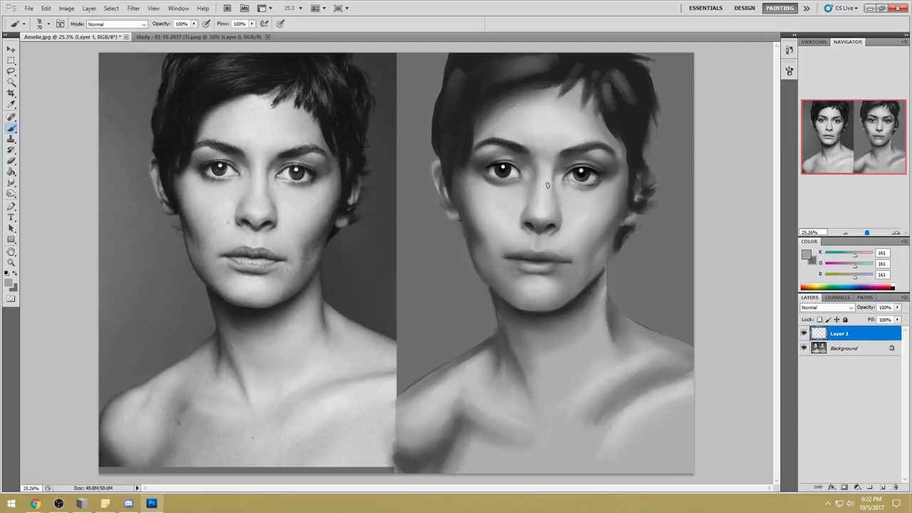
left_click(528, 189, "alt")
left_click_drag(526, 192, 518, 201, "alt")
- Enlarge the textured brush to 125 px, paint the nose bridge with sampled greys 202 and 195, and smudge beside the nose
key("]")
key("]")
key("]")
key("]")
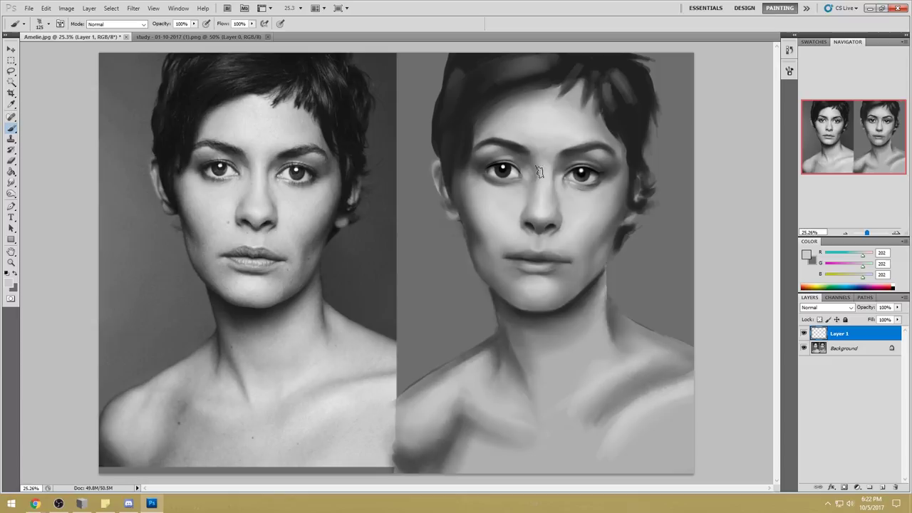
left_click(543, 166, "alt")
left_click_drag(553, 194, 566, 194)
left_click(11, 184)
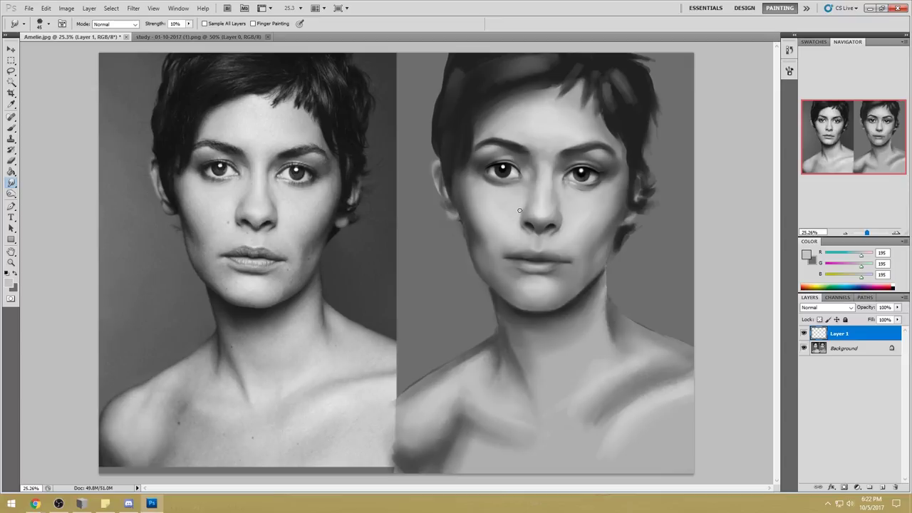
- Choose another textured brush at 50 px and blend the cheek beside the nostril with sampled light greys around 199
key("b")
right_click(581, 168)
left_click(671, 313)
left_click(717, 122)
left_click(568, 212, "alt")
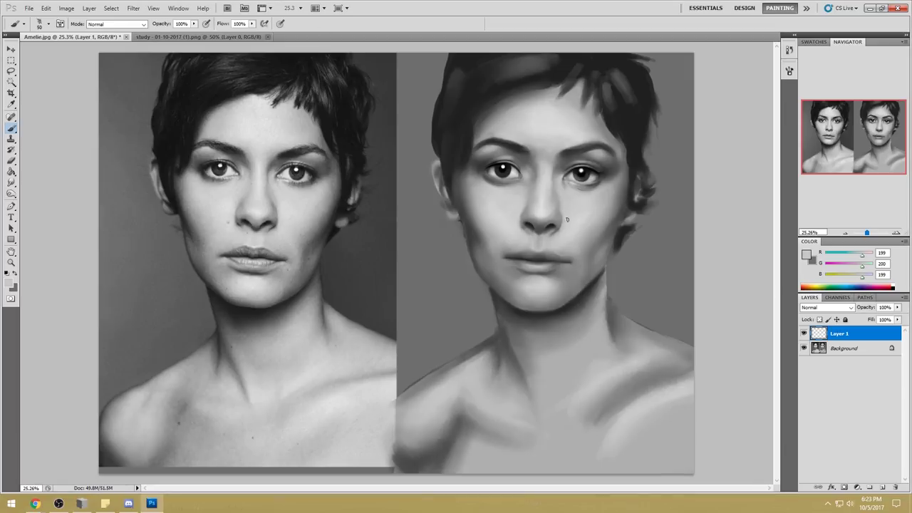
left_click(578, 220, "alt")
- Blend the skin around the mouth corners and upper lip with a 90 px brush and sampled greys, finishing with the Smudge tool
left_click(521, 249, "alt")
left_click(514, 239, "alt")
left_click(523, 240, "alt")
left_click(562, 248, "alt")
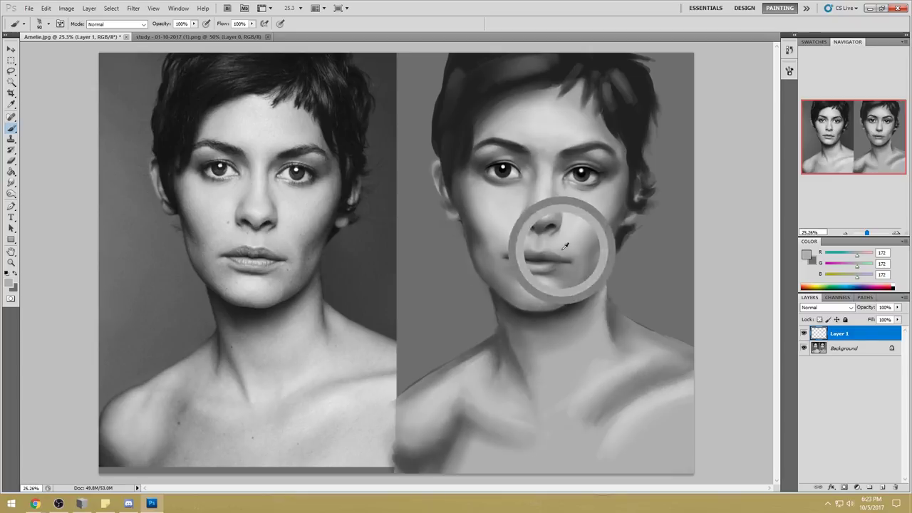
left_click(11, 184)
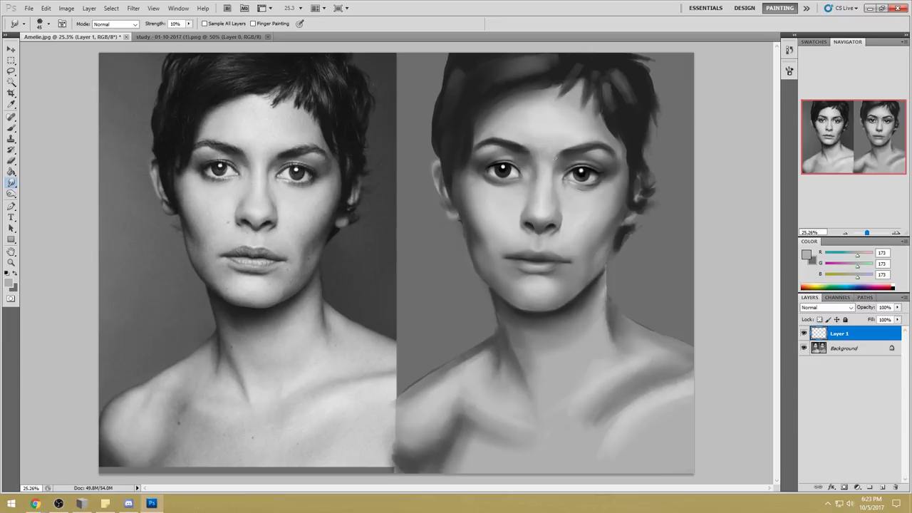
- Choose a soft round brush, sample light grey 198 beside the nose, and set the brush to 400 px at 67% opacity
key("ctrl+minus")
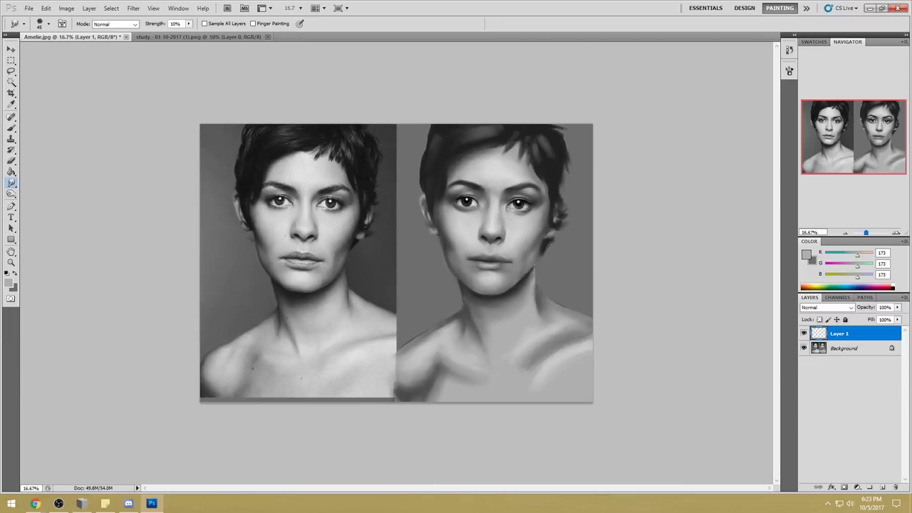
key("b")
right_click(533, 196)
left_click(653, 290)
left_click(713, 252)
left_click(504, 213, "alt")
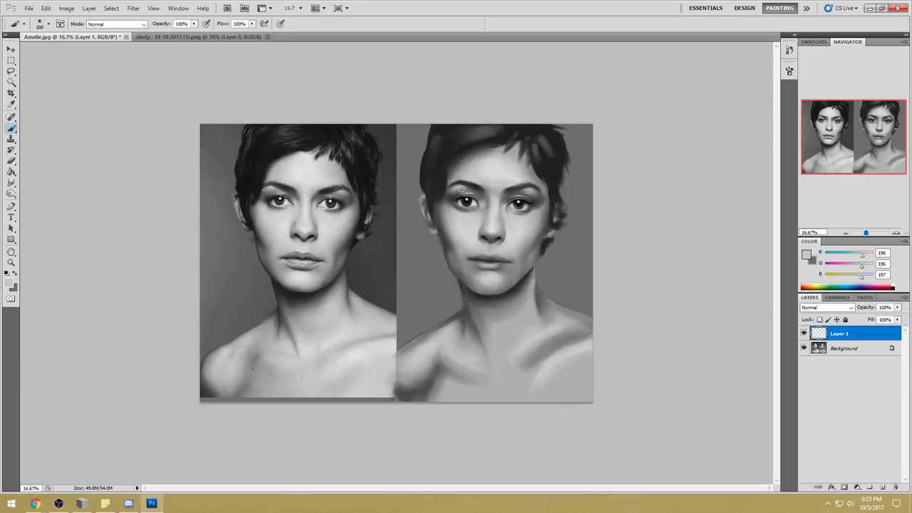
key("]")
key("]")
key("]")
key("]")
key("]")
key("]")
left_click_drag(193, 25, 179, 33)
- Blend the skin under the right-hand eye with the 400 px brush, sampling greys 201, 131 and 200
left_click(509, 213, "alt")
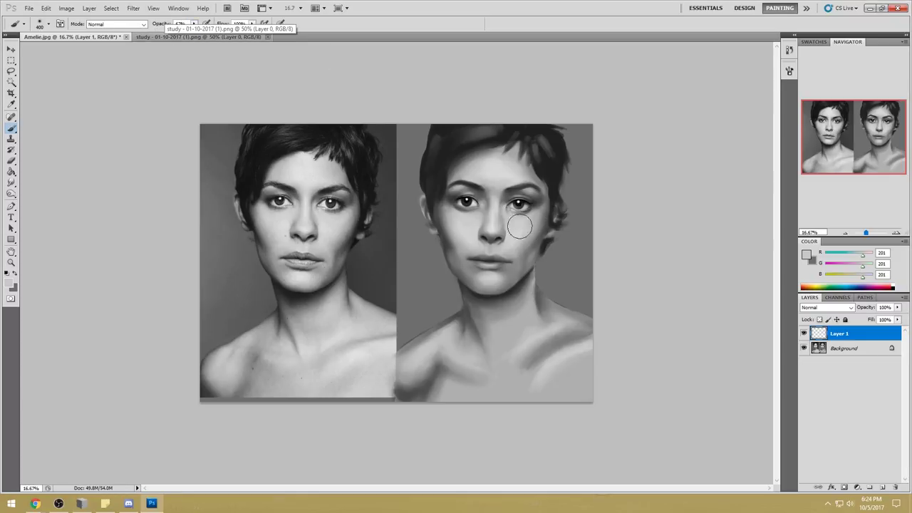
left_click(521, 208, "alt")
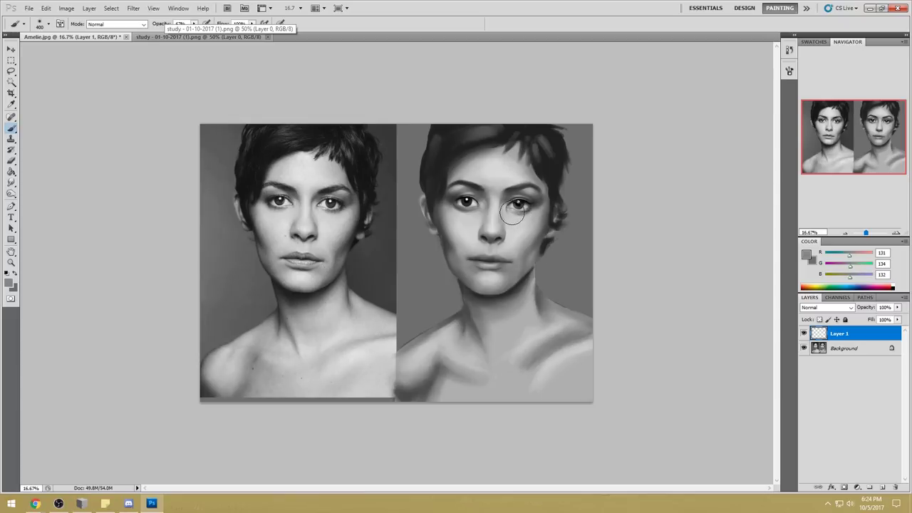
left_click(521, 218, "alt")
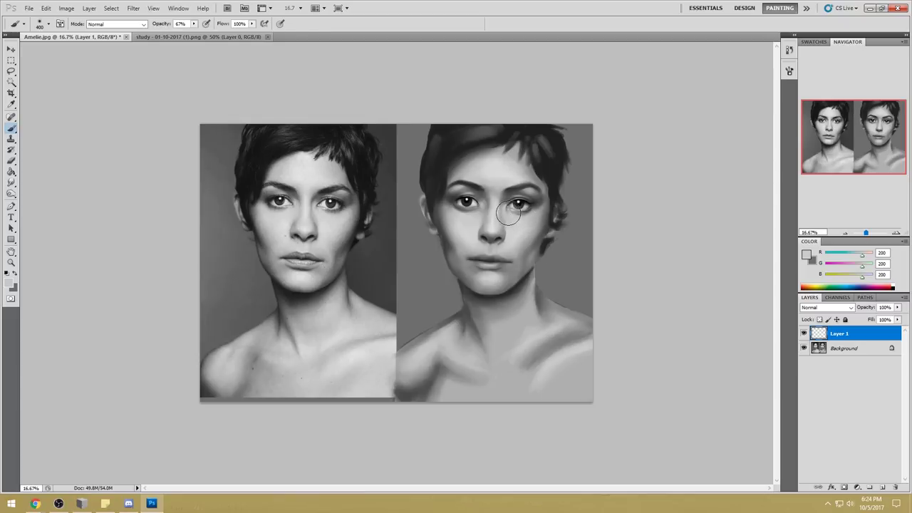
- Soften the area around the right-hand brow with an enlarged brush and sampled greys 159 and 166, and switch to the Smudge tool
left_click(532, 188, "alt")
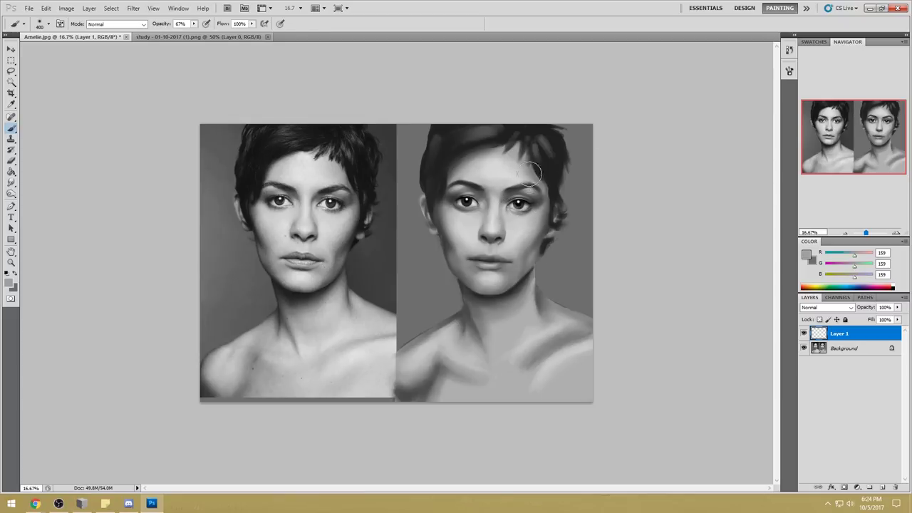
key("bracketright")
key("bracketright")
left_click(526, 192, "alt")
left_click(526, 193)
key("r")
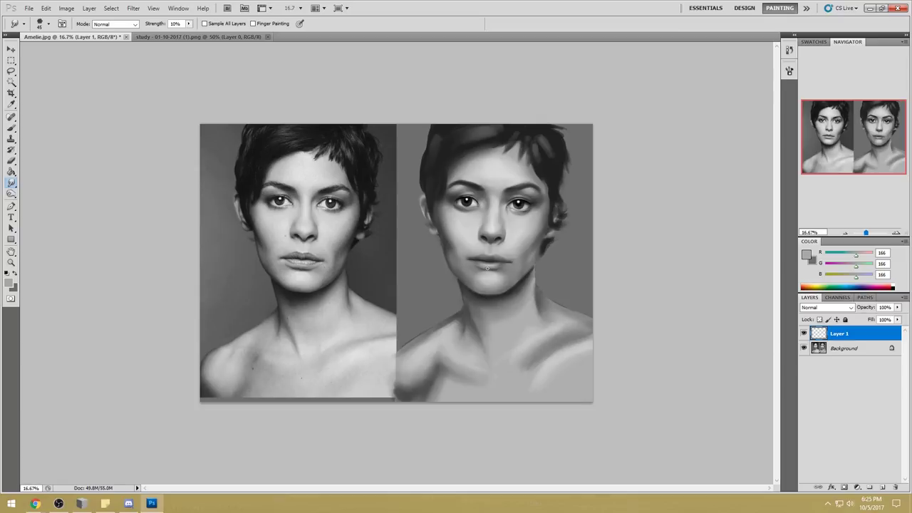
- Sample near-black 6 from the right-hand eye and grey 200 from the skin below it, resizing the brush to 500 px
key("b")
left_click(519, 204, "alt")
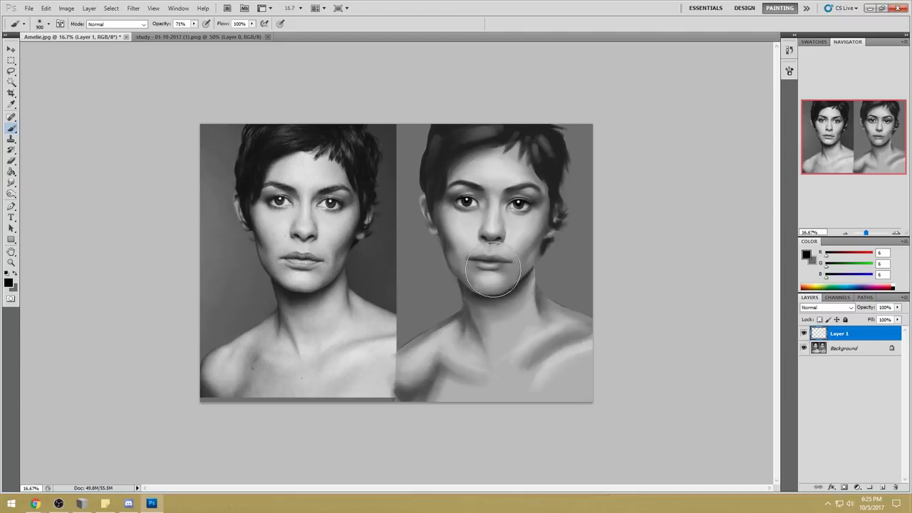
key("bracketleft")
key("bracketleft")
key("bracketleft")
key("bracketright")
key("bracketright")
key("bracketright")
key("bracketright")
key("bracketright")
left_click(516, 219, "alt")
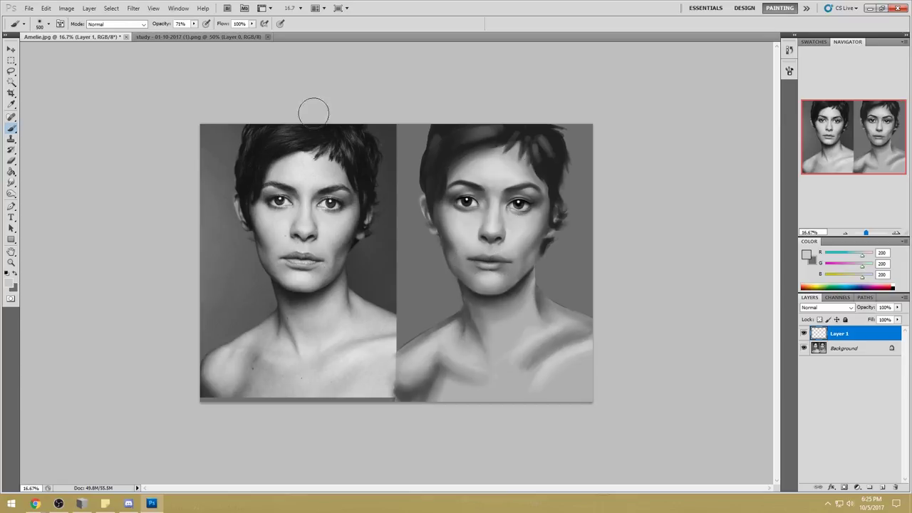
- Restore the brush opacity to 100%, resize it to 300 px and sample grey 188 just above the upper lip
left_click(194, 23)
left_click(204, 34)
left_click(186, 67)
key("bracketleft")
key("bracketleft")
key("bracketleft")
key("bracketleft")
key("bracketleft")
key("bracketleft")
key("bracketleft")
key("bracketright")
key("bracketright")
key("bracketright")
key("bracketright")
key("bracketright")
key("bracketright")
key("bracketright")
left_click(491, 250, "alt")
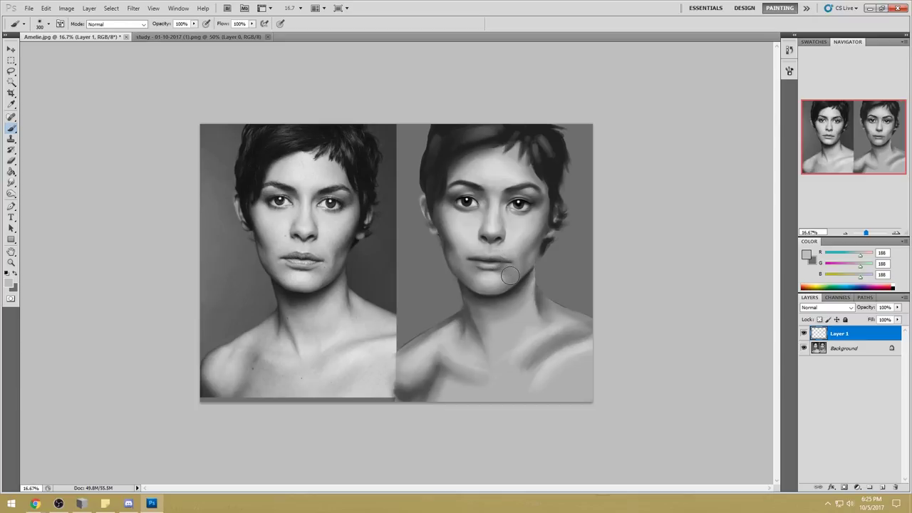
- Enlarge the brush to 800 px and sample skin greys from the cheek and outer corner of the portrait's right-hand eye
key("alt")
key("alt")
left_click(513, 225, "alt")
key("bracketright")
key("bracketright")
key("bracketright")
key("bracketright")
key("bracketright")
left_click(531, 204, "alt")
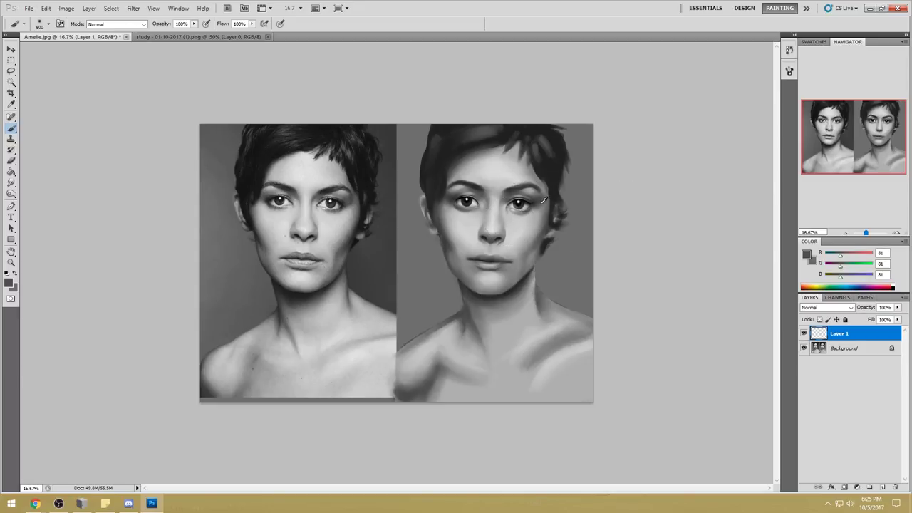
- Shade the temple beside the painted right-hand eye, sampling greys 61 and 88 from the photo and 152, 124, 116 and 127 from the painting
left_click(538, 208, "alt")
left_click(342, 205, "alt")
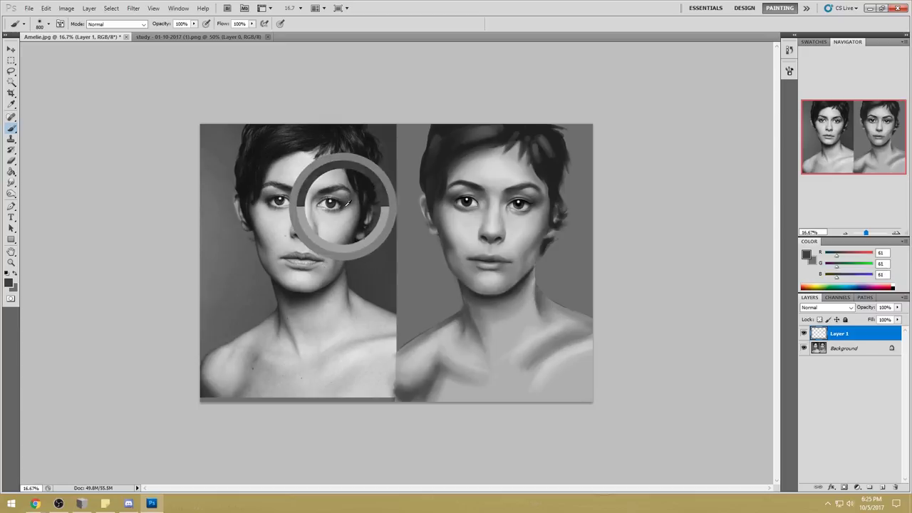
left_click(349, 195, "alt")
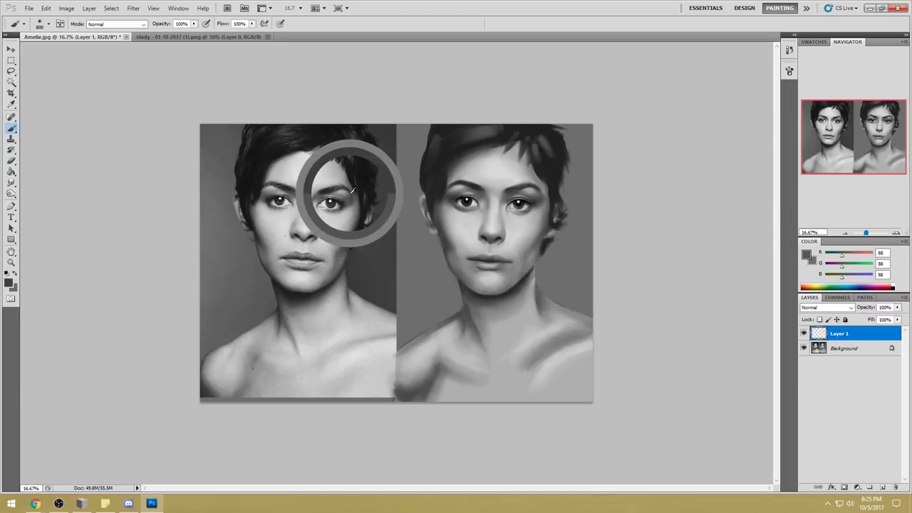
left_click(543, 211, "alt")
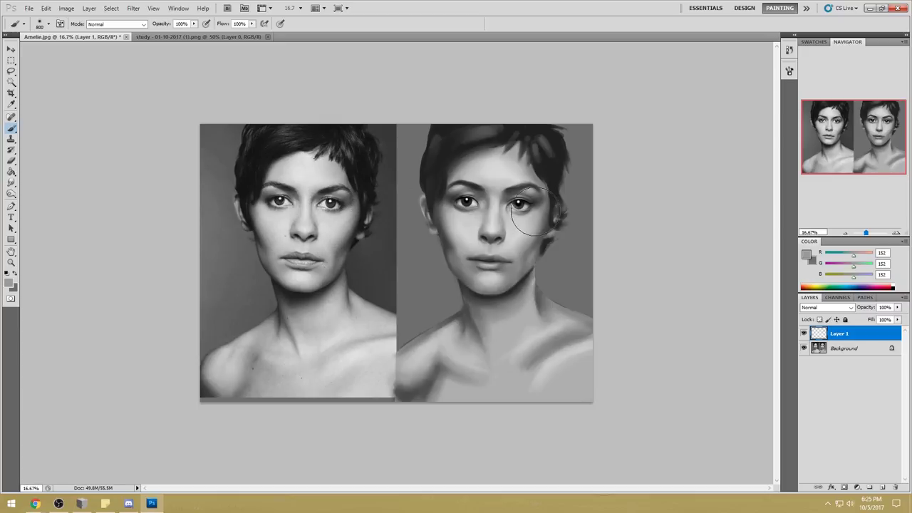
left_click(546, 182, "alt")
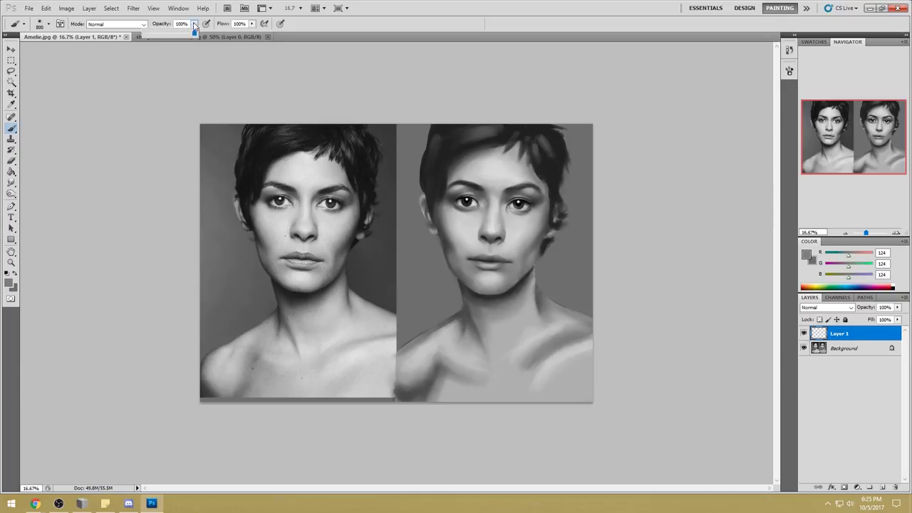
left_click(549, 202, "alt")
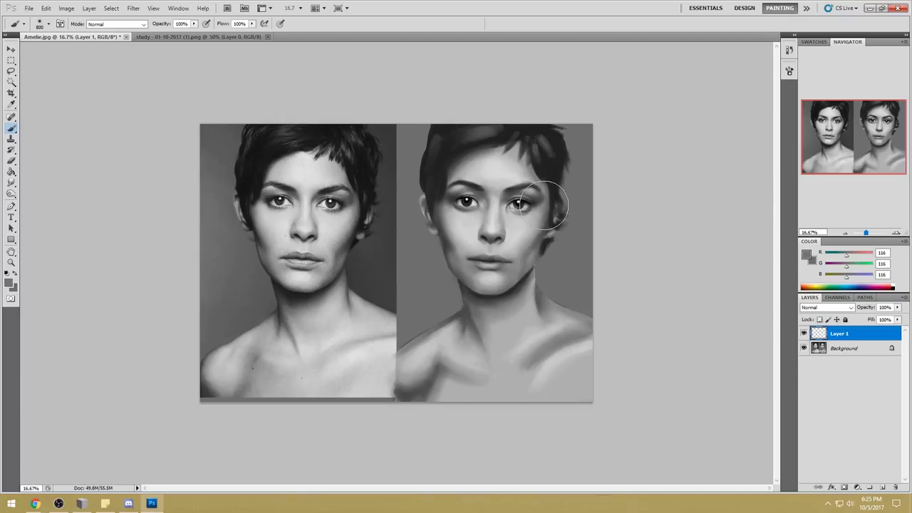
left_click(552, 194, "alt")
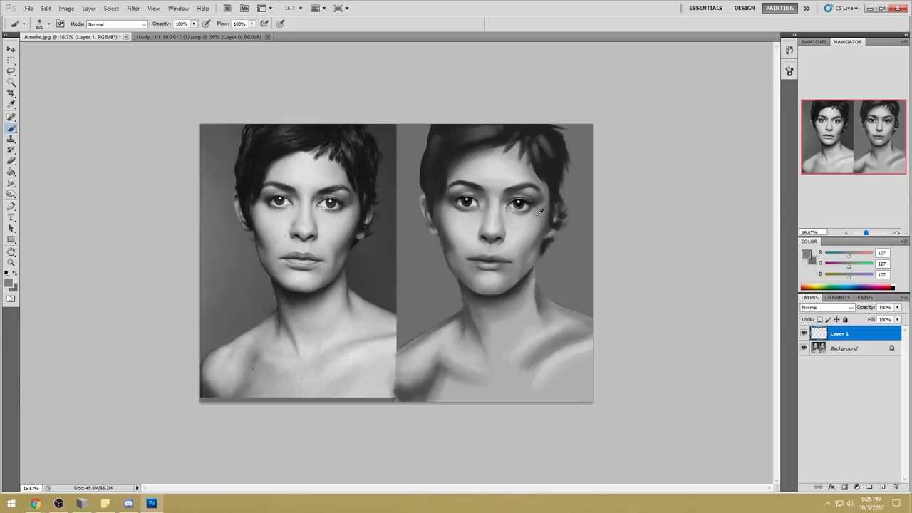
- Lower the brush opacity to 71% and blend around the right-hand eye with sampled greys 140, 170, 141, 19 and 42
left_click(194, 24)
left_click(179, 33)
left_click(541, 215, "alt")
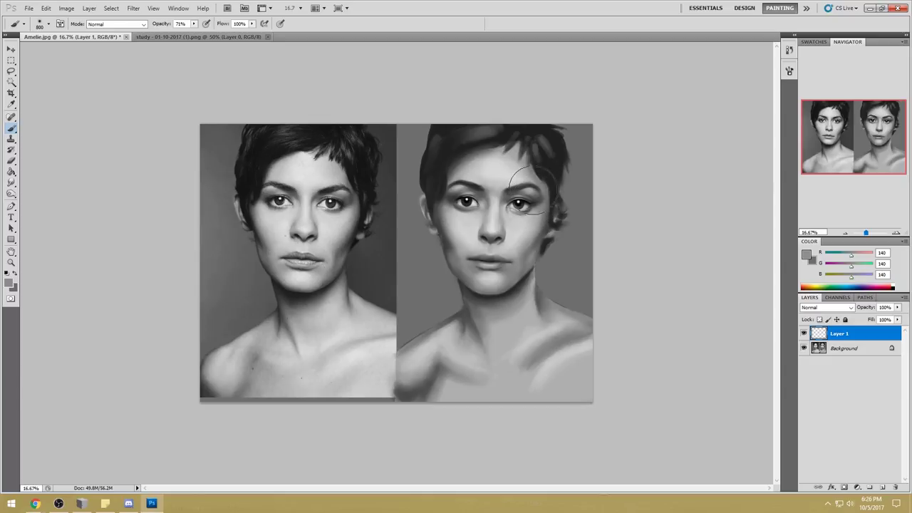
left_click(536, 222, "alt")
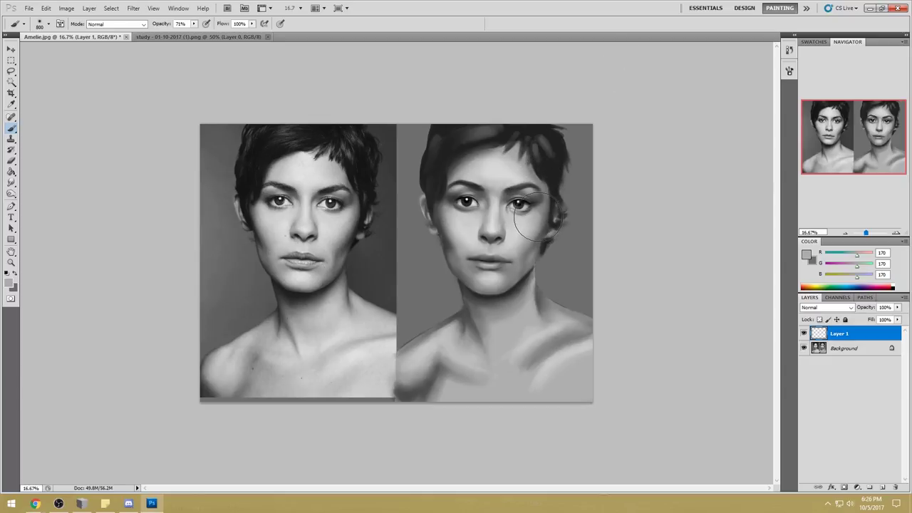
left_click(519, 211, "alt")
left_click(520, 202, "alt")
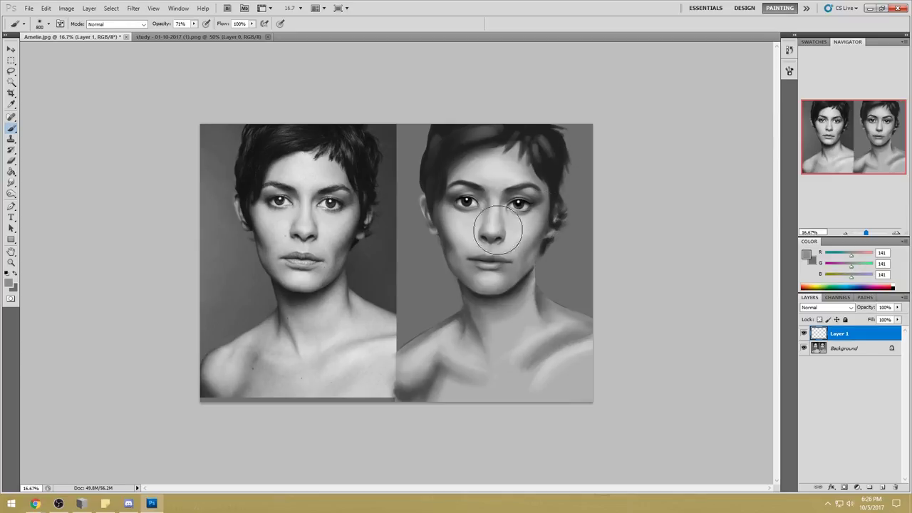
left_click(532, 203, "alt")
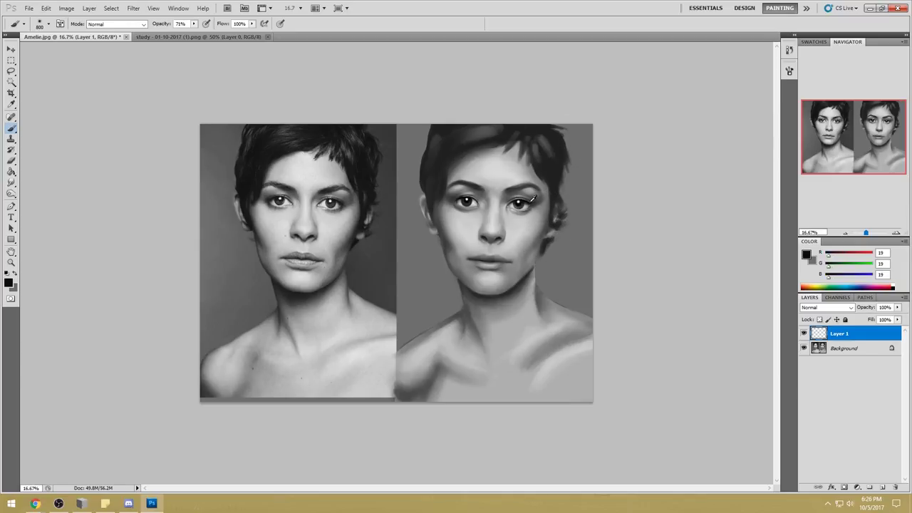
left_click(531, 201, "alt")
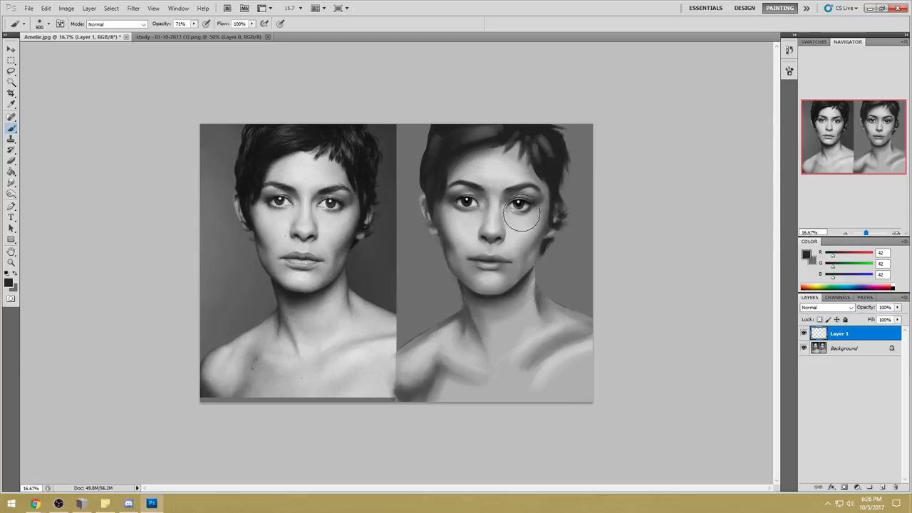
- Blend between the nose bridge and the right-hand eye with a 700 px brush, sampling RGB 192/189/197 and 159/154/161
key("bracketright")
key("bracketright")
key("bracketright")
key("alt")
left_click(499, 207, "alt")
key("bracketleft")
key("bracketleft")
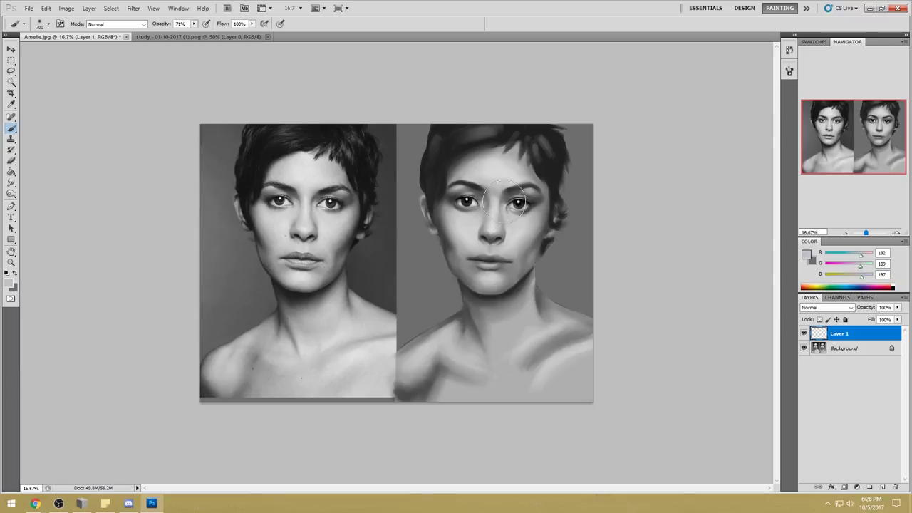
left_click(514, 198, "alt")
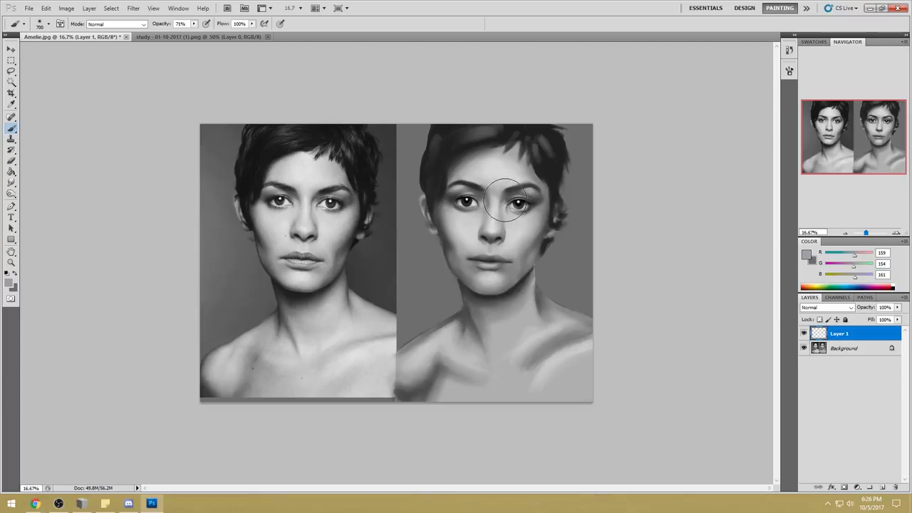
- Smudge the right-hand brow with a 40 px brush at 10% strength, and merge Layer 1 into the background
key("r")
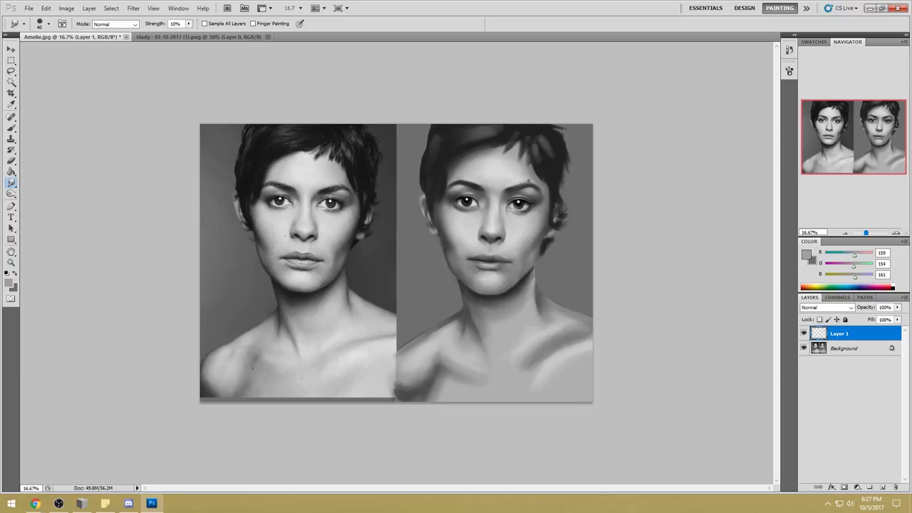
right_click(865, 339)
left_click(837, 314)
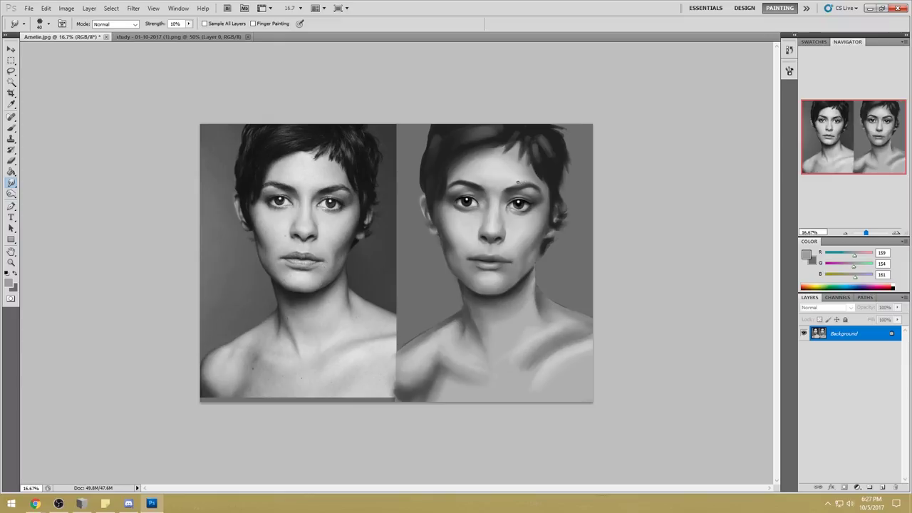
- Refine the right-hand eyebrow's edges with a small textured brush down to 45 px, sampling alternately from the forehead skin and dark brow
key("b")
right_click(529, 164)
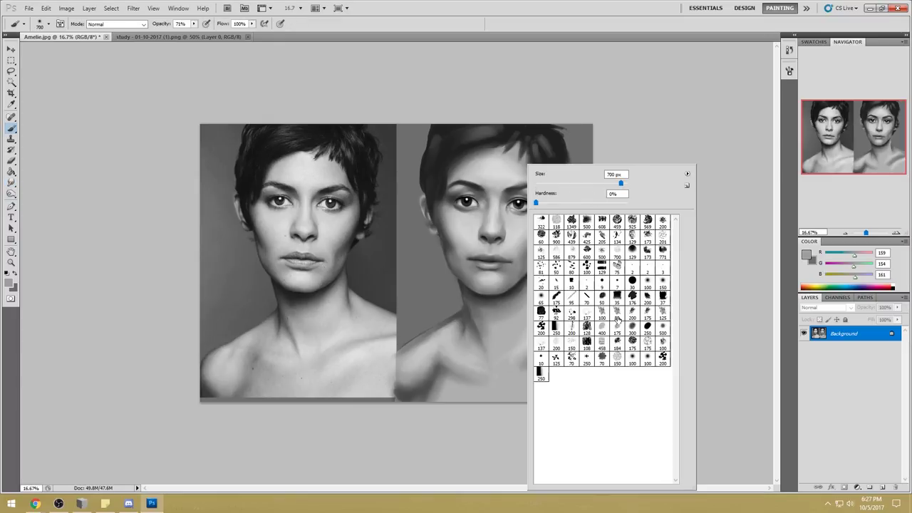
key("Escape")
left_click(519, 173, "alt")
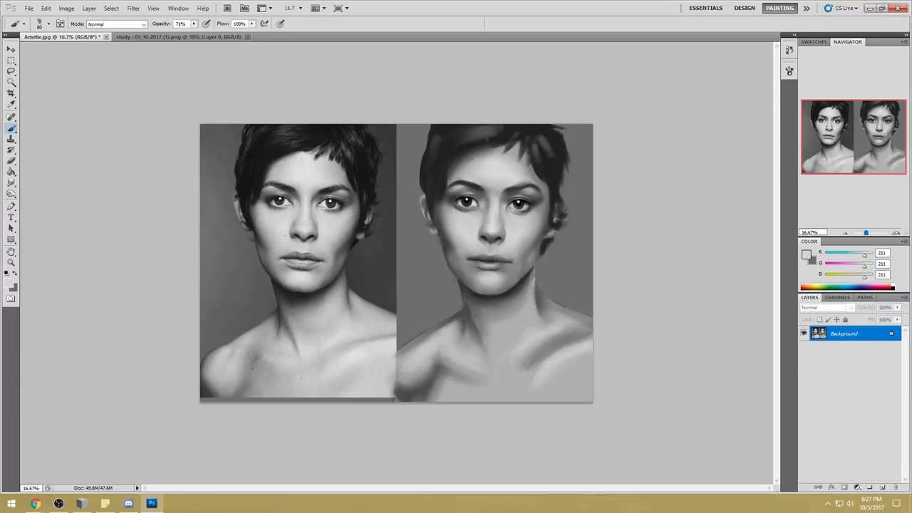
left_click(516, 182, "alt")
left_click(526, 176, "alt")
left_click(518, 184, "alt")
left_click(532, 185, "alt")
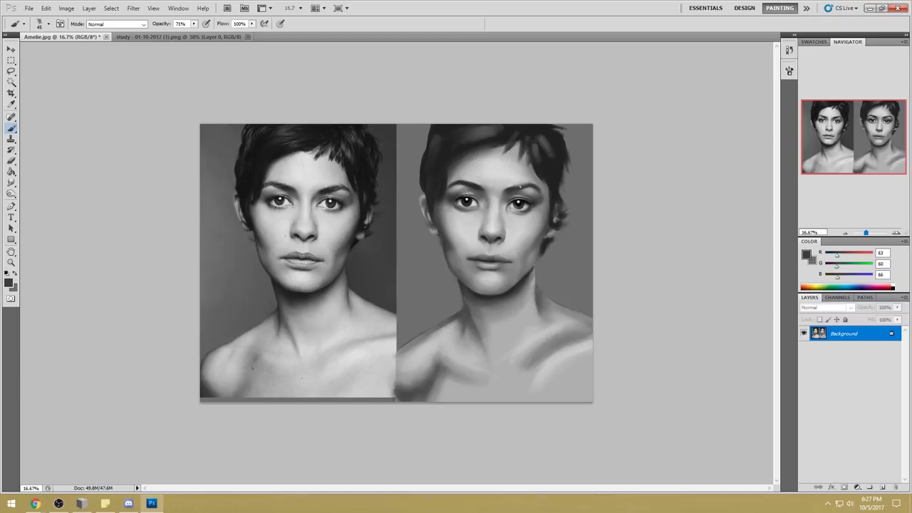
left_click(518, 181, "alt")
left_click(532, 186, "alt")
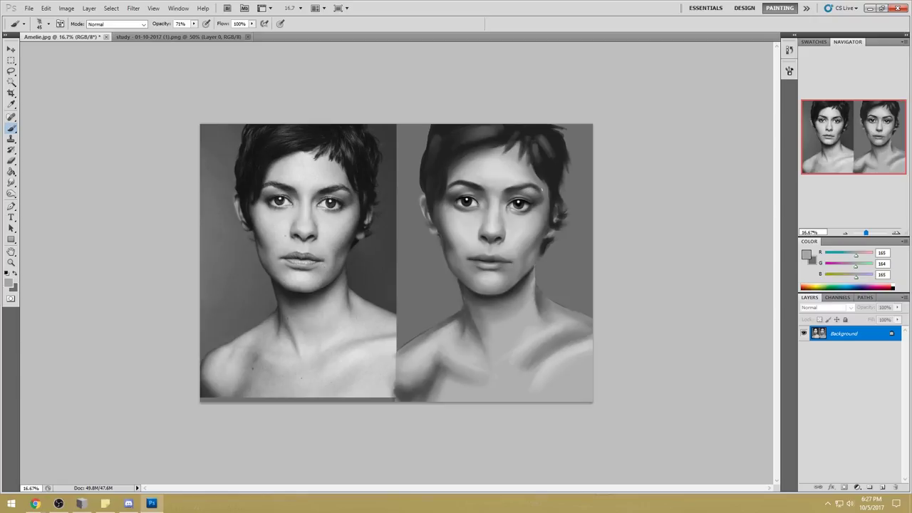
- Switch to the soft round 100 px brush, enlarge it to 500 px and darken the right-hand eye with sampled greys 22 and 16
key("XF86AudioLowerVolume")
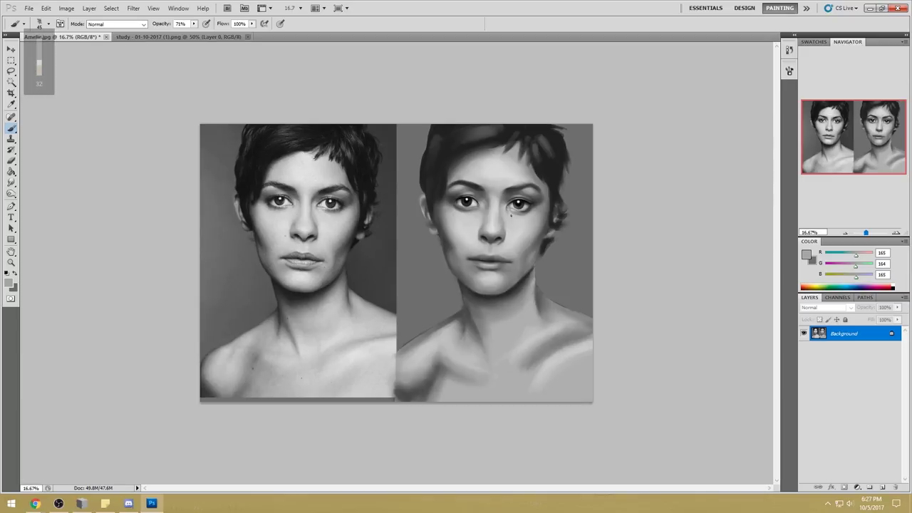
right_click(520, 204)
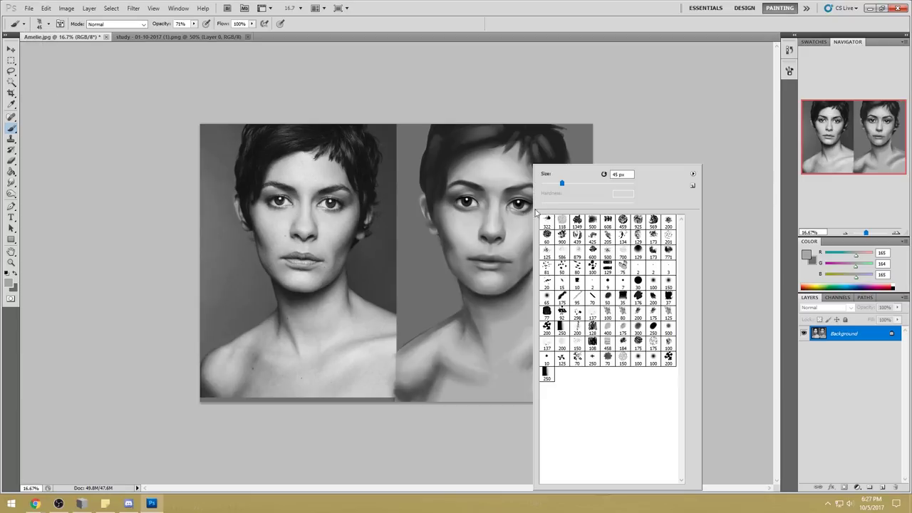
double_click(650, 286)
left_click(518, 203, "alt")
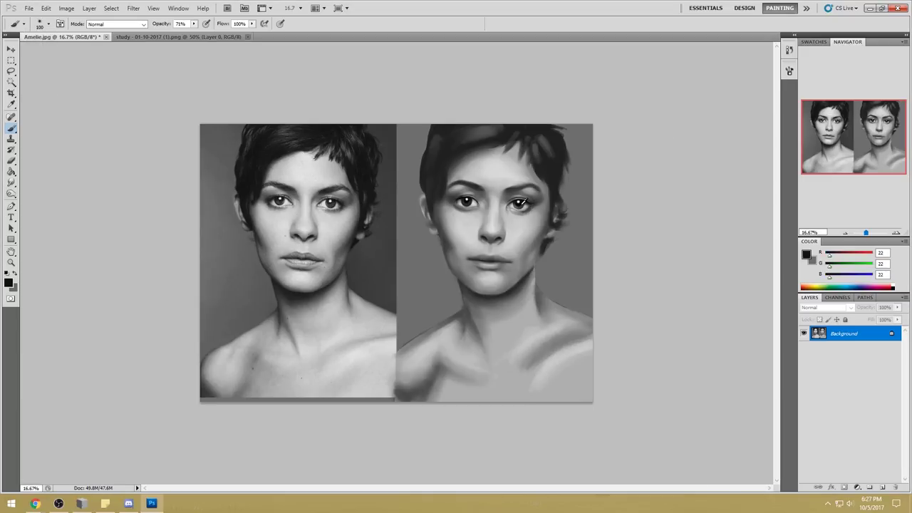
key("bracketright")
key("bracketright")
key("bracketright")
key("bracketright")
key("bracketright")
key("bracketright")
key("bracketright")
key("bracketright")
left_click(518, 201, "alt")
left_click(517, 203, "alt")
key("XF86AudioLowerVolume")
- Reshape the painted jawline and the neck beside it with the Liquify filter, using brush sizes 451 and 706
left_click(134, 8)
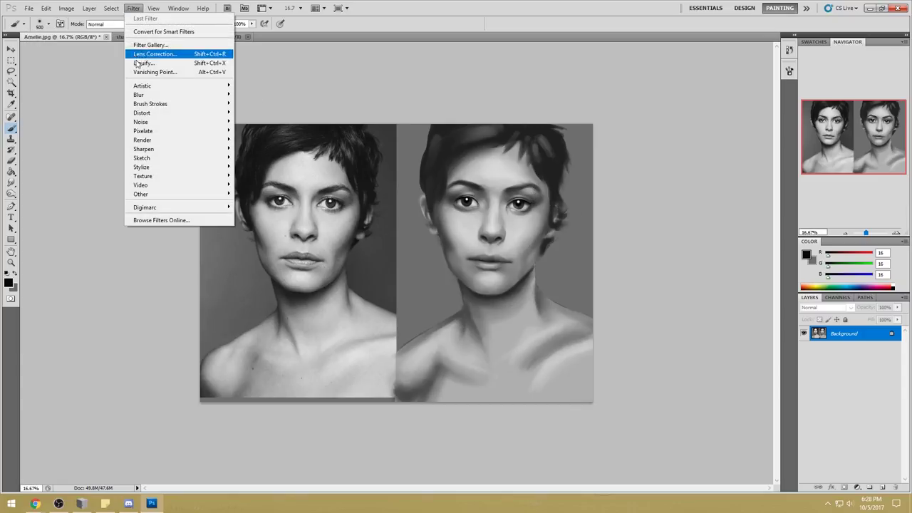
left_click(143, 63)
left_click(867, 79)
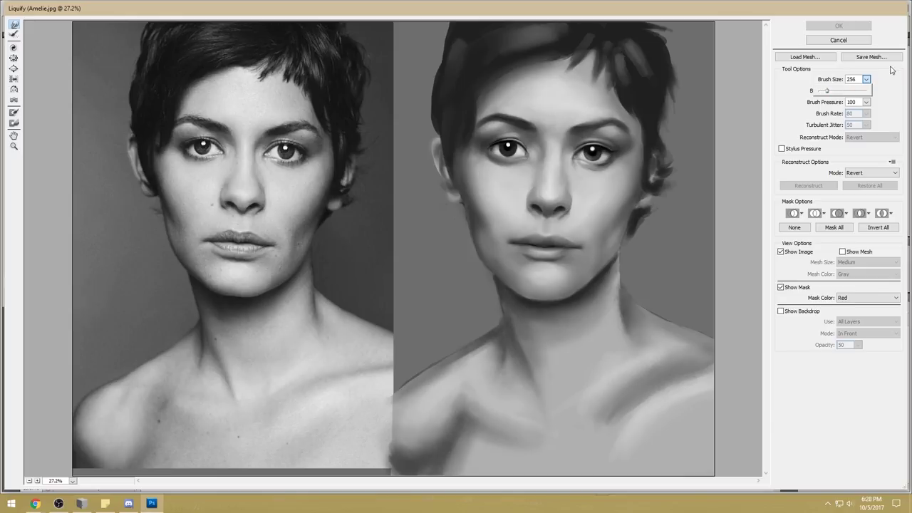
left_click_drag(587, 279, 593, 277)
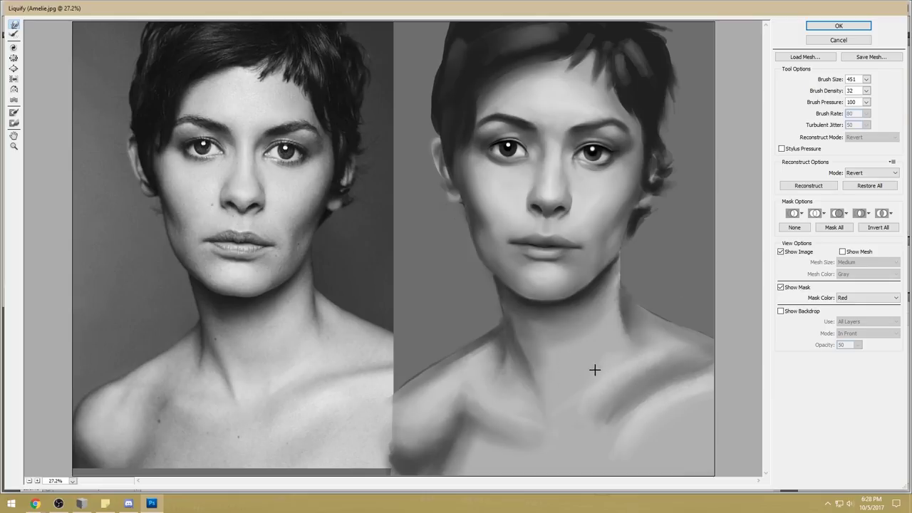
left_click(866, 79)
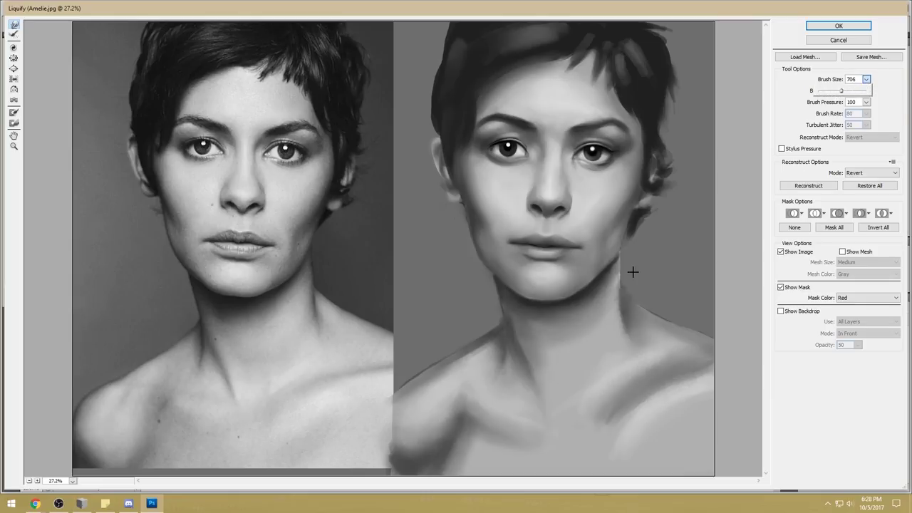
left_click(614, 257)
left_click_drag(615, 264, 606, 294)
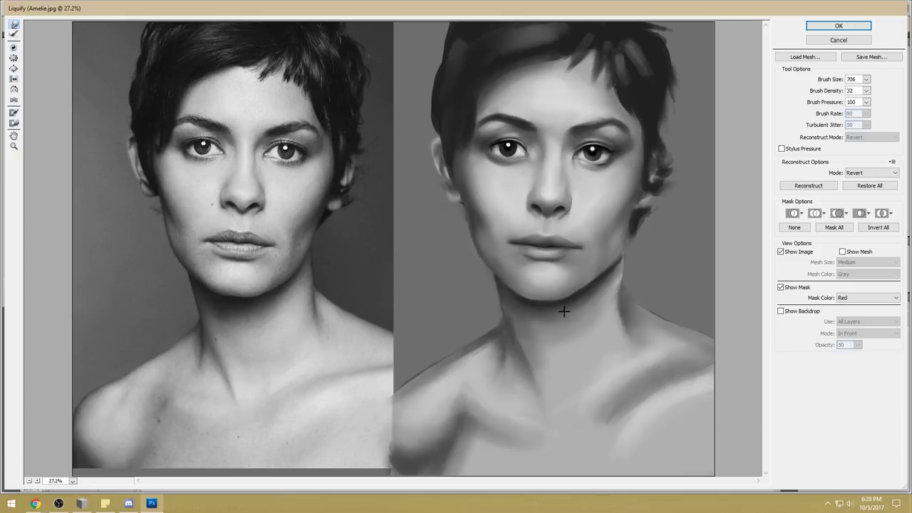
- Check the 3D head reference and return to the portrait to smudge it with a 90 px brush at 10% strength
left_click(82, 503)
left_click(893, 14)
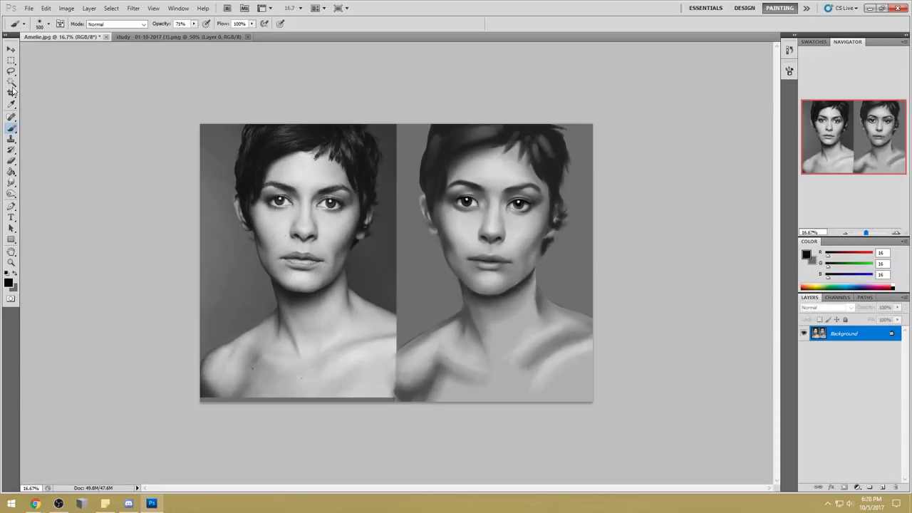
left_click(13, 181)
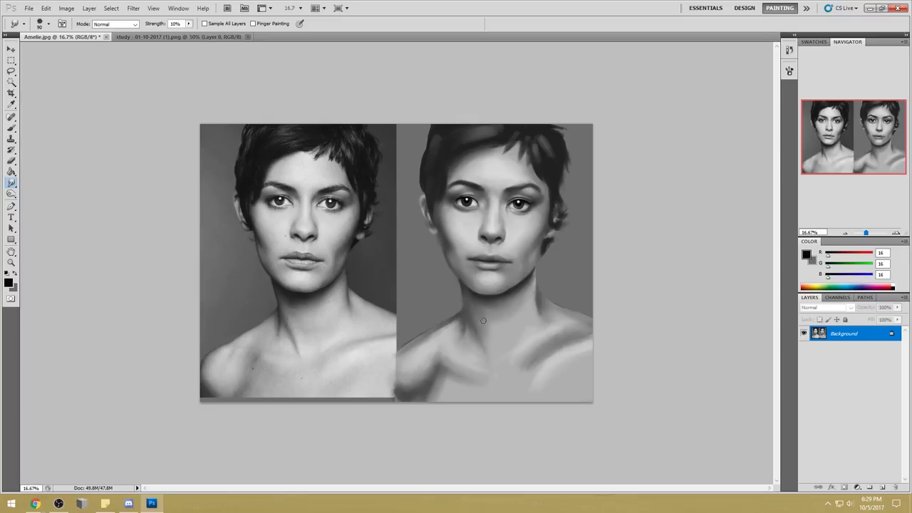
- Shade the left-hand cheek and jaw edge with an 800 px brush at 34% opacity, using sampled greys around 110
key("b")
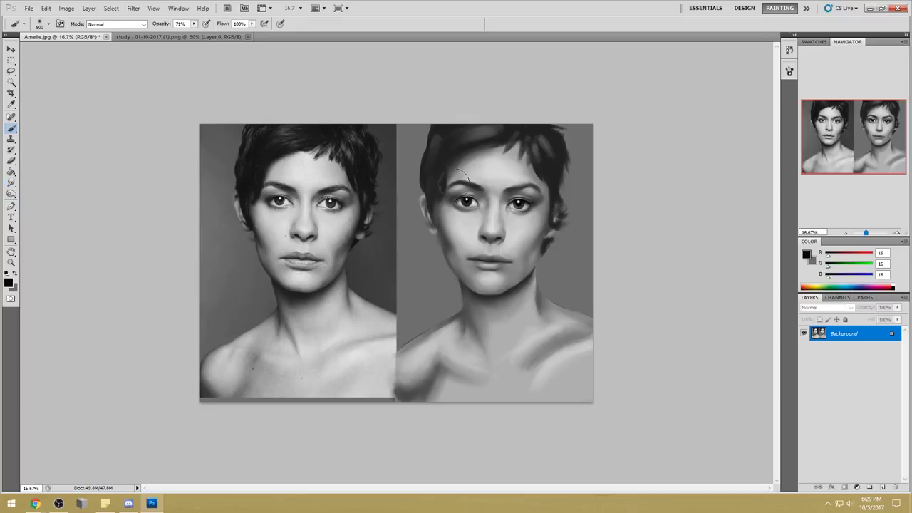
left_click(458, 253, "alt")
key("bracketright")
key("bracketright")
key("bracketright")
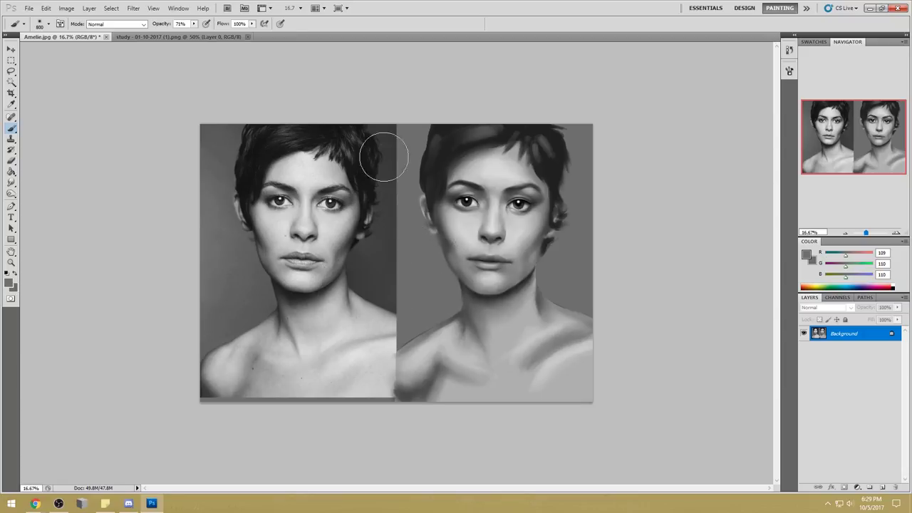
left_click_drag(193, 24, 177, 33)
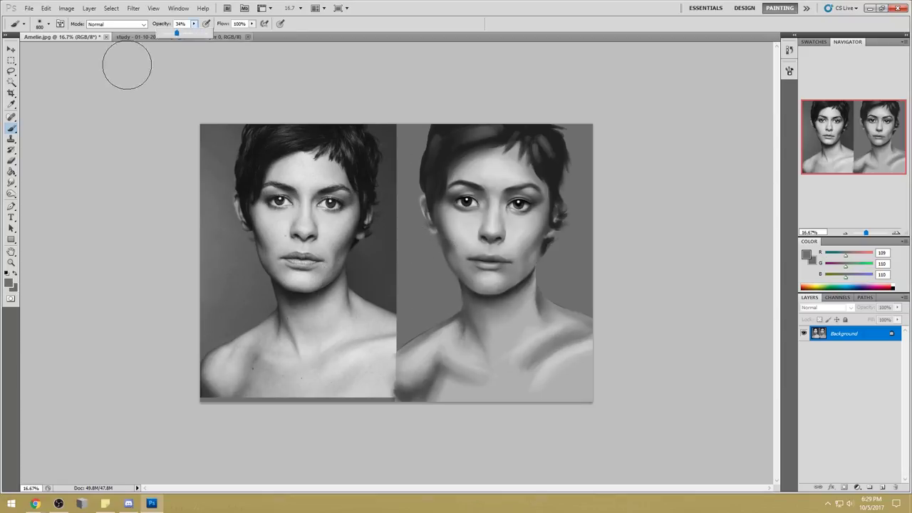
left_click(454, 254, "alt")
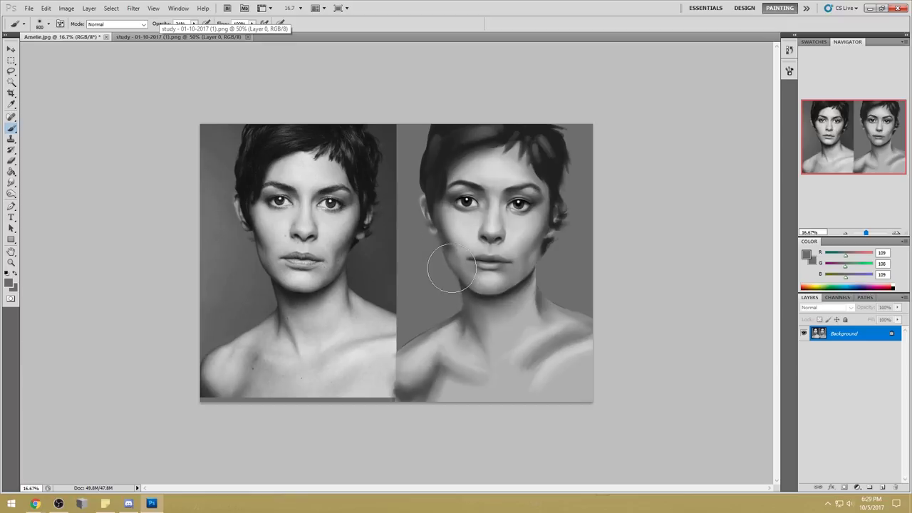
left_click(454, 254, "alt")
left_click_drag(455, 255, 452, 260)
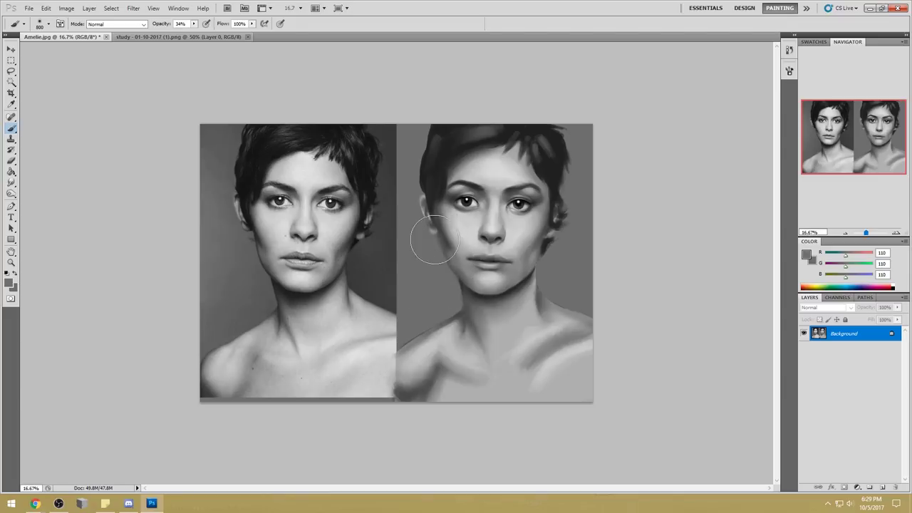
- Set the brush opacity to 73% and try the textured 80 px brush tip
key("7")
key("3")
right_click(498, 240)
left_click(587, 313)
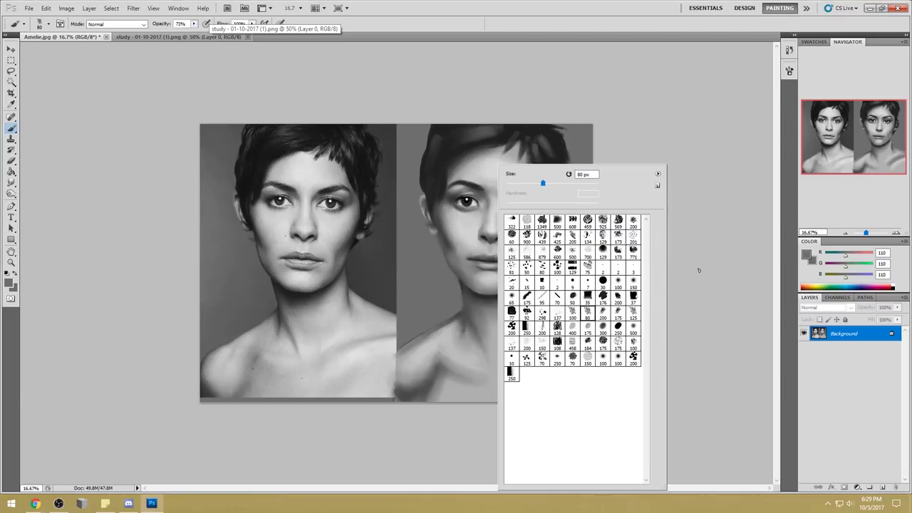
left_click(700, 270)
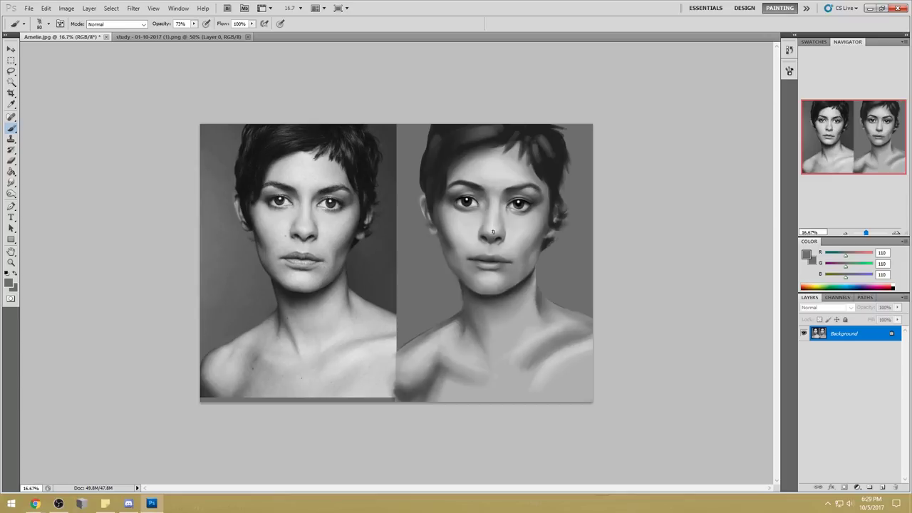
- Switch to a soft round tip, enlarge it to 700 px and darken the hair beside the left-hand ear with sampled grey 42
right_click(470, 233)
double_click(591, 281)
key("]")
key("]")
key("]")
key("]")
key("]")
left_click(454, 242, "alt")
left_click(442, 239, "alt")
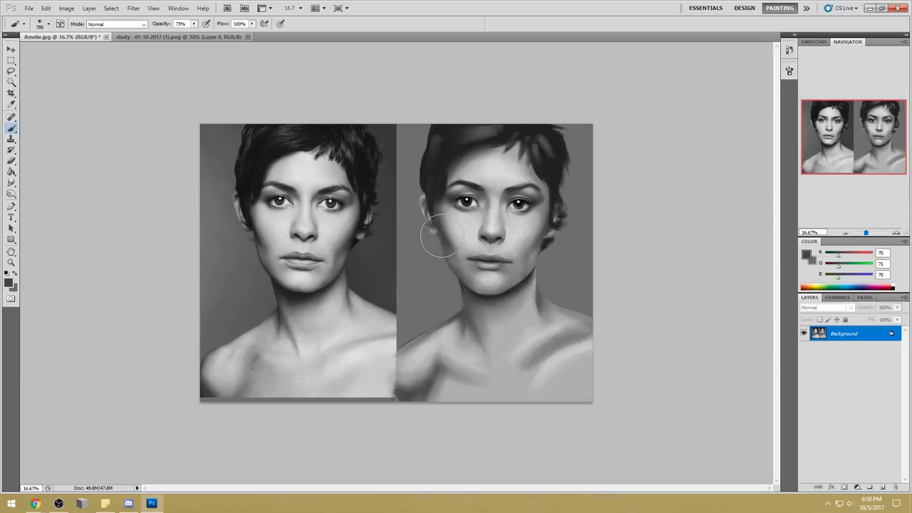
left_click(442, 182, "alt")
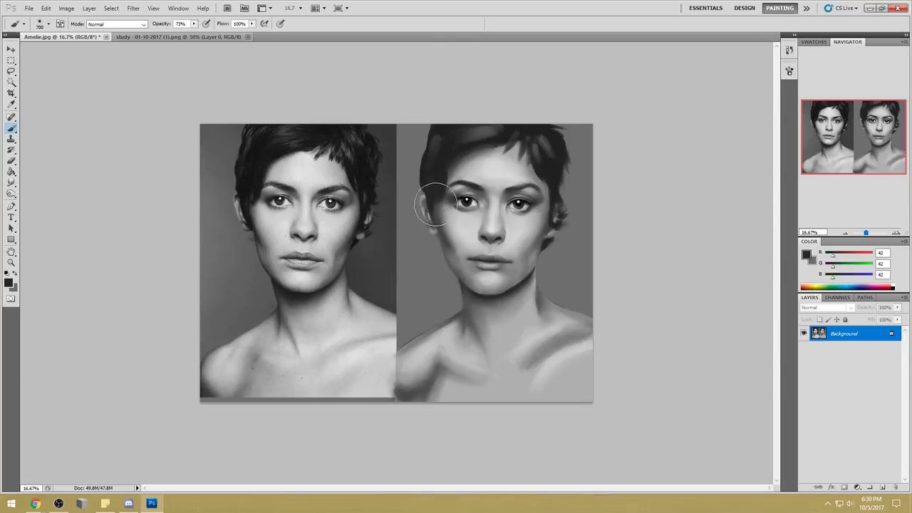
left_click_drag(438, 183, 433, 235)
- Darken the hair on the right-hand side of the painted head with sampled grey 37, enlarging the brush to 1000 px
left_click(553, 179, "alt")
key("bracketright")
left_click_drag(576, 198, 555, 132)
key("bracketright")
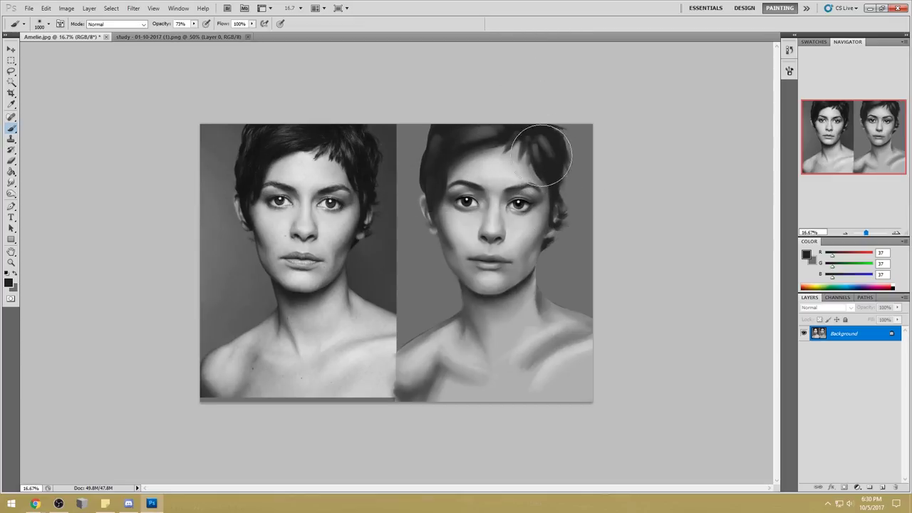
- Resize the brush to 900 px and sample grey 169 from the painted left-hand cheek
key("bracketleft")
key("bracketleft")
key("bracketleft")
key("bracketleft")
key("bracketleft")
key("alt")
key("bracketleft")
key("bracketleft")
key("bracketleft")
key("bracketright")
key("bracketright")
key("bracketright")
left_click(460, 235, "alt")
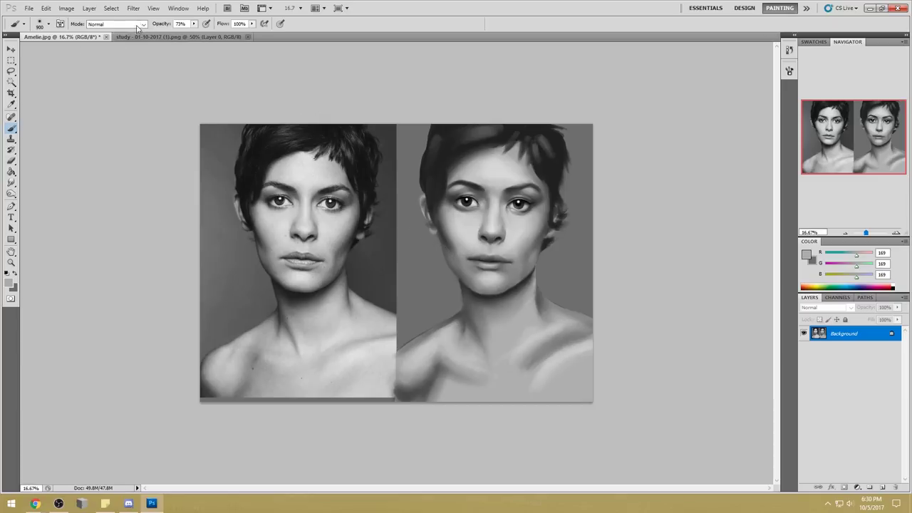
- Set the brush to Lighten mode at 46% opacity and lighten the left-hand cheek with sampled grey 178
left_click(114, 23)
left_click(114, 117)
left_click_drag(194, 24, 175, 37)
left_click(460, 243, "alt")
left_click(452, 239, "alt")
left_click(464, 204, "alt")
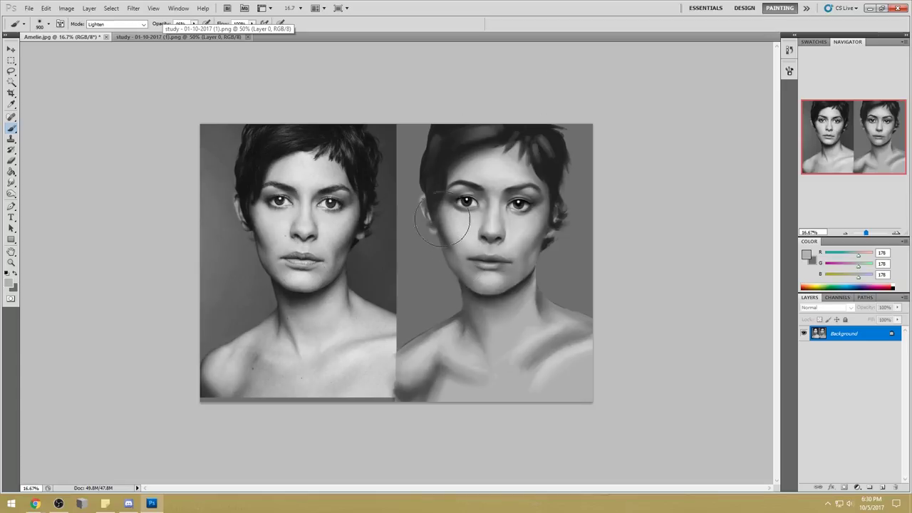
- Return the brush to Normal mode at 600 px and darken the hair beside the right-hand temple and ear with sampled greys 37 and 36
key("bracketleft")
key("bracketleft")
key("bracketleft")
key("bracketleft")
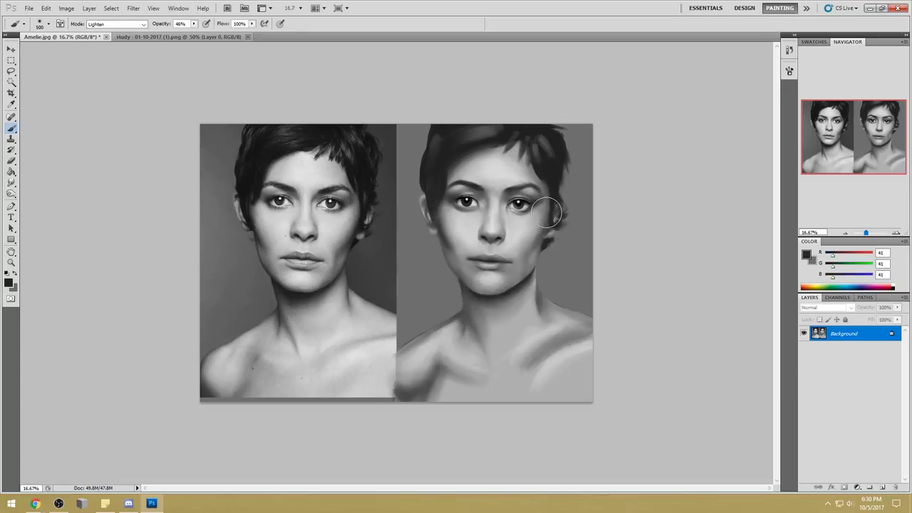
key("bracketright")
key("bracketright")
left_click(131, 25)
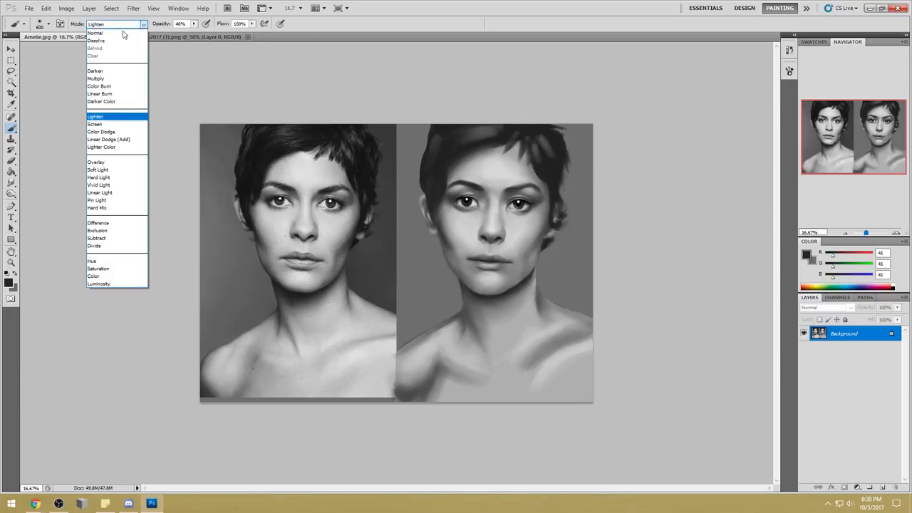
left_click(107, 28)
left_click(549, 181, "alt")
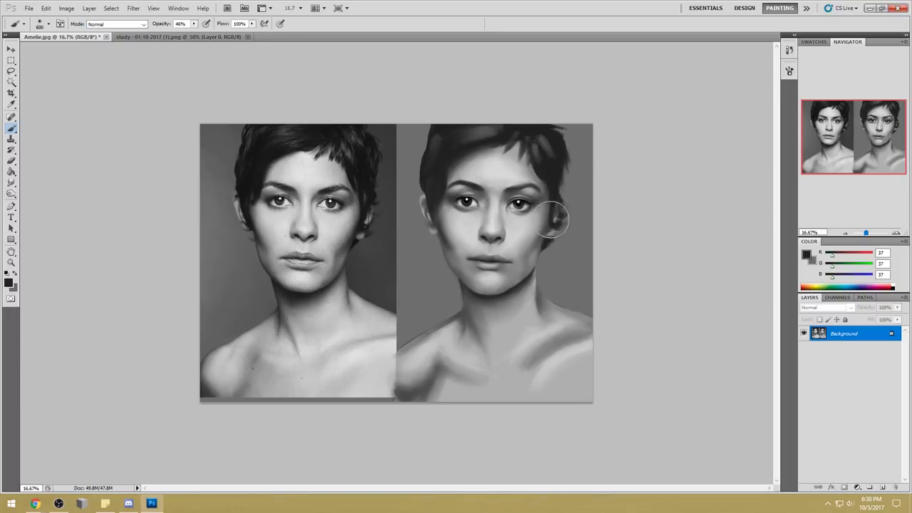
left_click(550, 209, "alt")
left_click(550, 174, "alt")
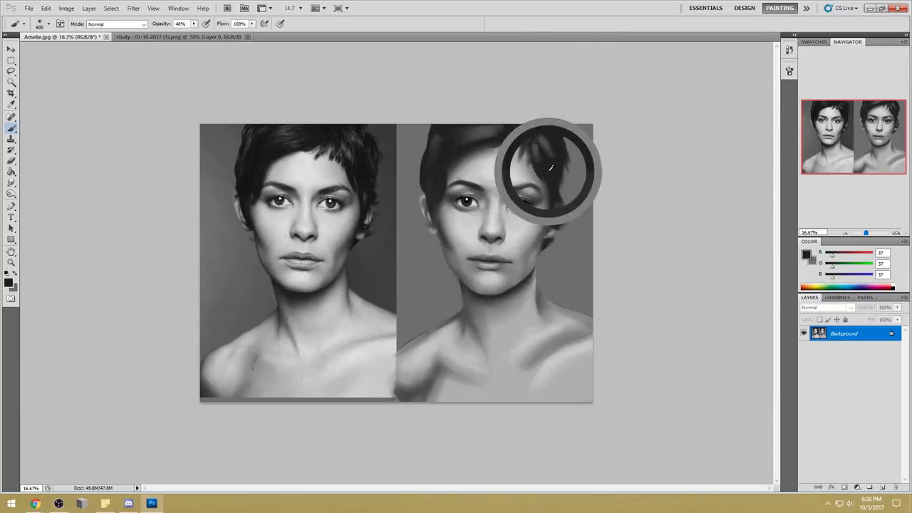
left_click(552, 178, "alt")
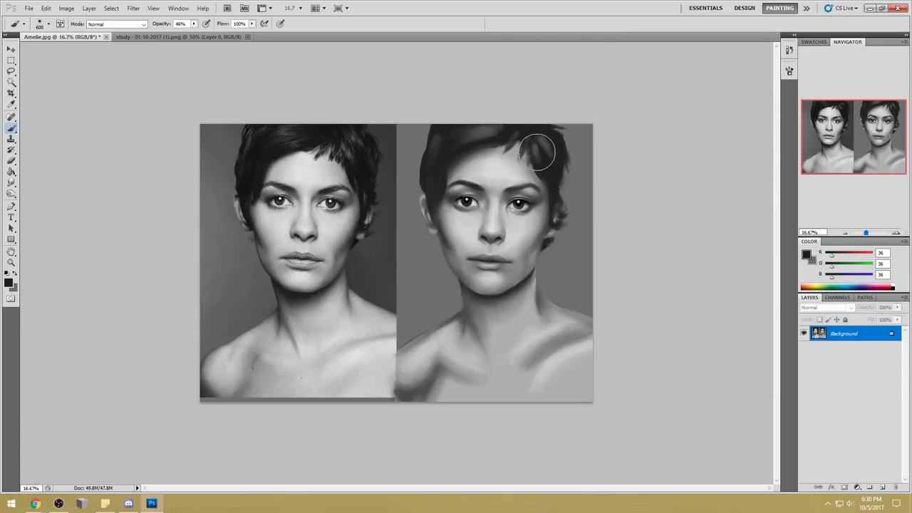
- Blend the painted fringe and the right-hand hair with dark grey sampled from the top of the hair
left_click(514, 128, "alt")
mouse_move(484, 144)
left_mouse_down()
mouse_move(520, 138)
mouse_move(460, 158)
mouse_move(522, 143)
left_mouse_up()
left_click(516, 123, "alt")
mouse_move(548, 131)
left_mouse_down()
mouse_move(534, 139)
mouse_move(553, 147)
mouse_move(564, 182)
left_mouse_up()
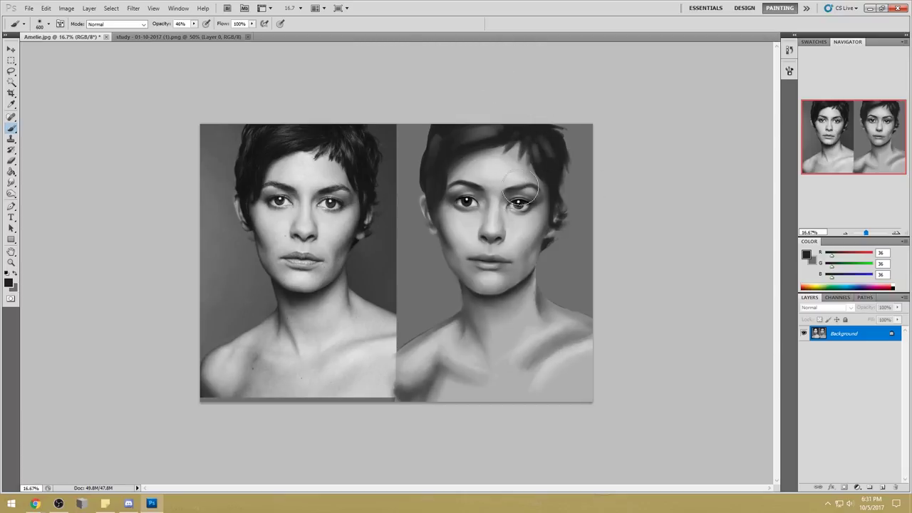
- Shrink the brush to 250 px, set its opacity to 63% and sample the light skin grey 193 beside the right-hand eyebrow
key("bracketleft")
key("bracketleft")
key("bracketleft")
key("bracketleft")
key("bracketright")
key("bracketright")
key("bracketleft")
key("bracketleft")
left_click_drag(194, 23, 198, 36)
left_click(506, 184, "alt")
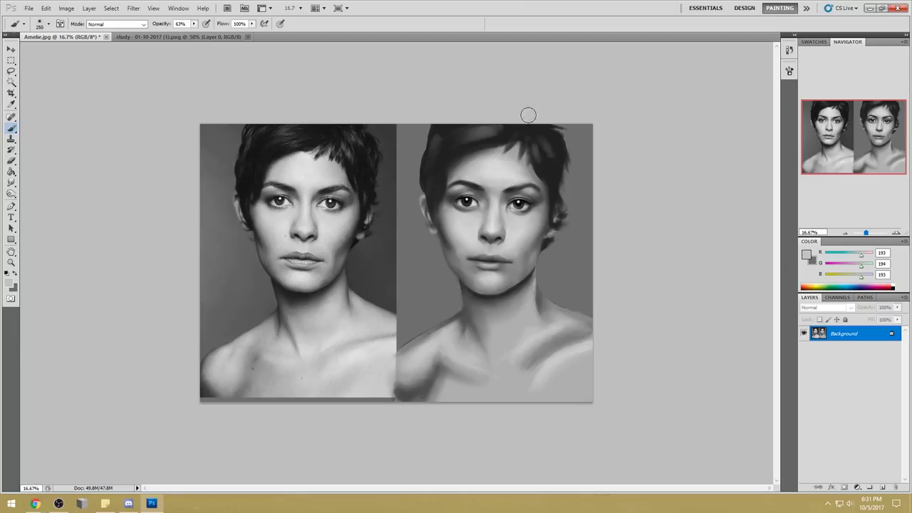
- Refine the right-hand eyebrow and eye with a 90 px brush at 100% opacity, using sampled greys 40 and 57
key("bracketleft")
key("bracketleft")
key("bracketleft")
key("bracketleft")
key("bracketleft")
key("bracketleft")
left_click_drag(193, 25, 217, 37)
left_click(509, 183, "alt")
left_click(509, 187, "alt")
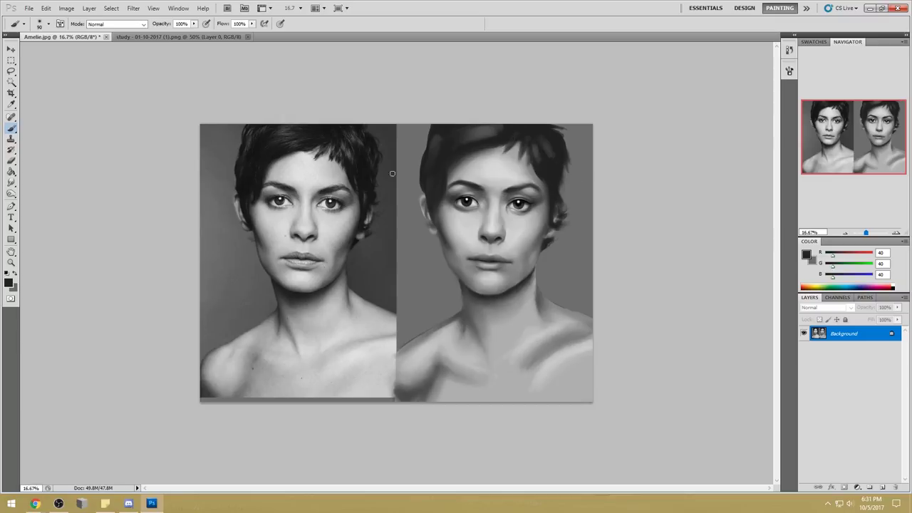
left_click(529, 210, "alt")
- Select the whole canvas and smudge the portrait with a 90 px brush at 10% strength
key("ctrl+a")
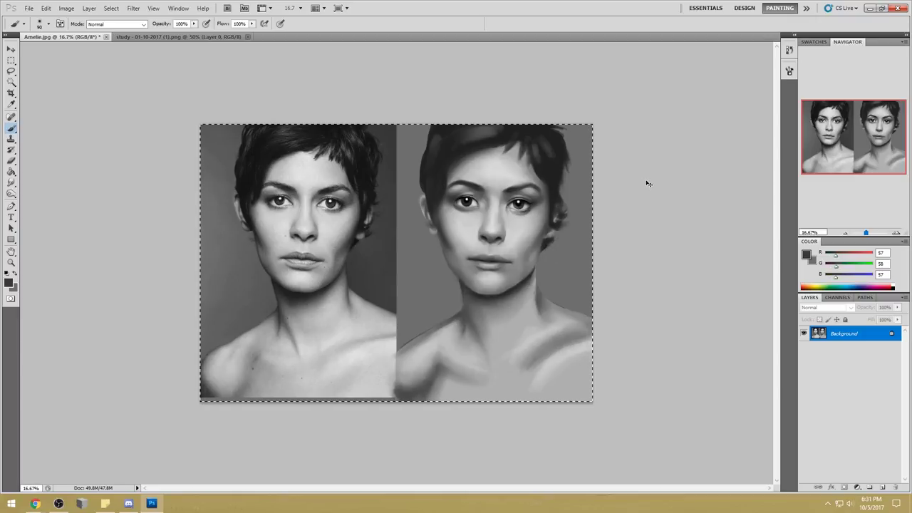
left_click(11, 184)
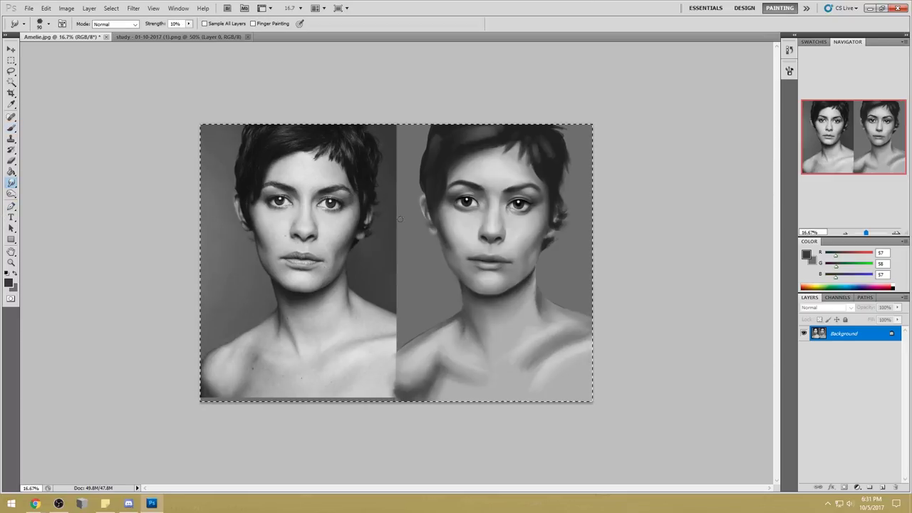
- Shade the left-hand cheek and jaw using sampled greys 198 and 140, enlarging the brush to 900 px and lowering its opacity to 34%
key("b")
left_click(463, 237, "alt")
key("bracketright")
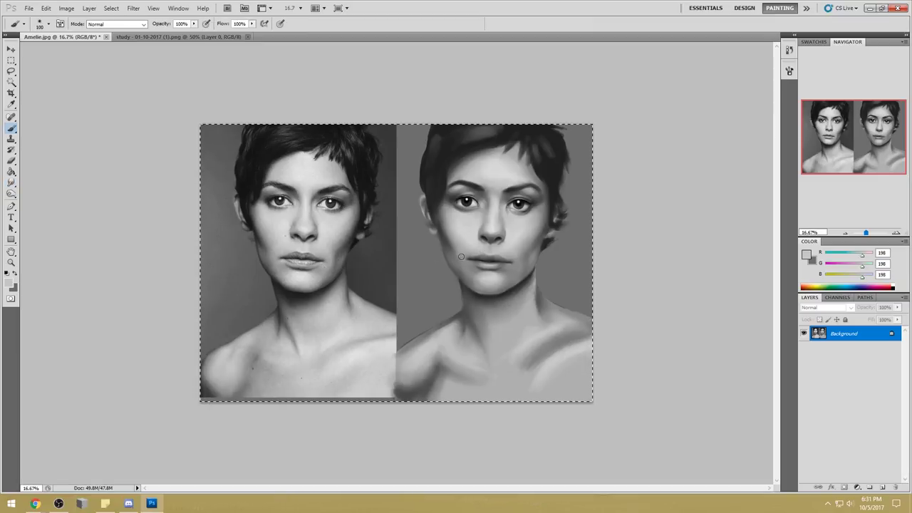
key("bracketright")
key("bracketright")
key("bracketright")
key("bracketright")
key("bracketright")
key("bracketright")
key("bracketright")
key("bracketright")
key("bracketright")
key("bracketright")
left_click_drag(194, 24, 162, 34)
left_click(457, 262, "alt")
left_click(461, 258, "alt")
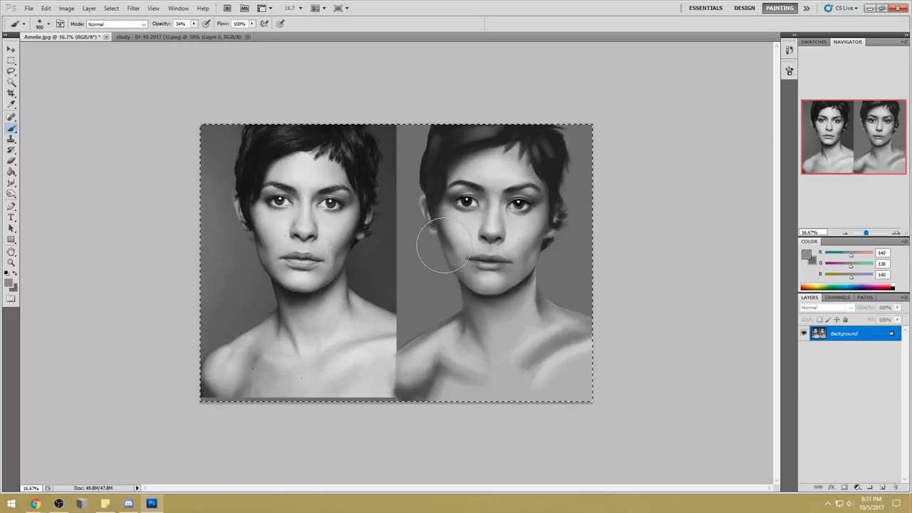
- Darken the hair with sampled greys 42 and 36, and burn the portrait's midtones at 22% exposure with a 500 px brush
left_click(552, 226, "alt")
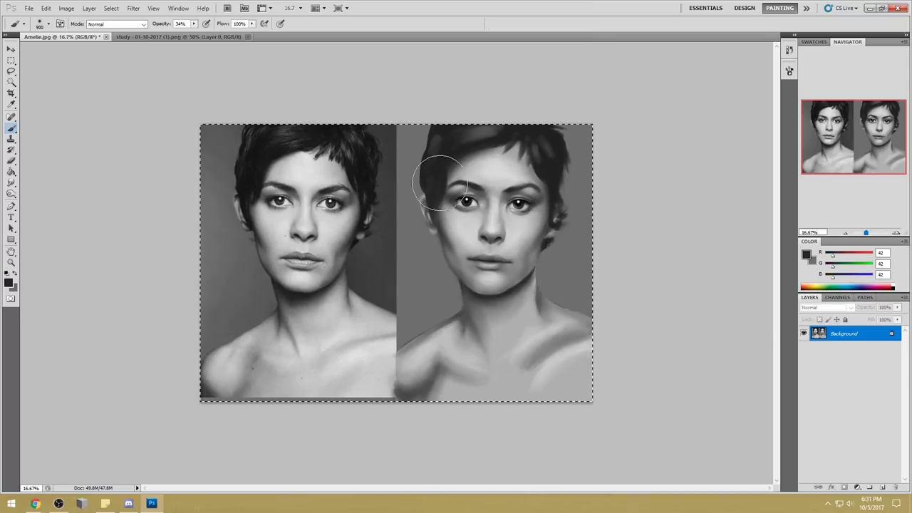
left_click(556, 182, "alt")
left_click(11, 193)
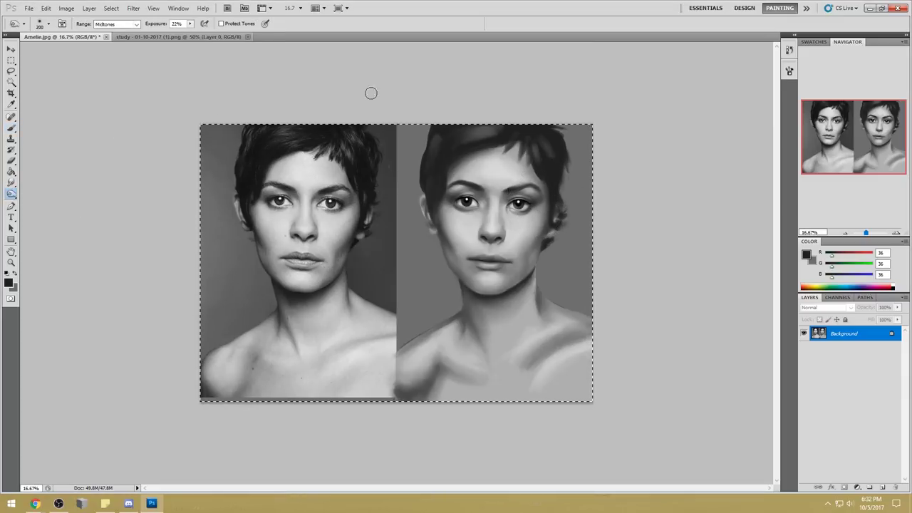
key("]")
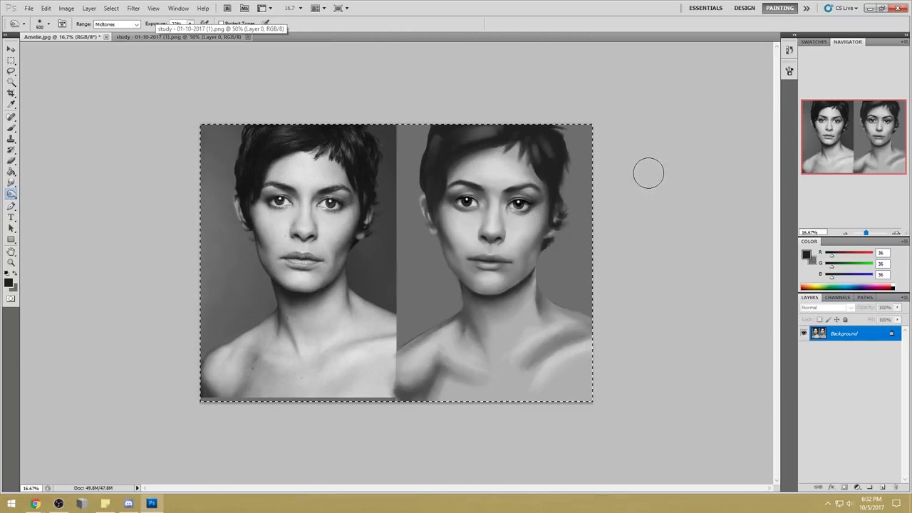
- Set the brush to Darken mode at 500 px and deepen the shading around the right-hand eye with sampled grey 47
key("b")
left_click(529, 203, "alt")
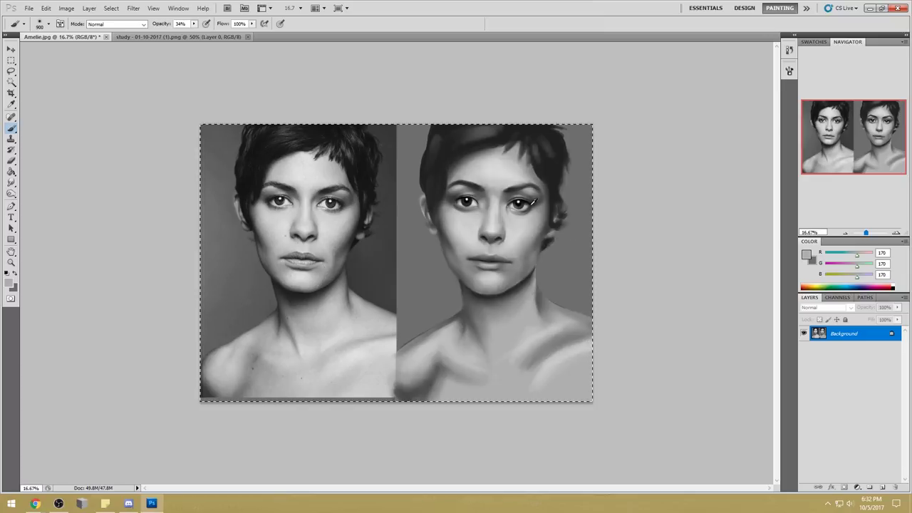
left_click(144, 25)
left_click(121, 71)
key("bracketleft")
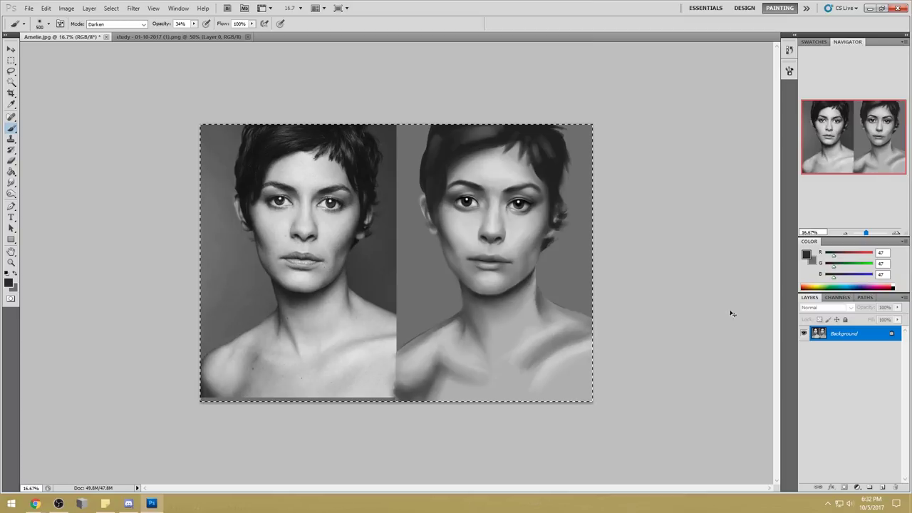
- Deselect, revert the document to its opening Amelie.jpg snapshot and paste the copied current painting in place as a new layer
left_click(790, 49)
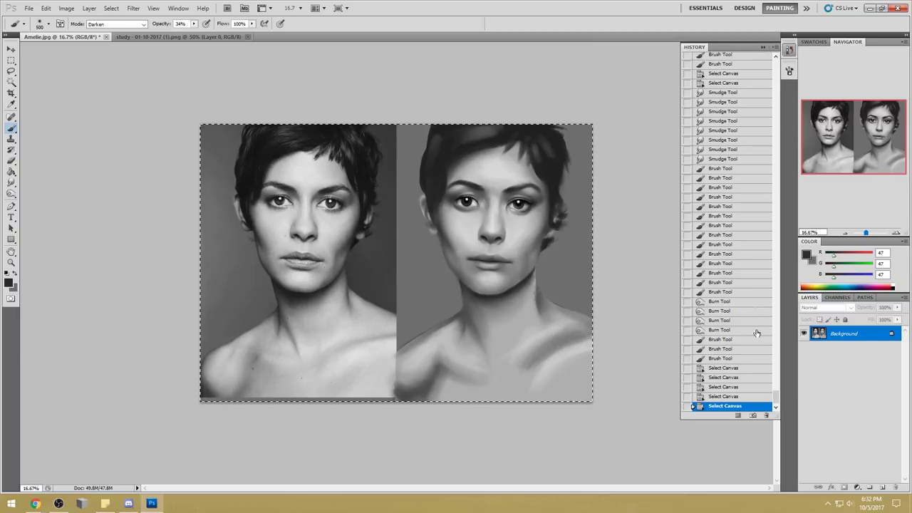
left_click_drag(779, 399, 776, 64)
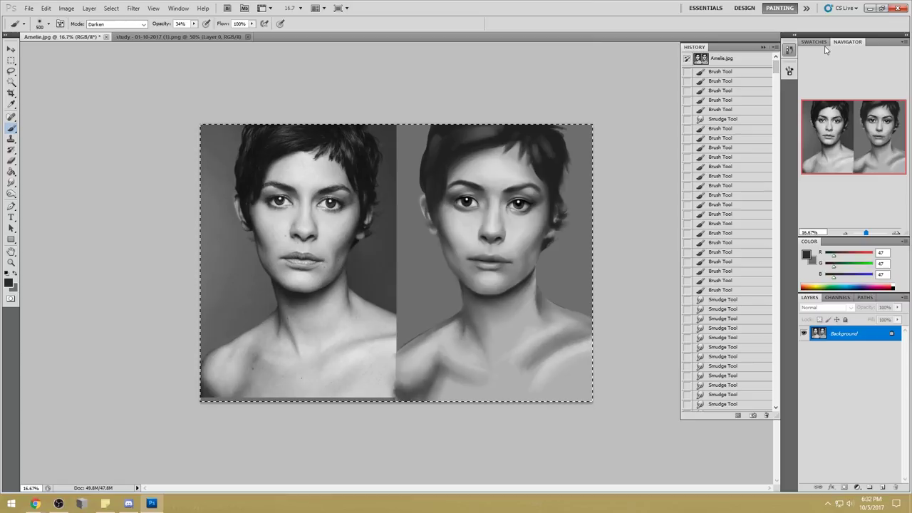
key("ctrl+d")
left_click(35, 503)
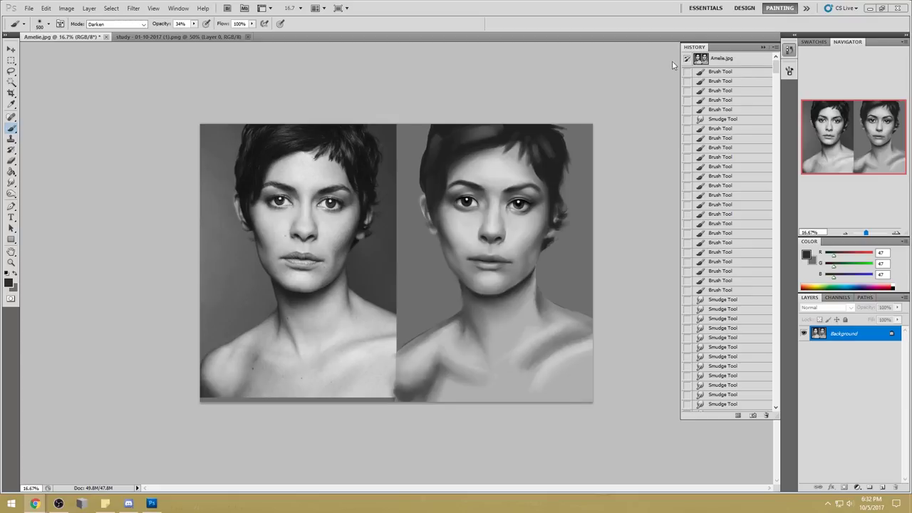
left_click(748, 59)
key("ctrl+v")
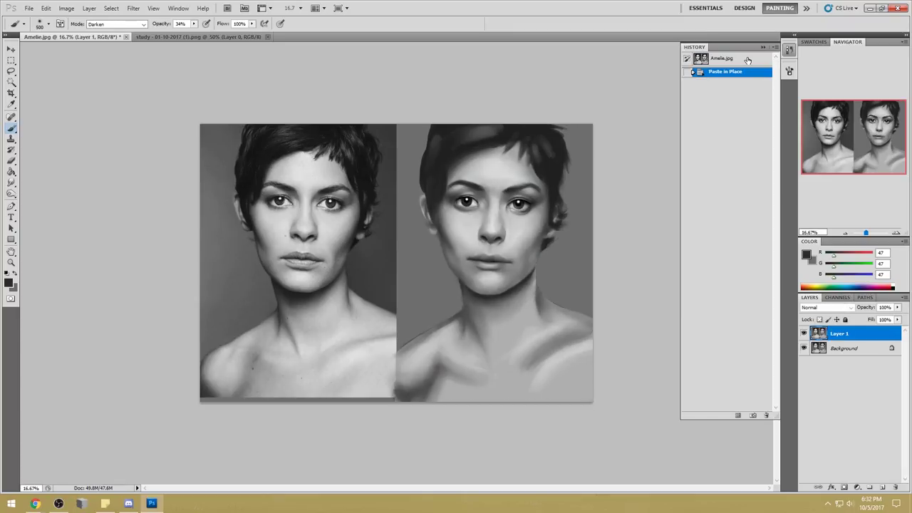
left_click(763, 47)
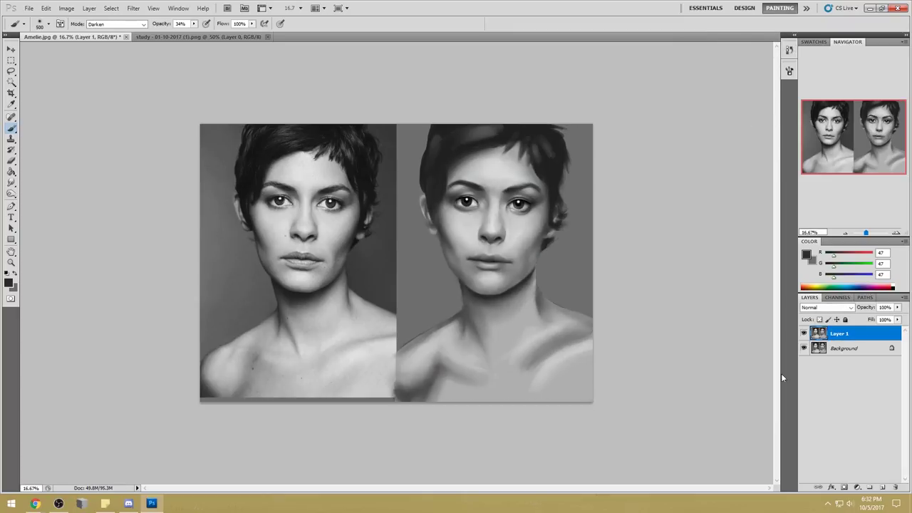
- Toggle the visibility of Layer 1 to compare the reworked portrait with the original version on the Background
left_click(804, 333)
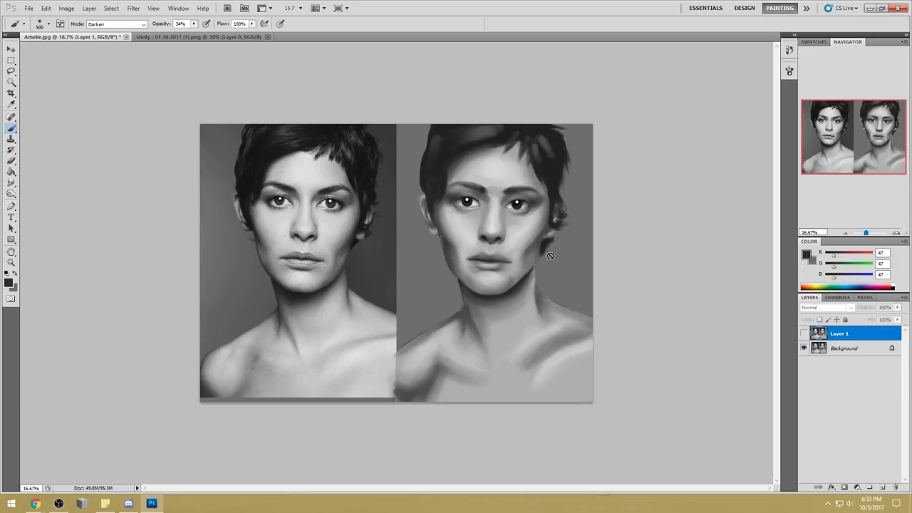
left_click(804, 333)
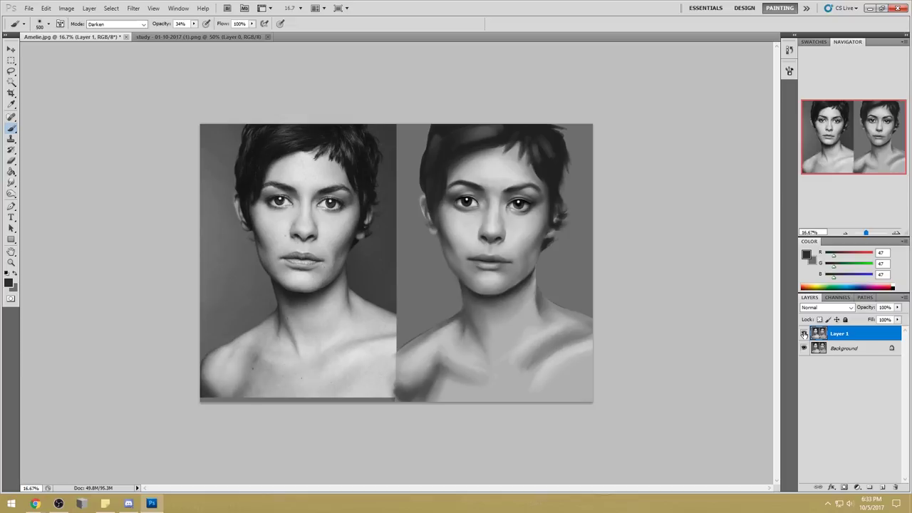
left_click(804, 334)
left_click(804, 335)
left_click(804, 334)
left_click(804, 334)
- Open Skype and move its window off the visible screen
key("super")
left_click(177, 504)
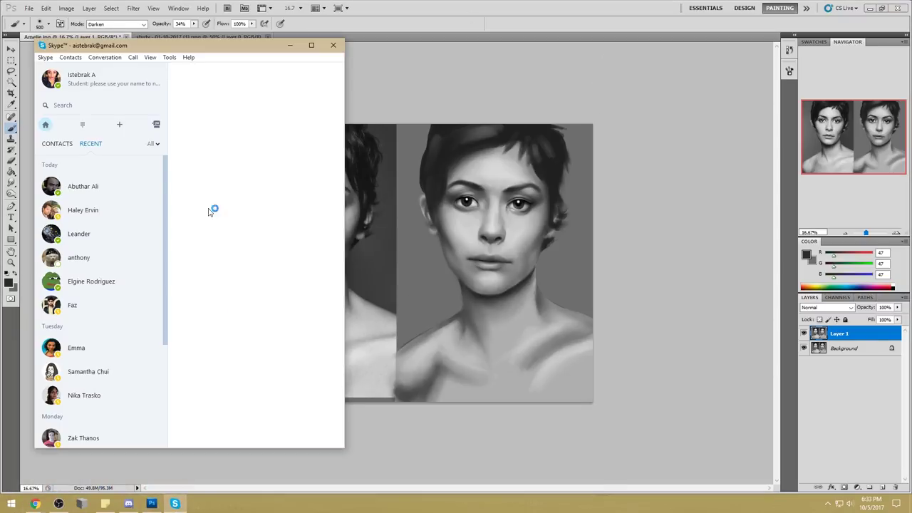
left_click_drag(196, 45, 911, 42)
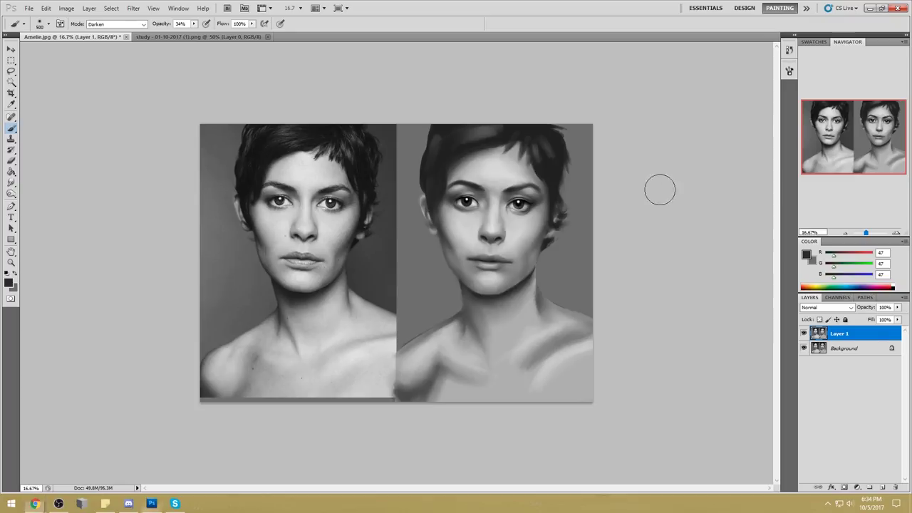
- Sample grey 113 from the right-hand jaw edge and enlarge the Darken brush to 900 px for shading the cheek
left_click(533, 250, "alt")
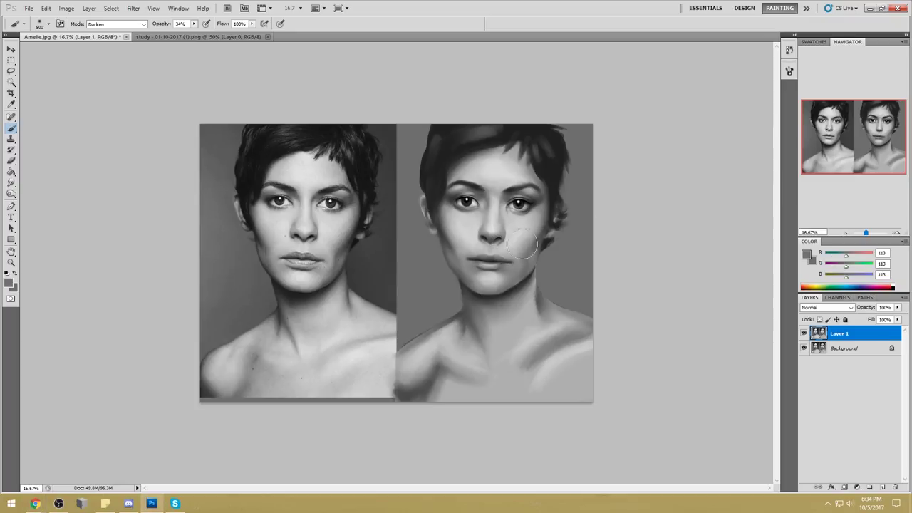
key("bracketright")
key("bracketright")
key("bracketright")
key("bracketright")
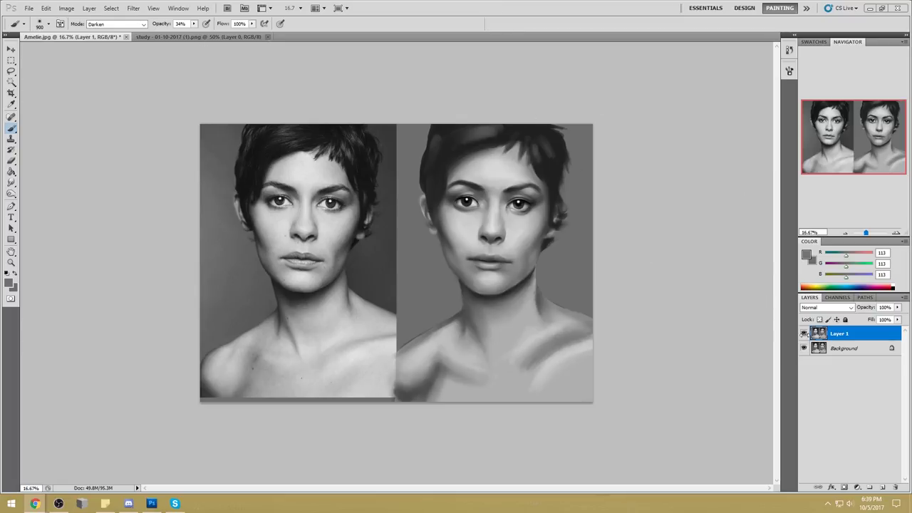
- Hide and show Layer 1 repeatedly to compare the repainted face and hair with the version on the Background, leaving the layer visible
left_click(804, 334)
left_click(804, 333)
left_click(804, 333)
left_click(804, 334)
left_click(804, 334)
left_click(804, 333)
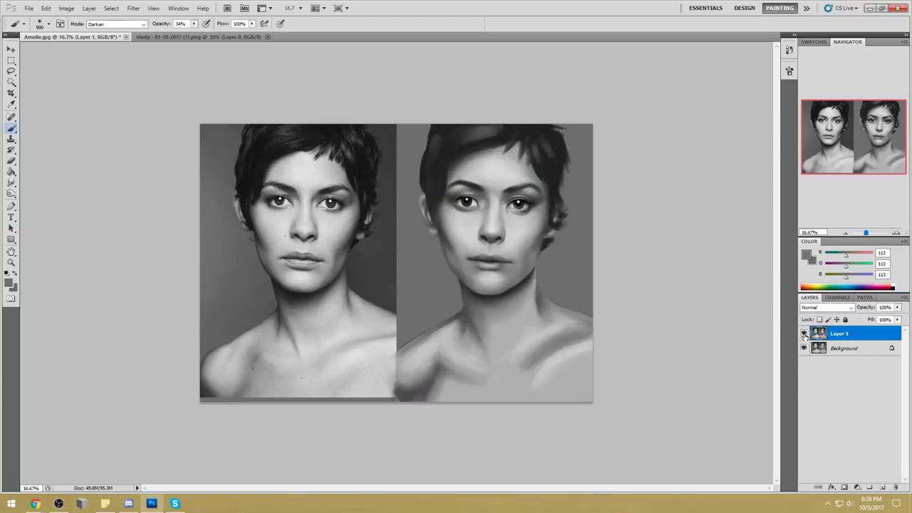
left_click(804, 334)
left_click(804, 334)
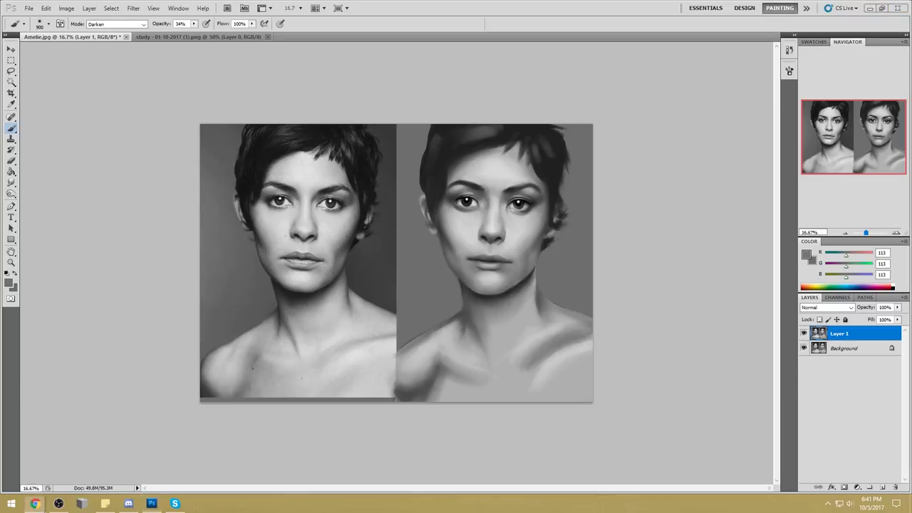
left_click(35, 504)
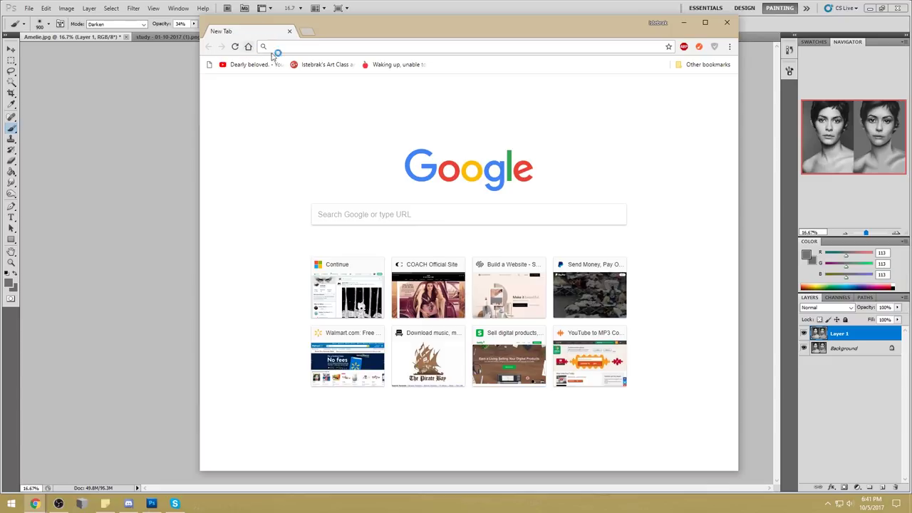
left_click(324, 47)
type("www.istebrak.com/")
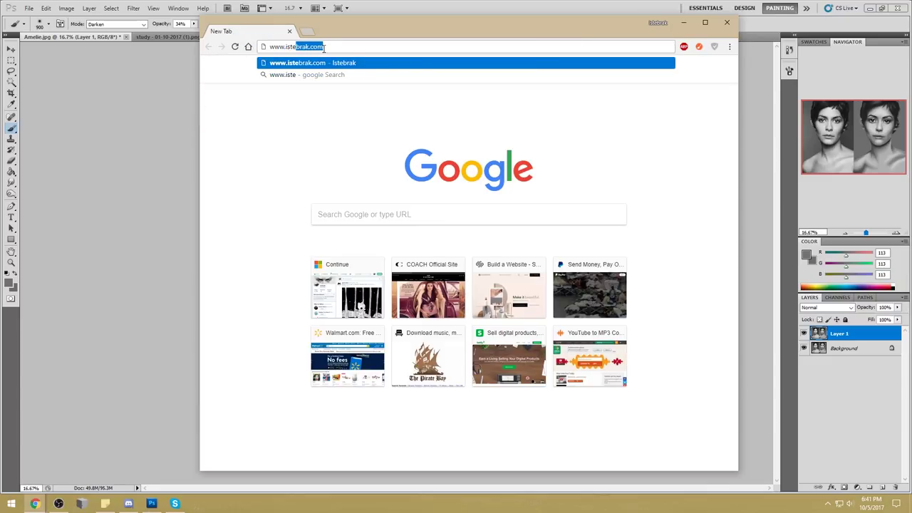
key("Return")
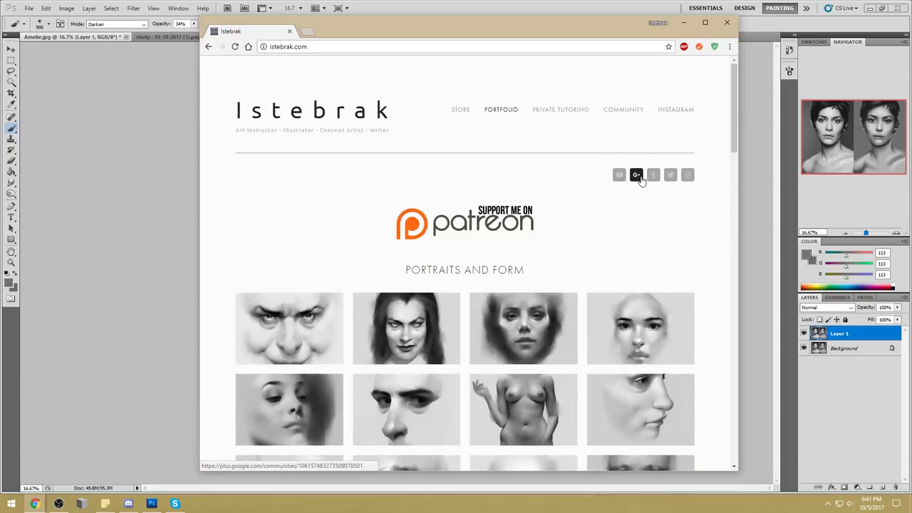
- Open the site's Google+ community link in a new tab and bring that tab to the front
right_click(638, 180)
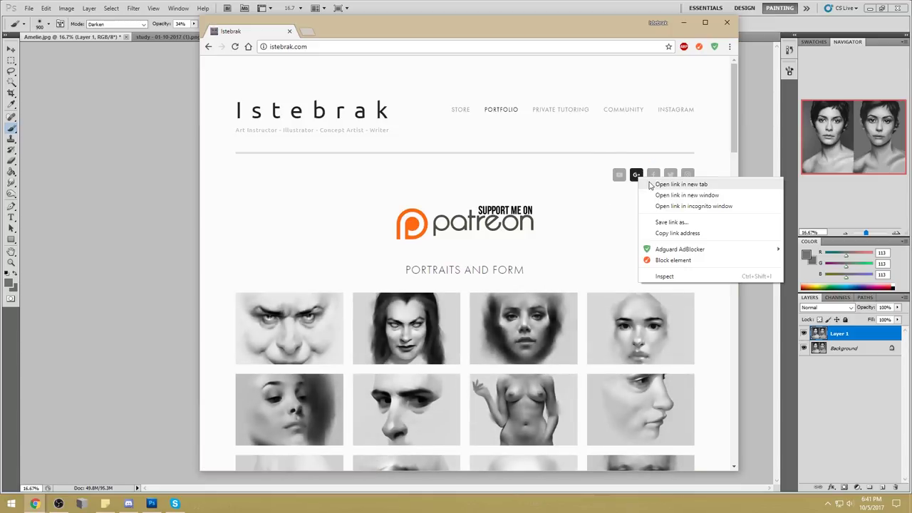
left_click(651, 184)
left_click(330, 32)
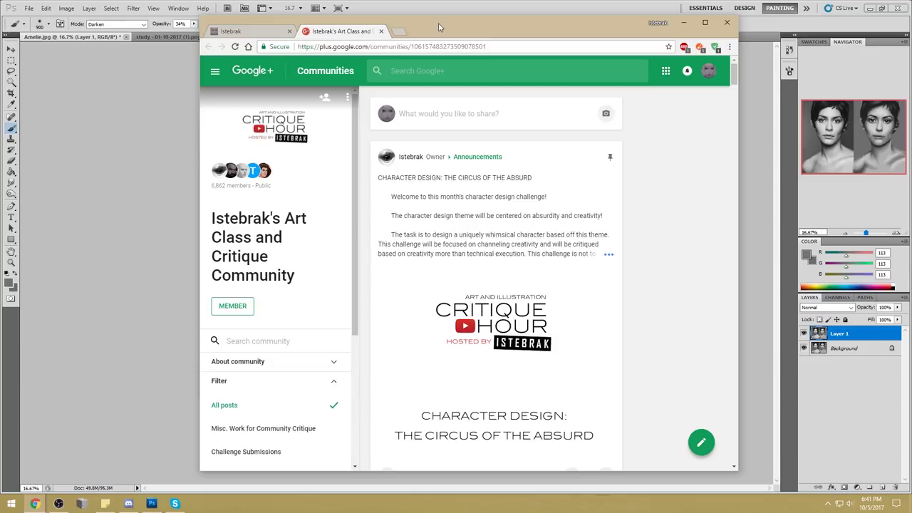
left_click(864, 507)
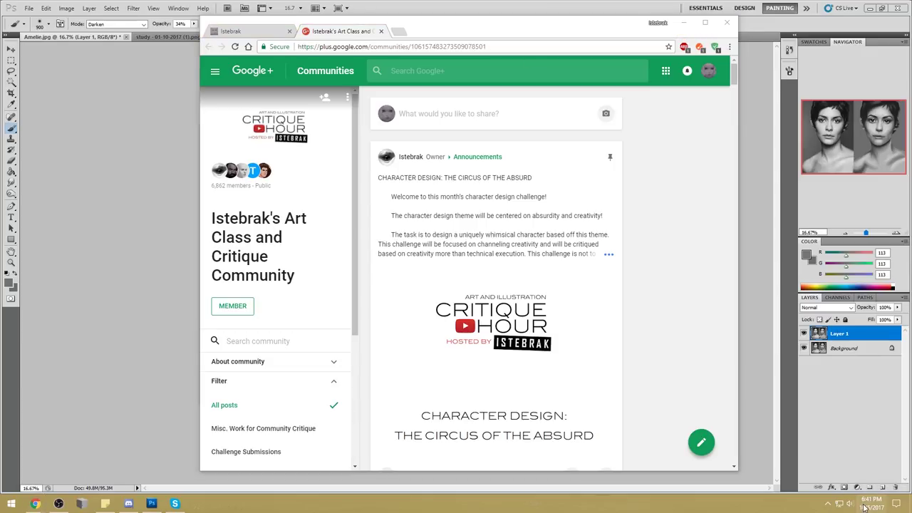